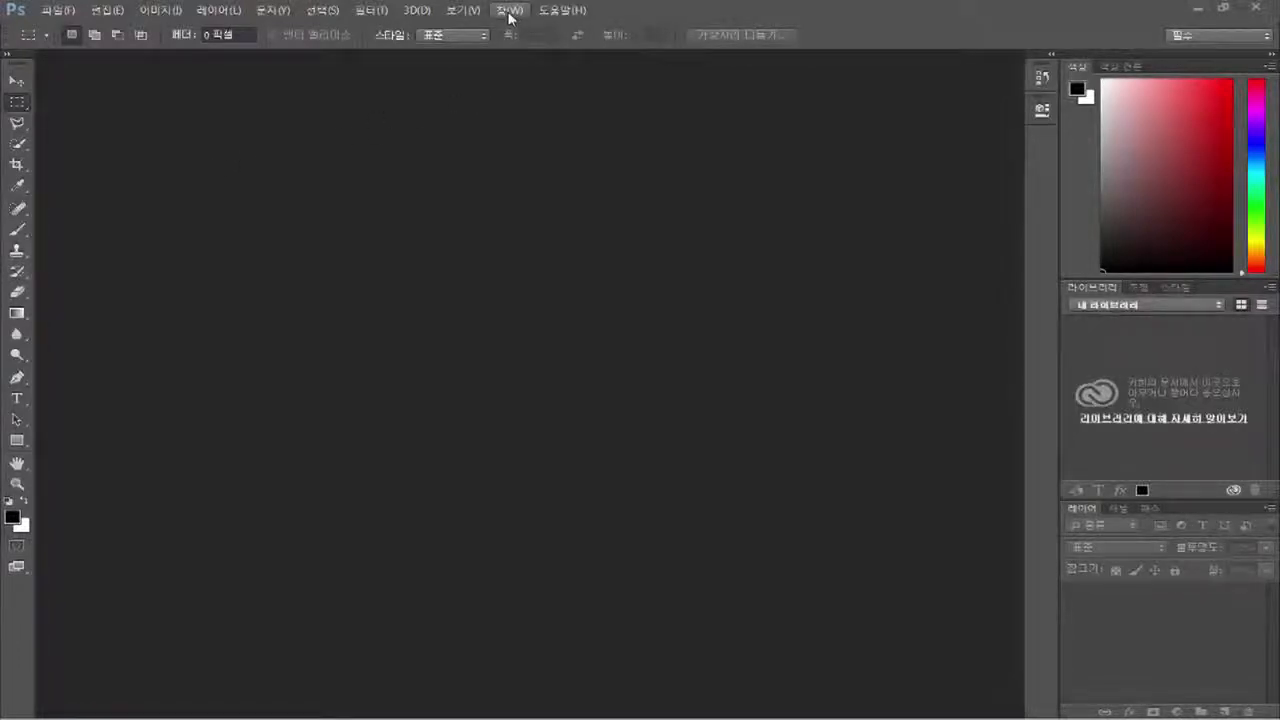
Step: Switch the workspace to the Photography (사진) layout and collapse the expanded History panel
click(508, 13)
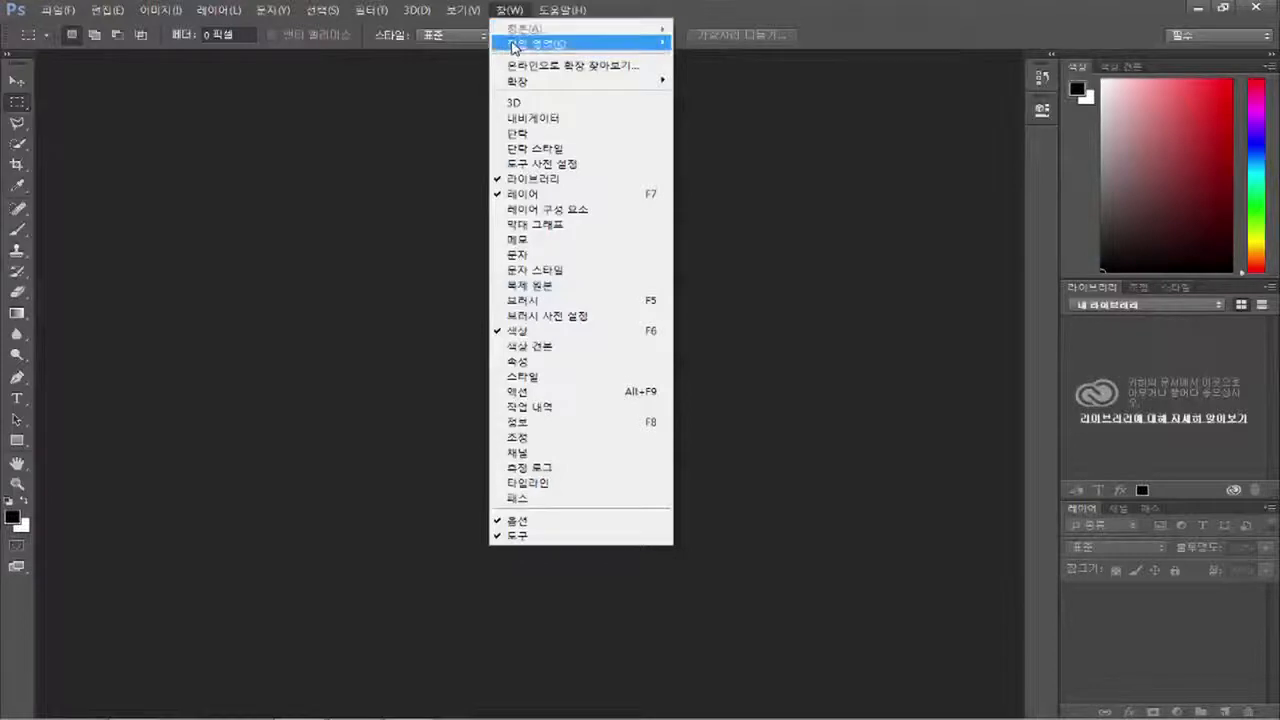
mouse_move(514, 47)
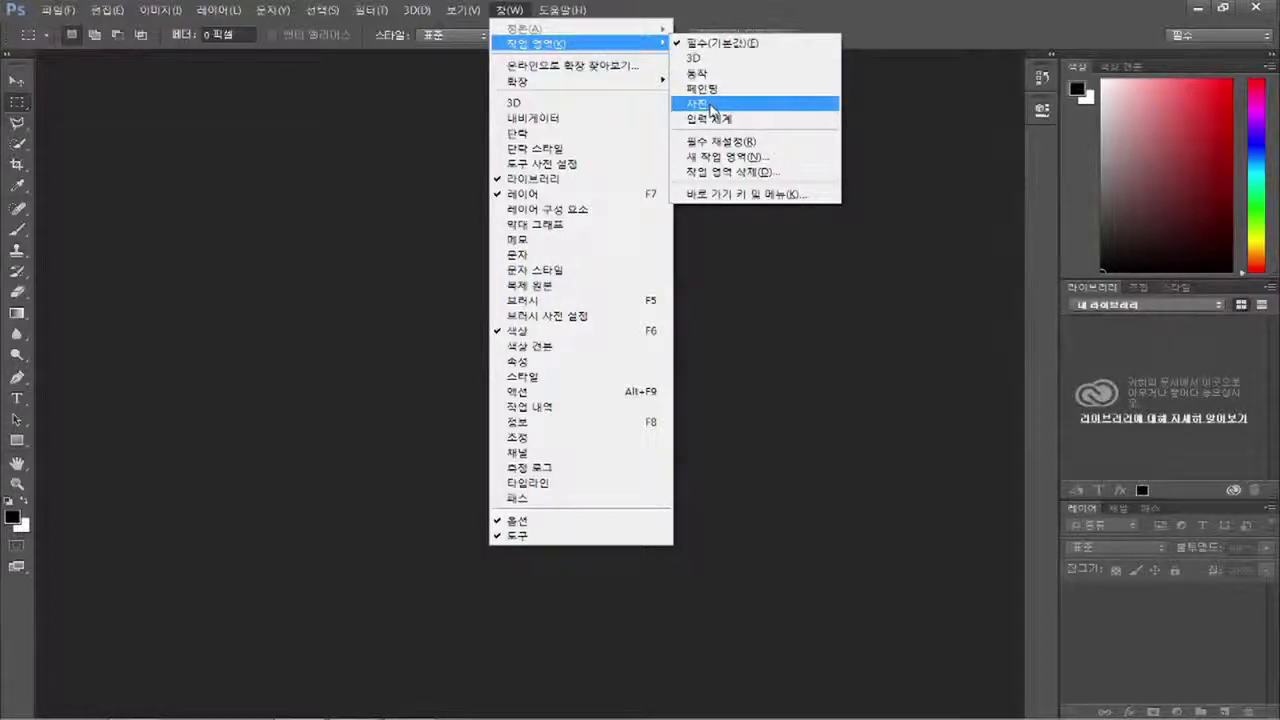
click(710, 106)
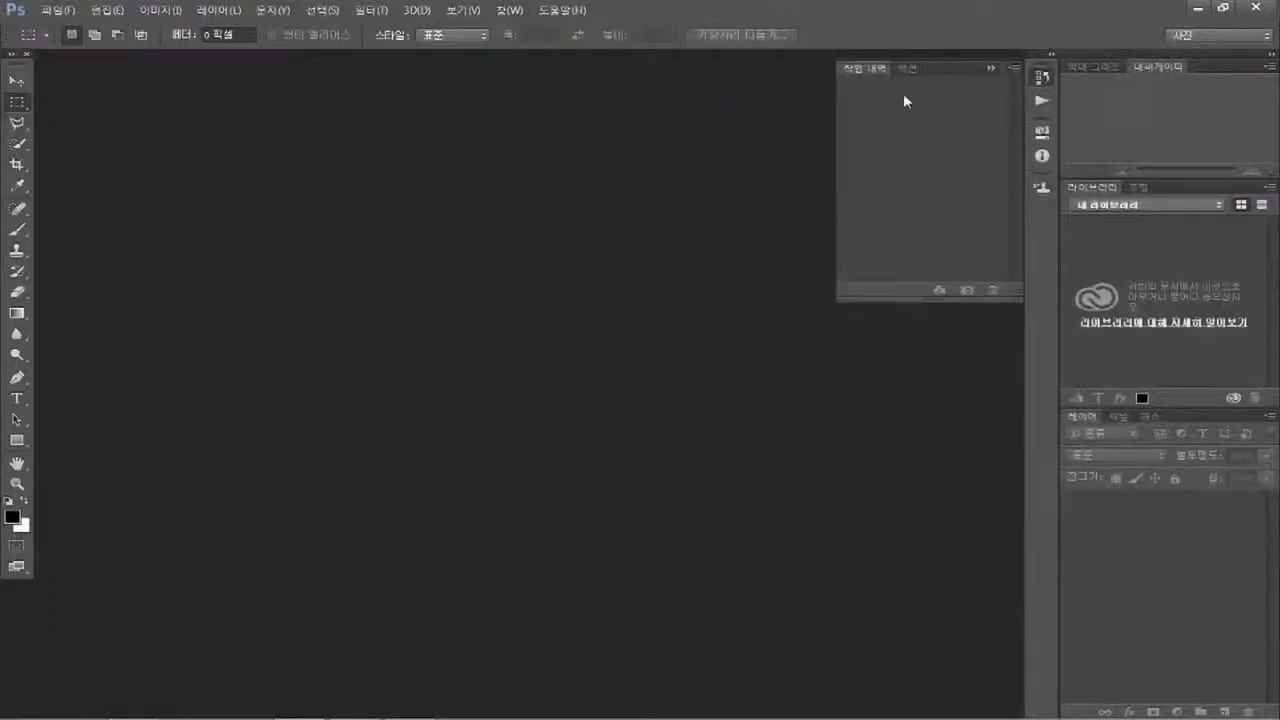
click(1032, 76)
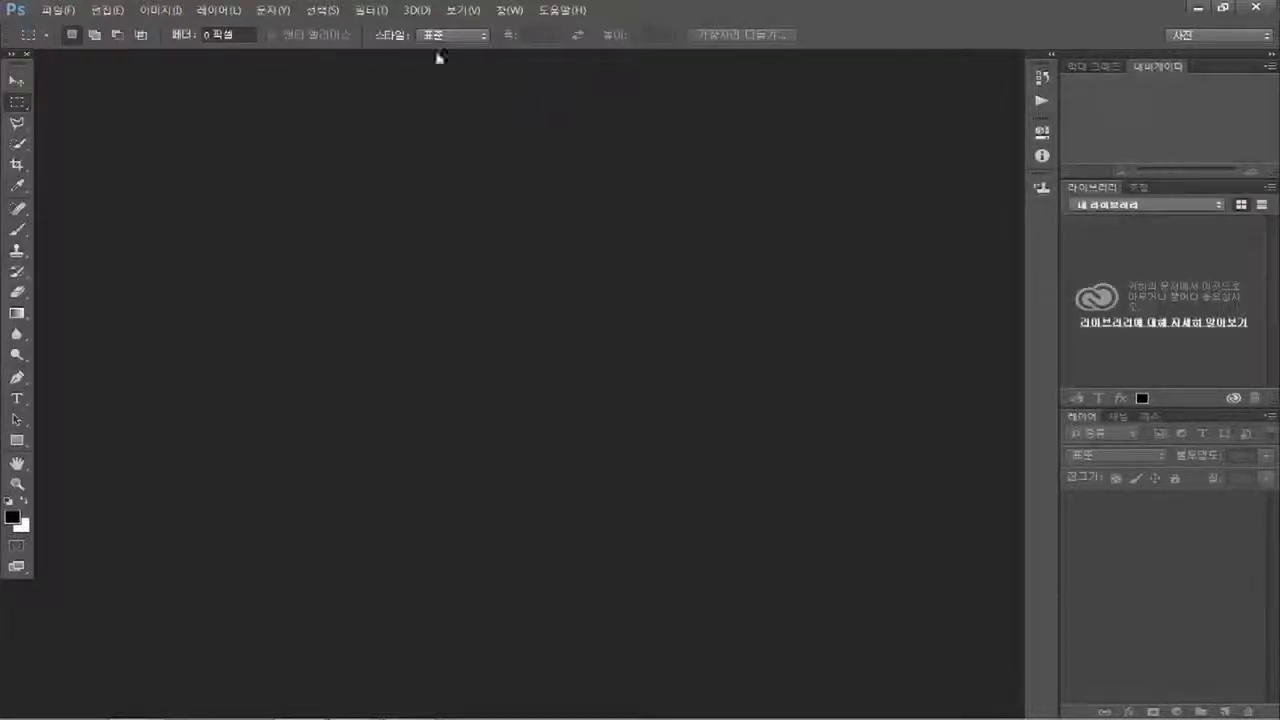
Step: Open the raw photo chapter4.CR2 from the chapter4 folder as a regular image, keeping its Camera Raw settings
click(58, 11)
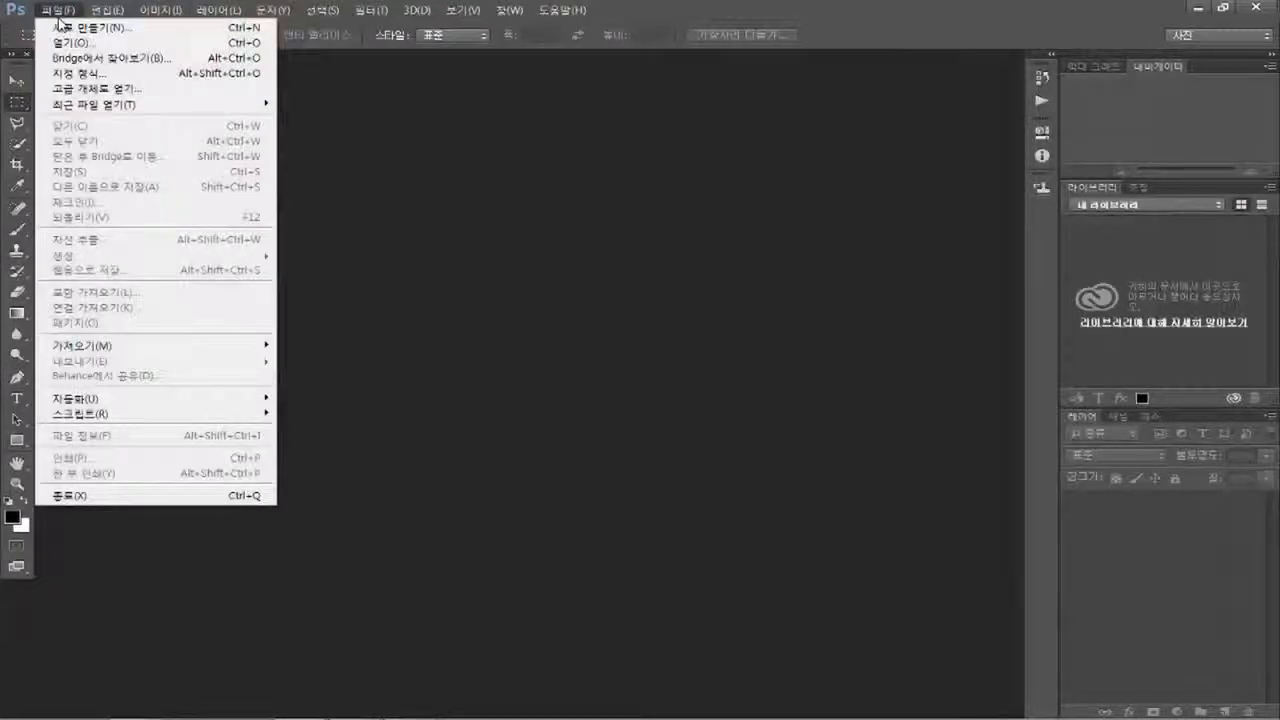
click(68, 43)
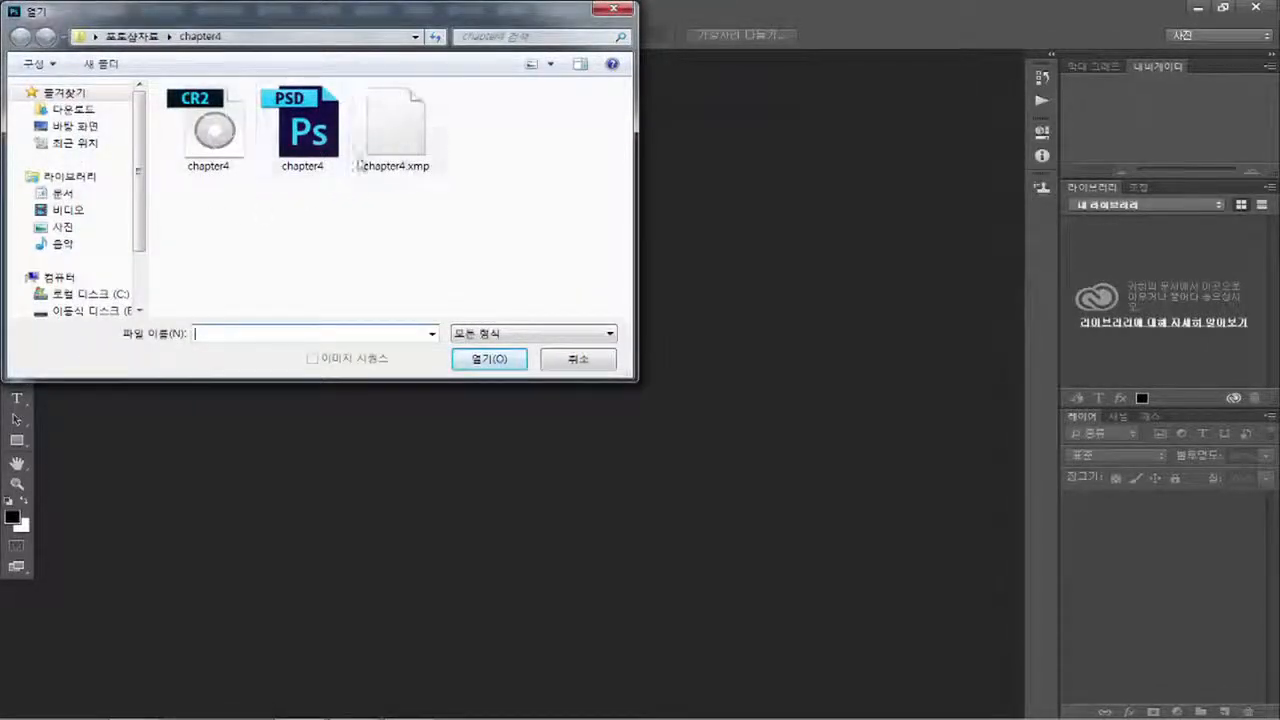
click(214, 135)
click(500, 361)
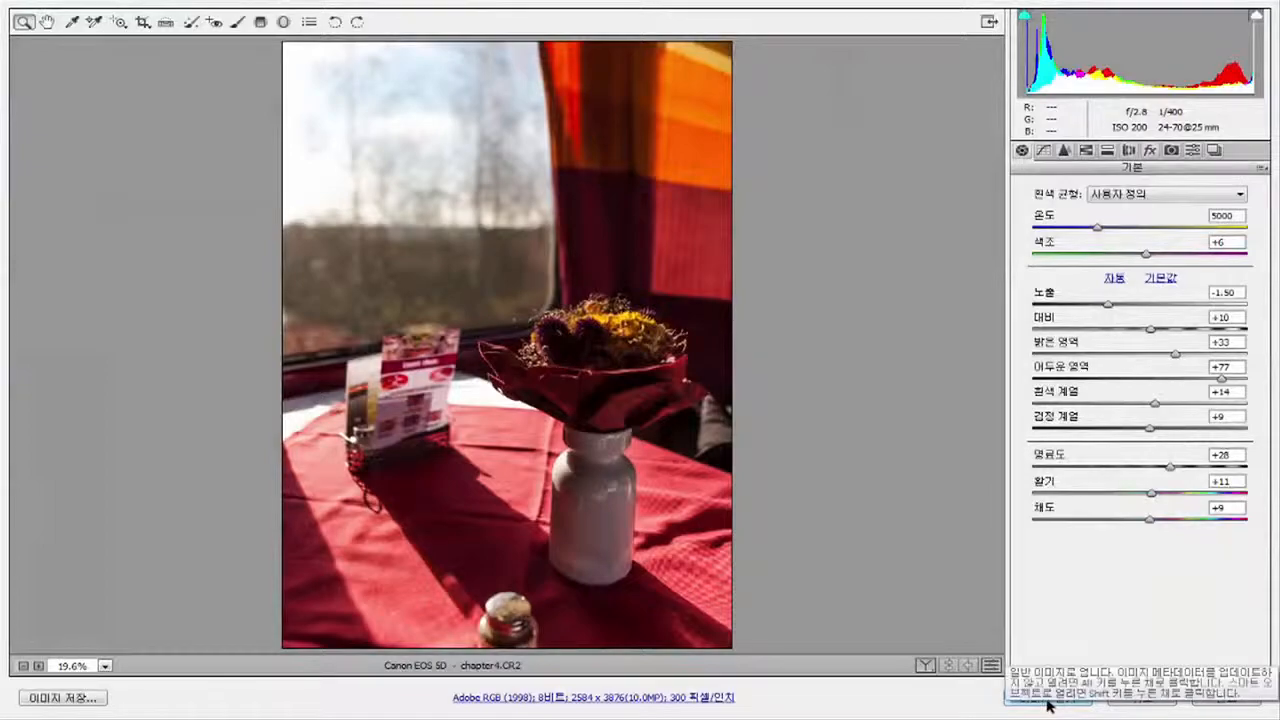
click(1047, 698)
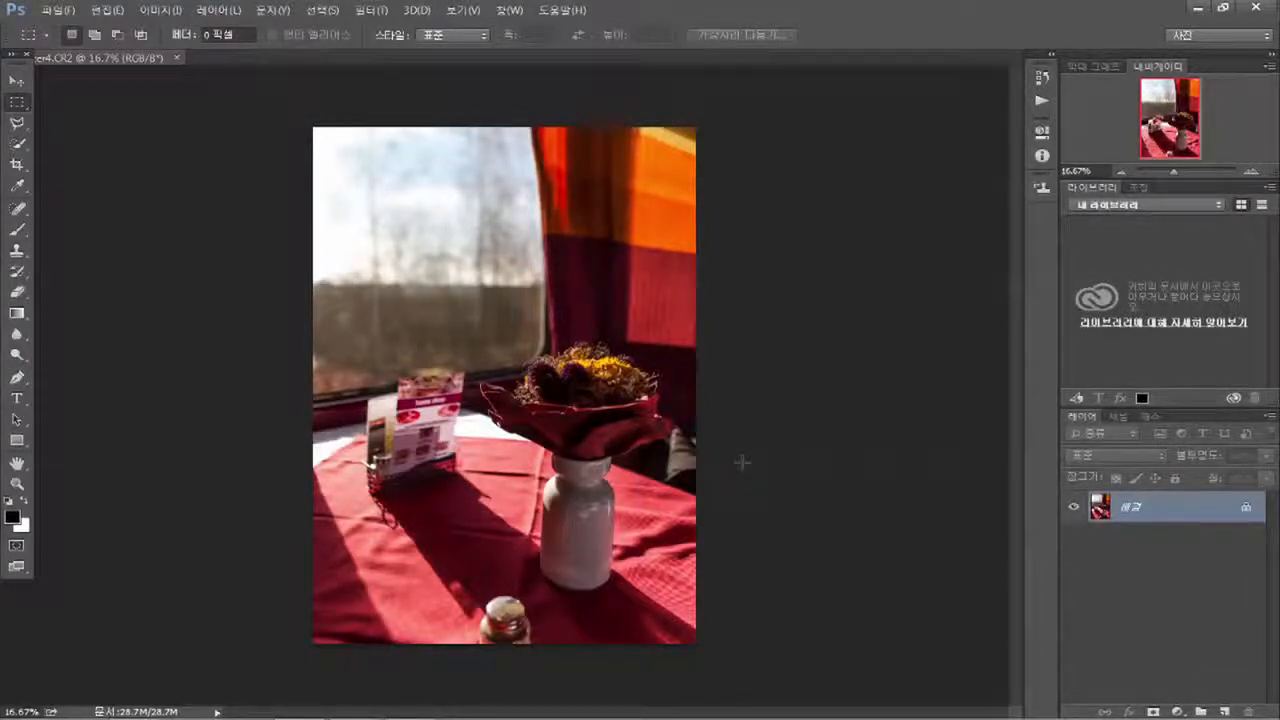
Step: Check the photo's histogram and try the Navigator's zoom controls, ending at 66.67% magnification
click(1096, 67)
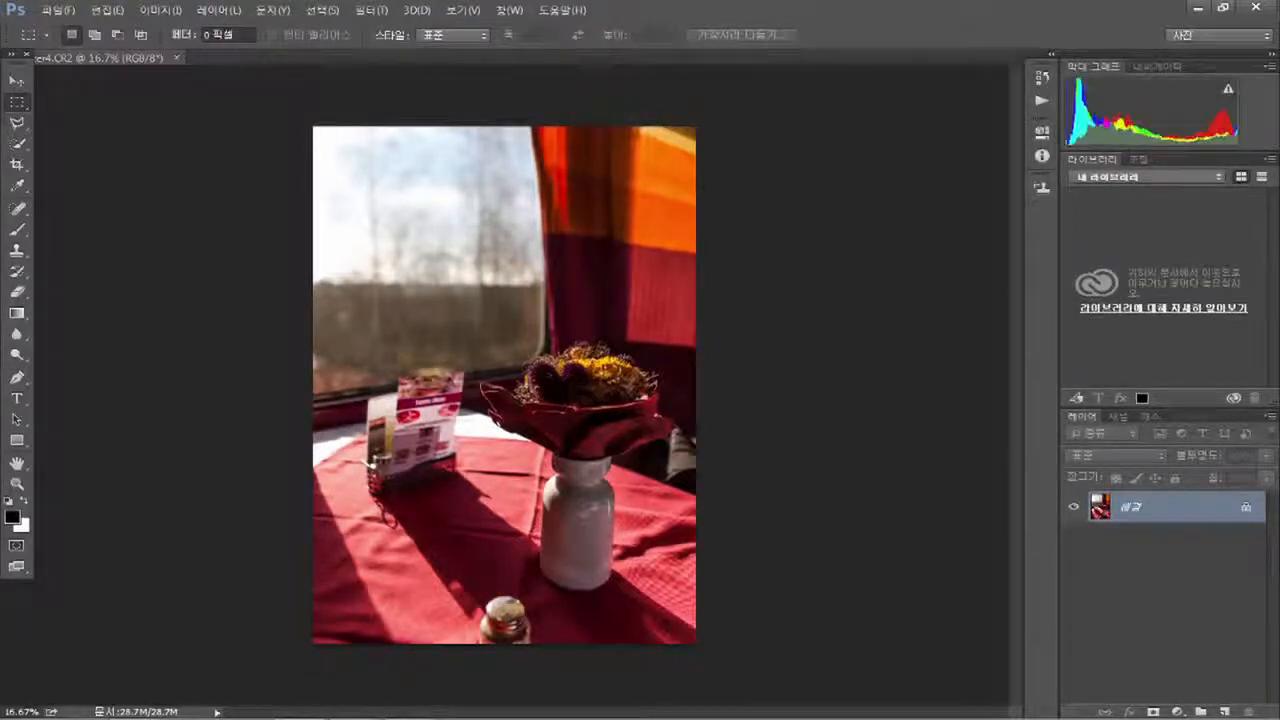
click(1159, 67)
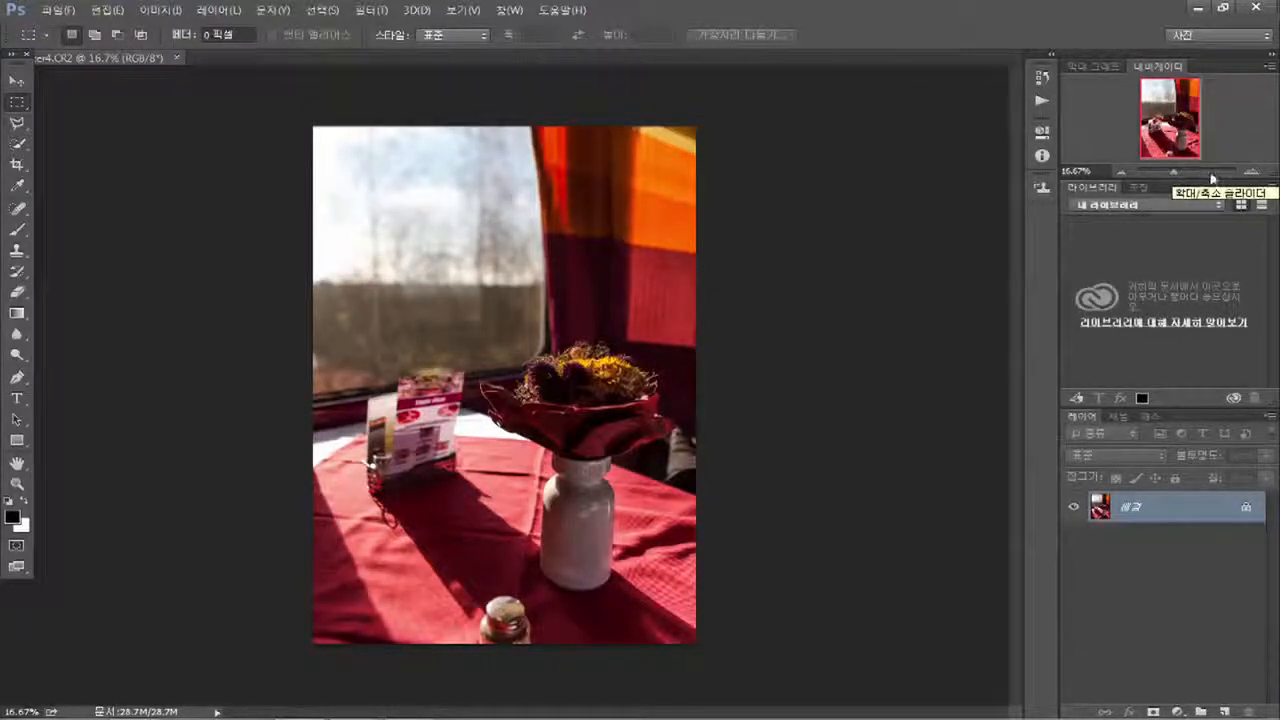
drag(1177, 177, 1191, 177)
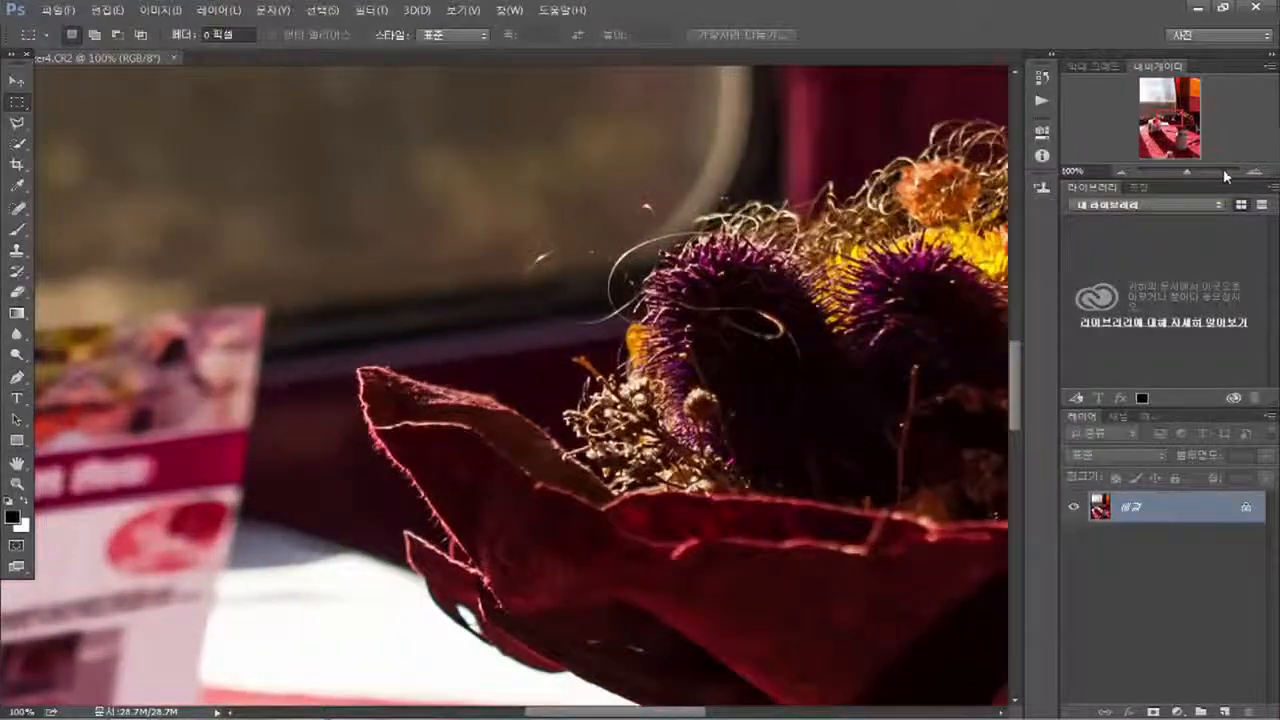
click(1250, 173)
click(1125, 171)
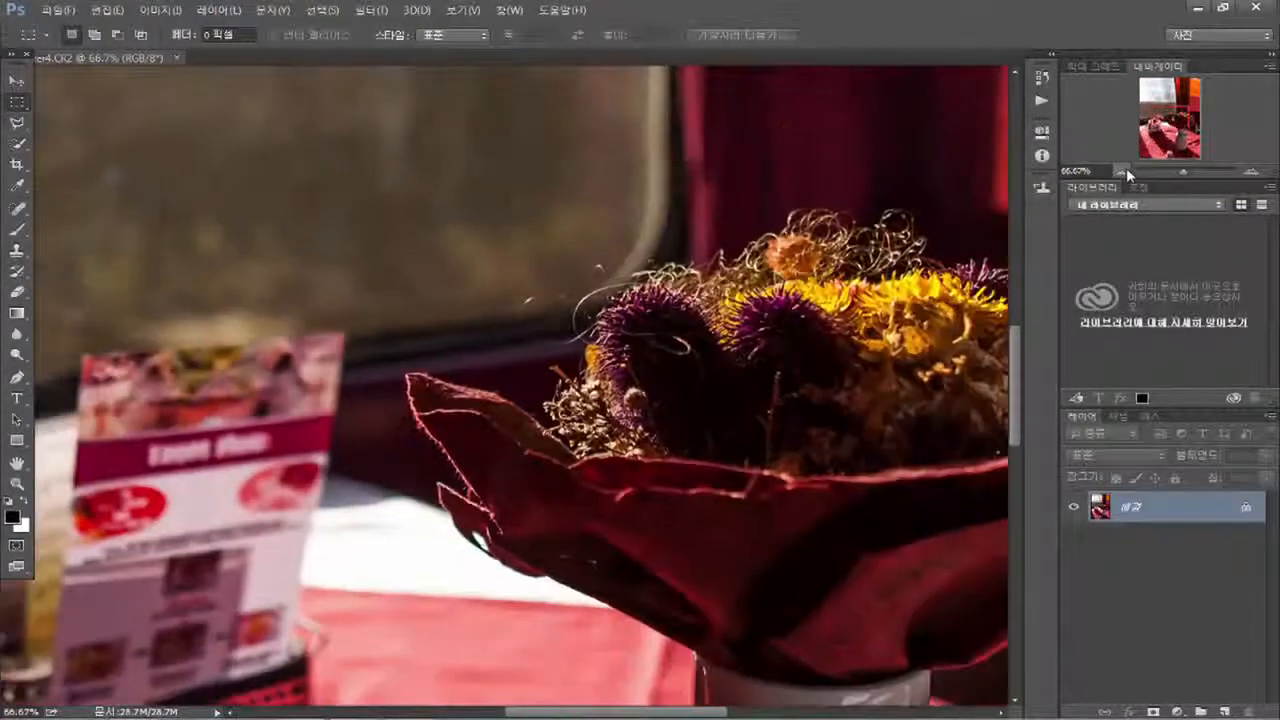
click(1126, 167)
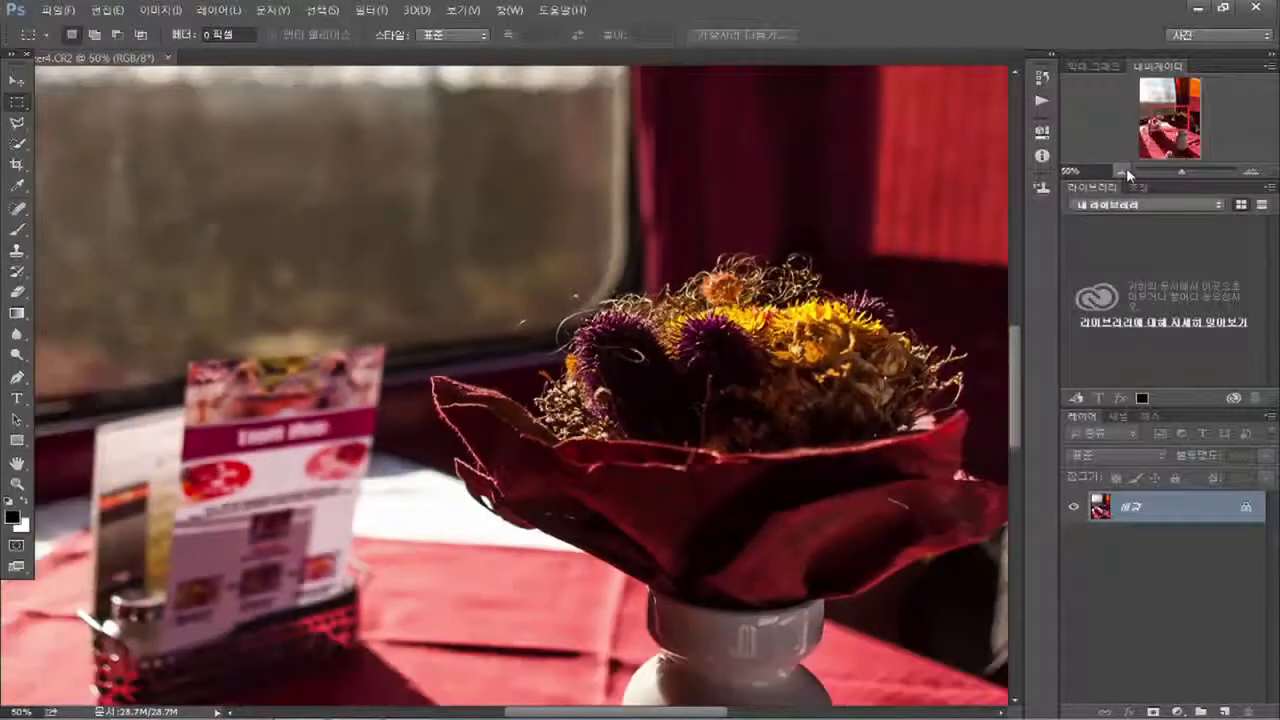
click(1251, 174)
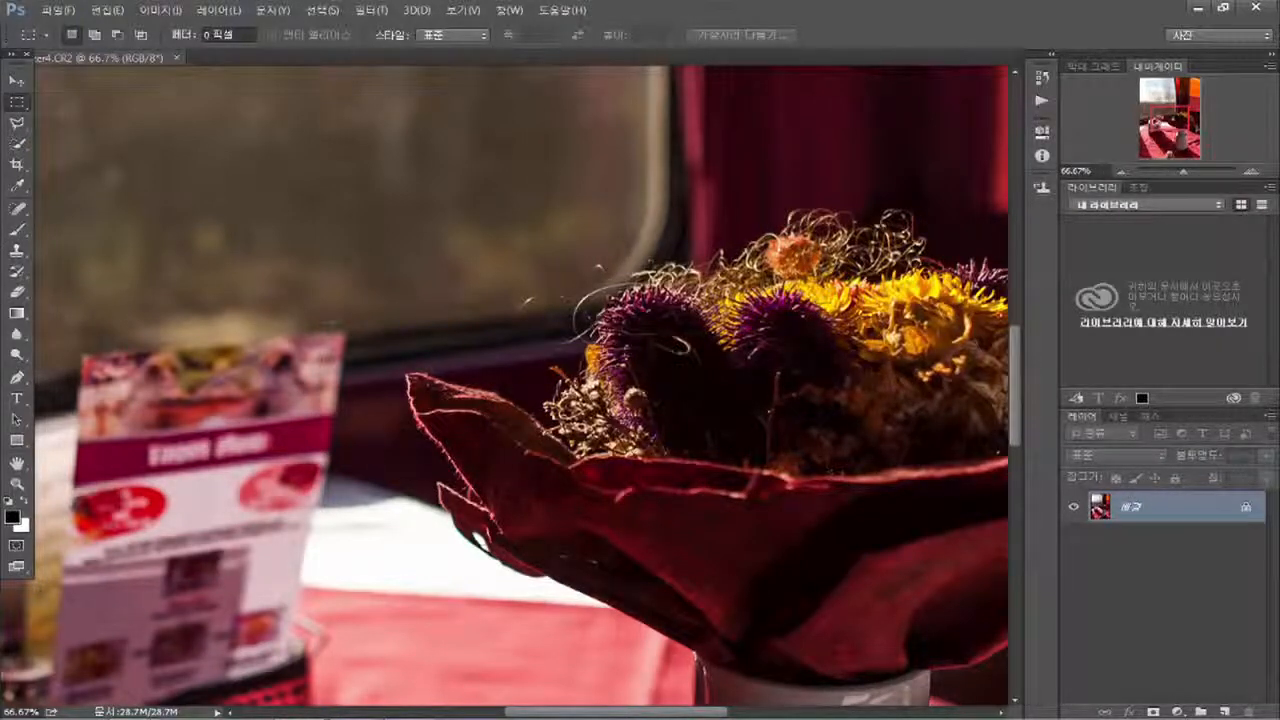
Step: With the Zoom tool, view the photo at 100%, fit it to the screen, and zoom in to 33.33%
click(17, 484)
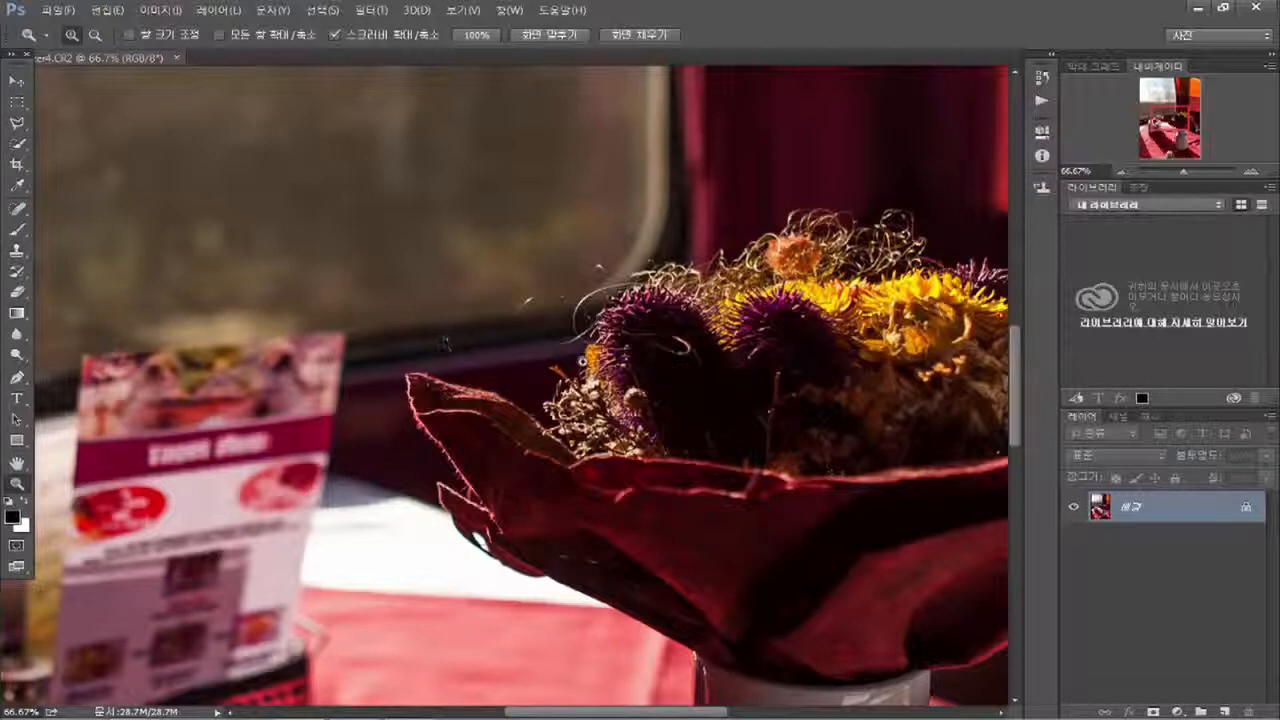
right_click(659, 361)
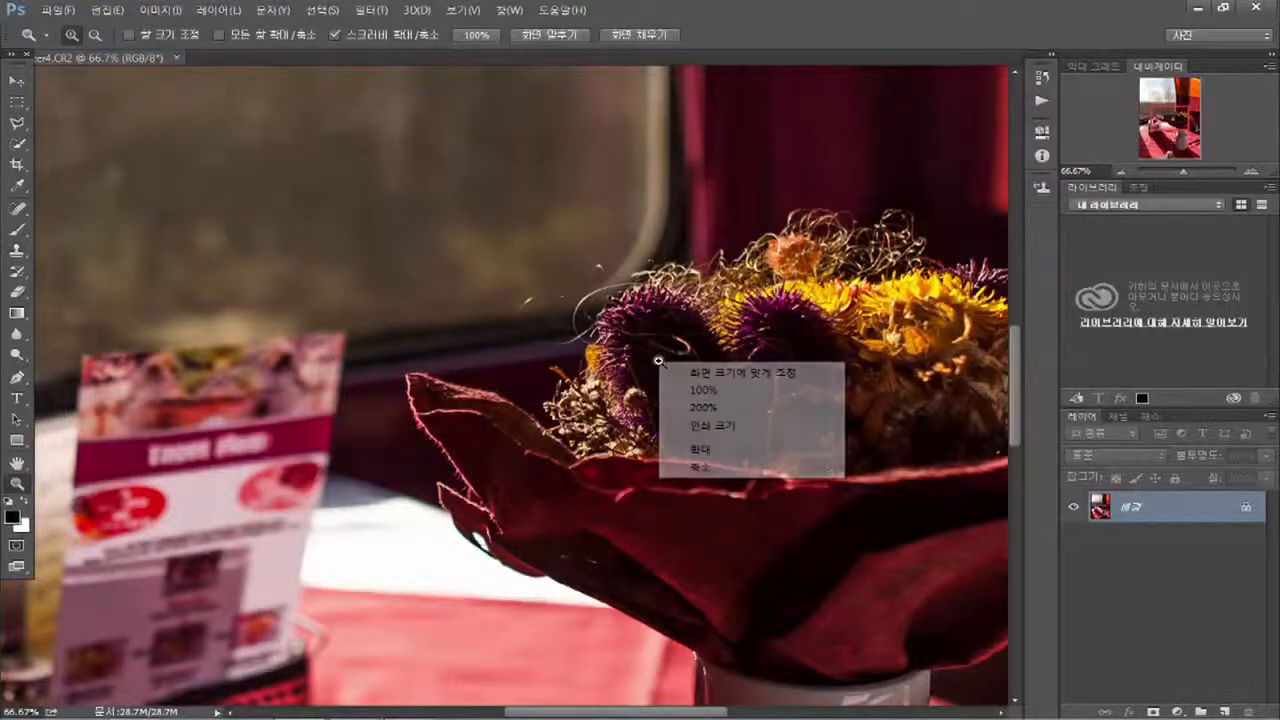
click(702, 389)
right_click(702, 389)
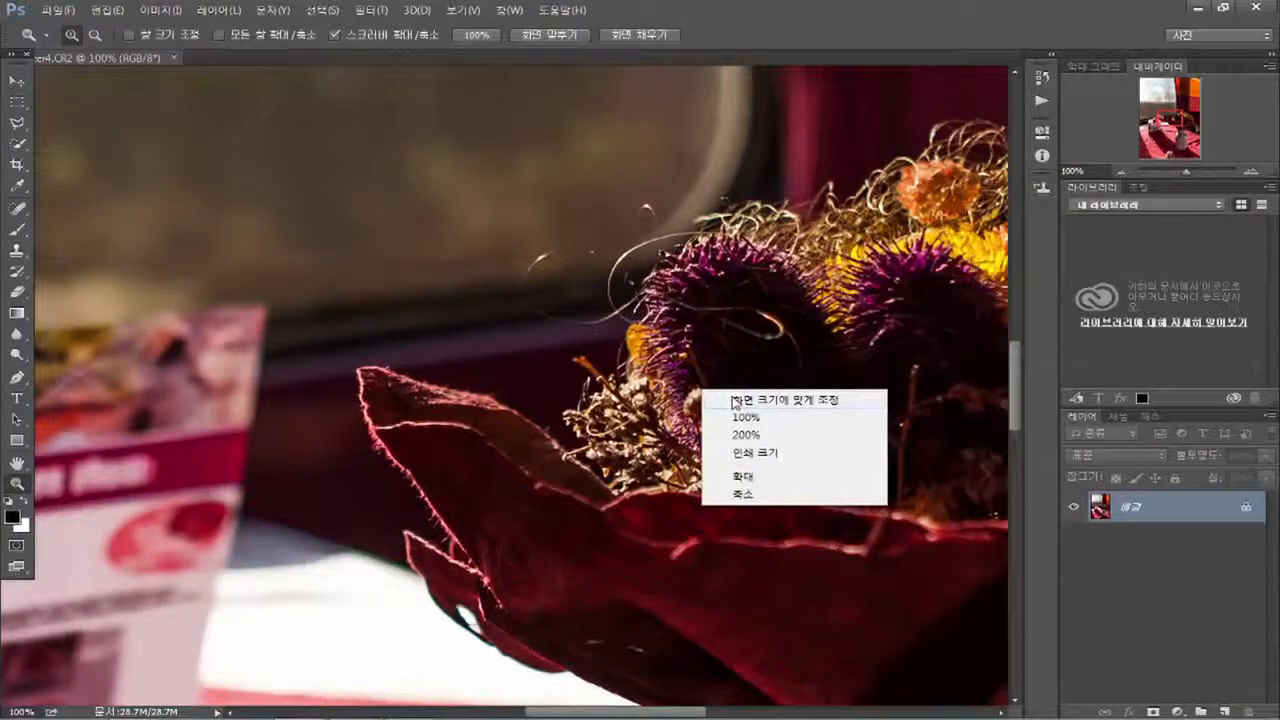
click(734, 398)
right_click(662, 374)
click(697, 459)
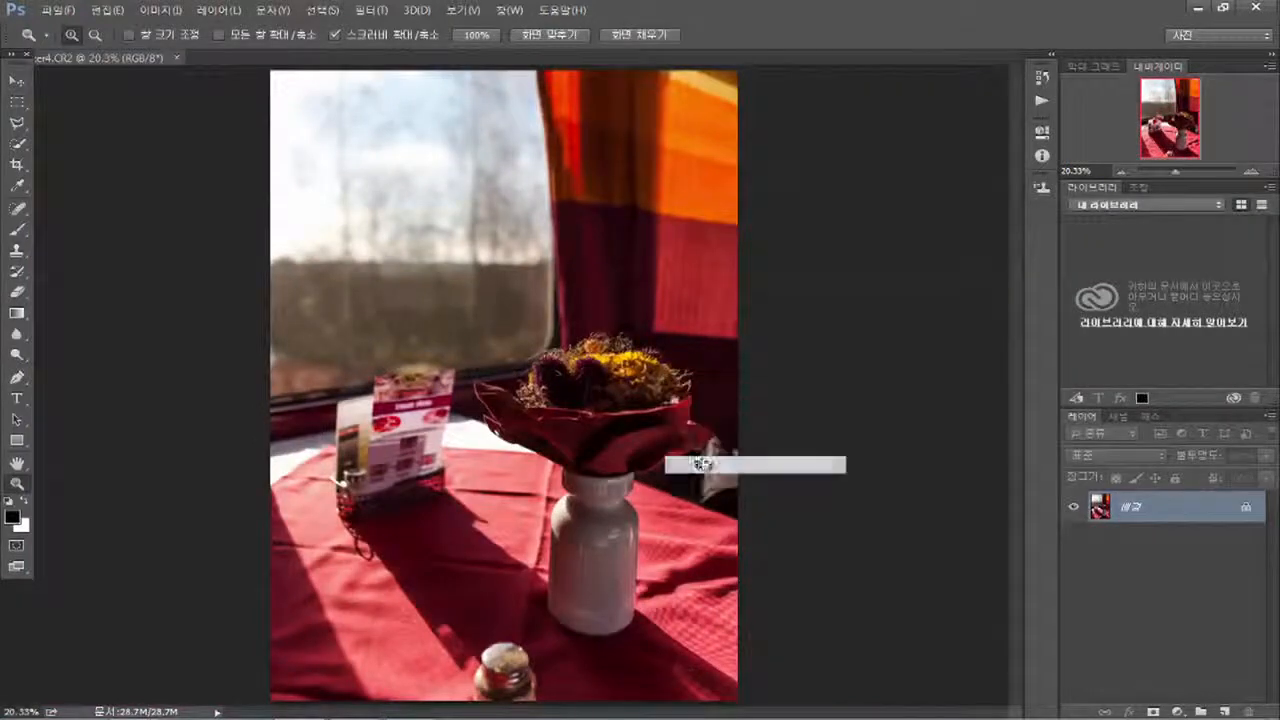
right_click(672, 436)
click(716, 520)
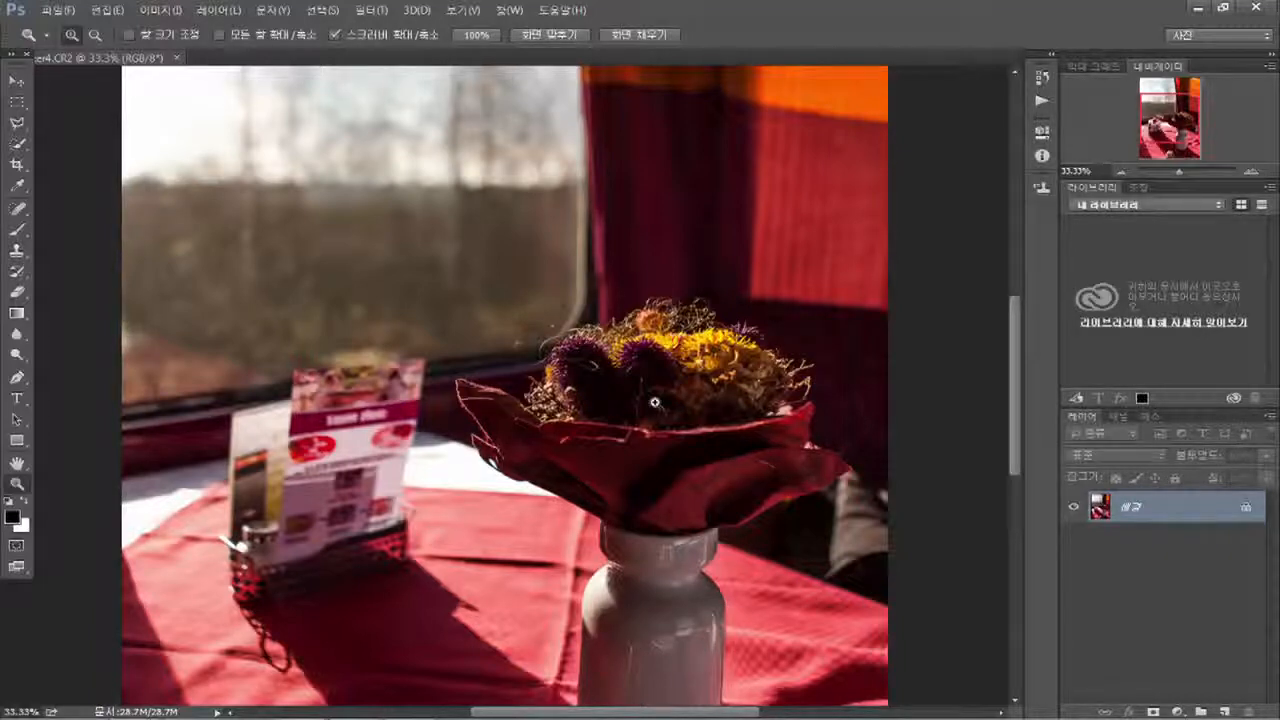
Step: Zoom out from the bouquet to 12.5% and zoom back in to 66.67% using the Zoom tool
alt+click(654, 402)
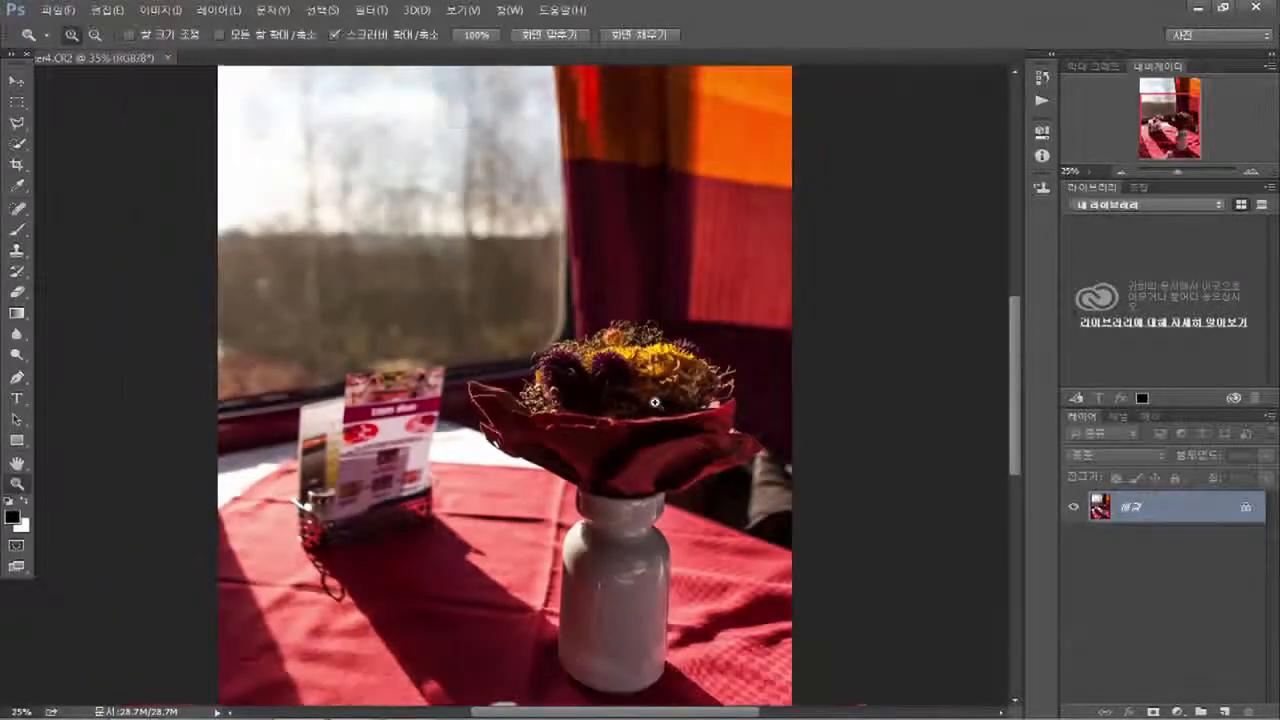
alt+click(654, 402)
alt+click(654, 402)
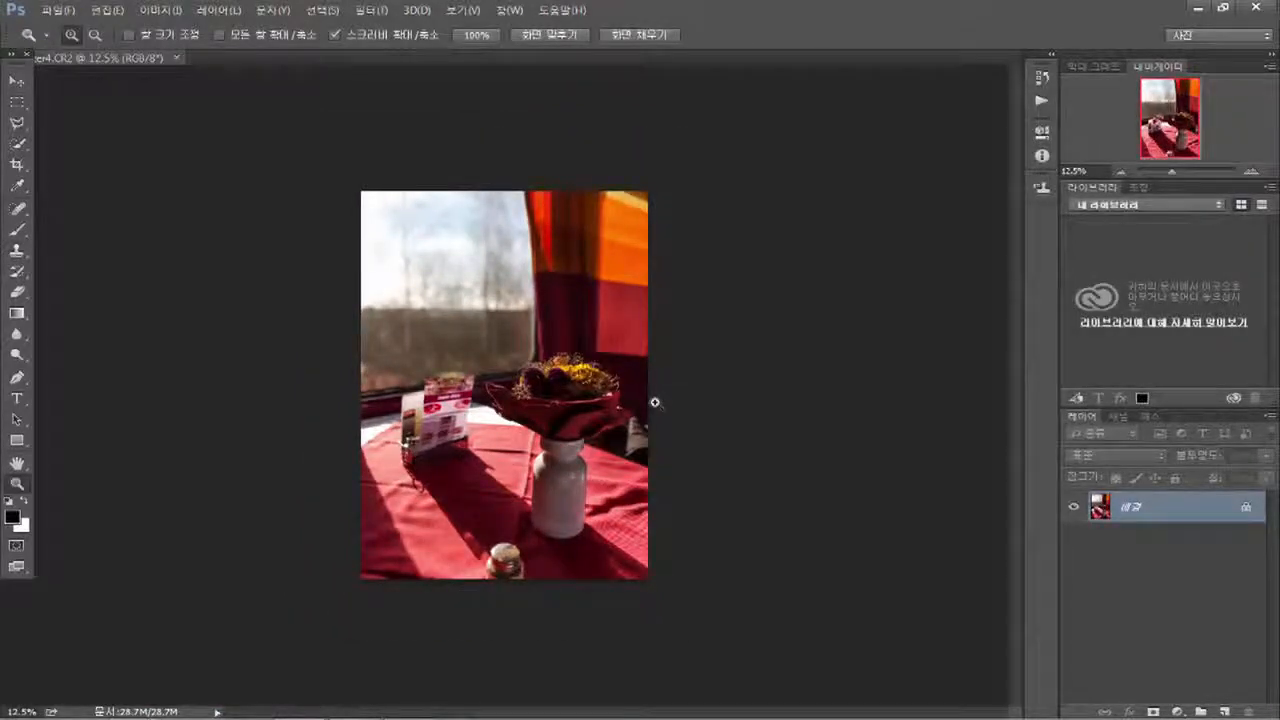
click(654, 402)
click(654, 402)
click(654, 402)
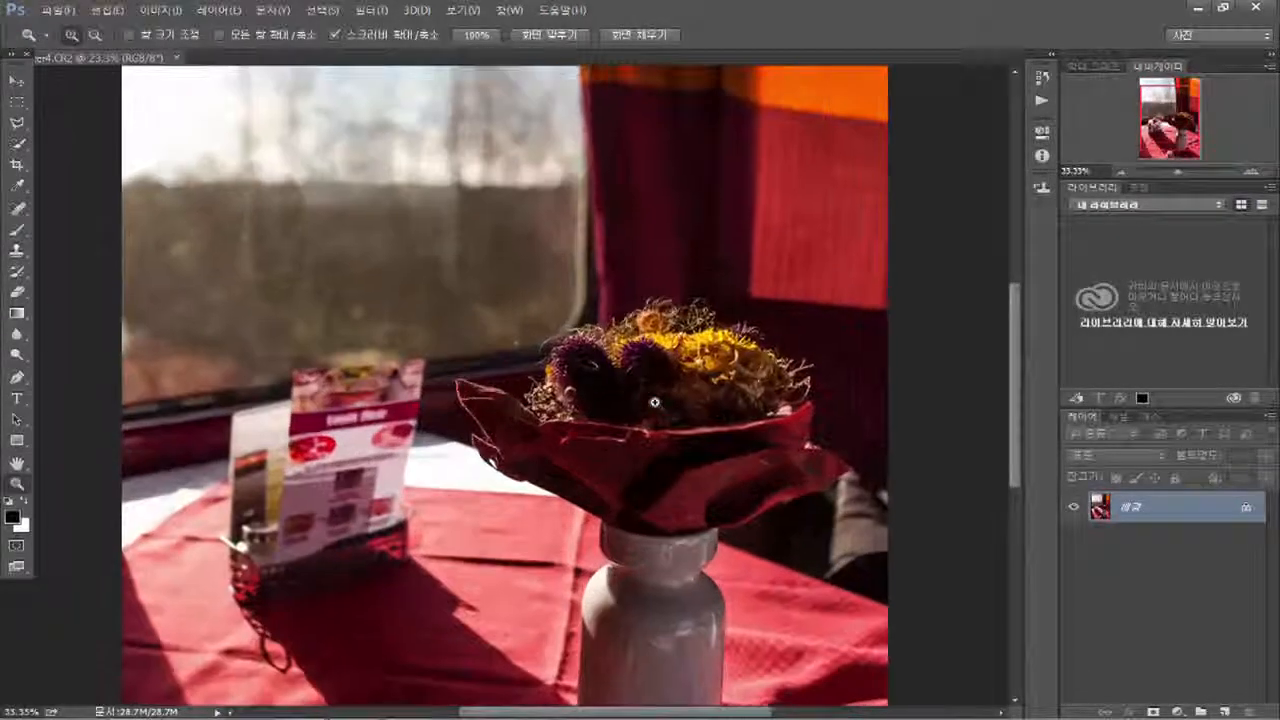
click(654, 402)
click(654, 402)
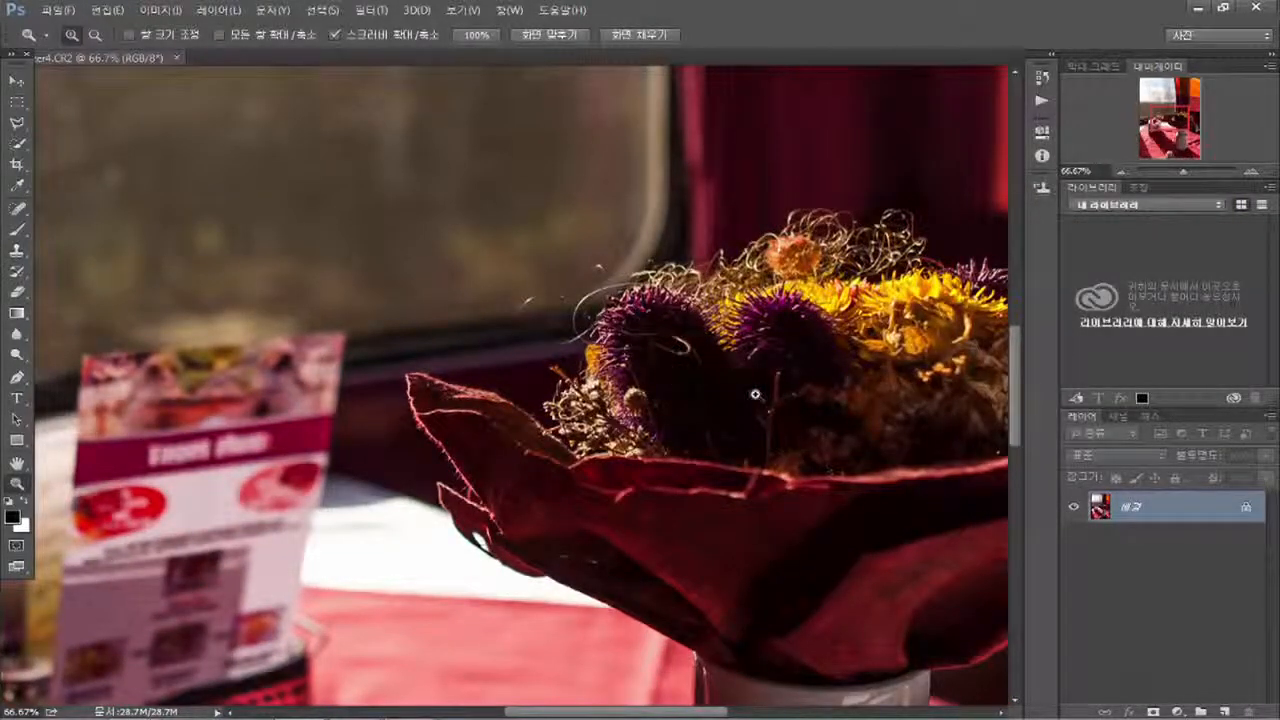
Step: Pan around the bouquet and vase with the Hand tool to examine different parts of the photo
click(17, 464)
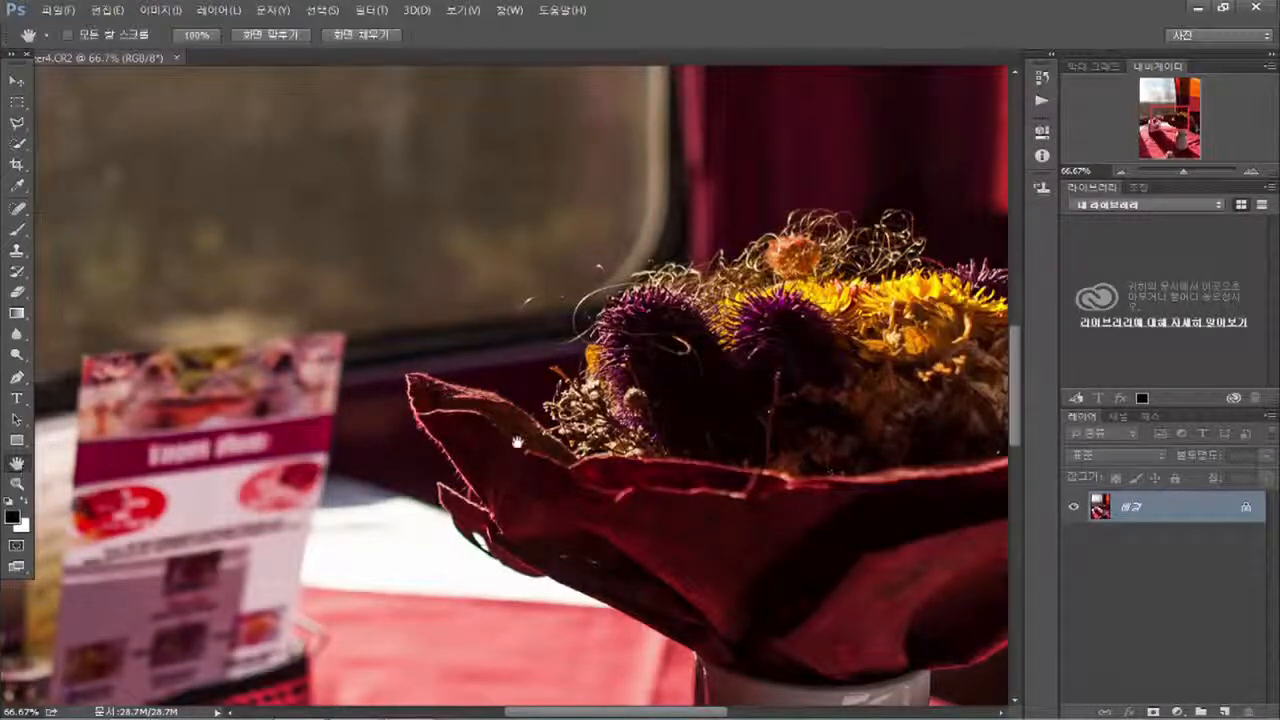
drag(816, 460, 526, 280)
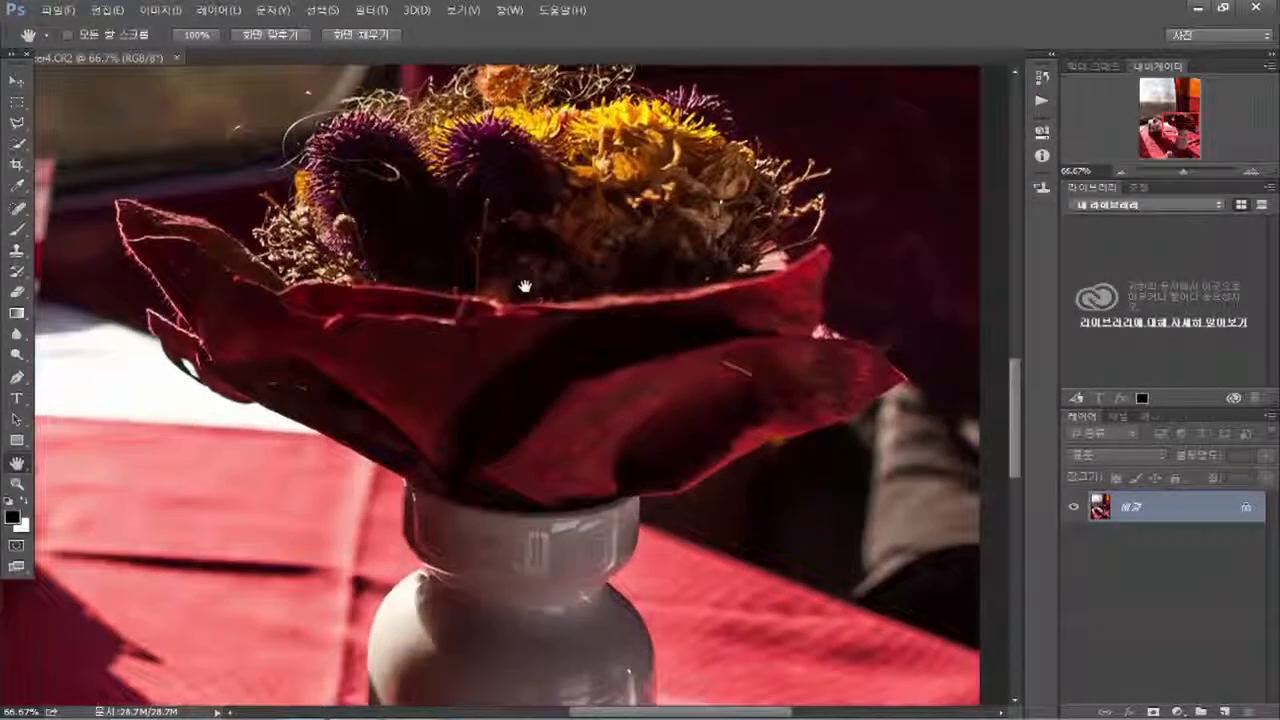
drag(350, 457, 688, 531)
drag(740, 276, 548, 528)
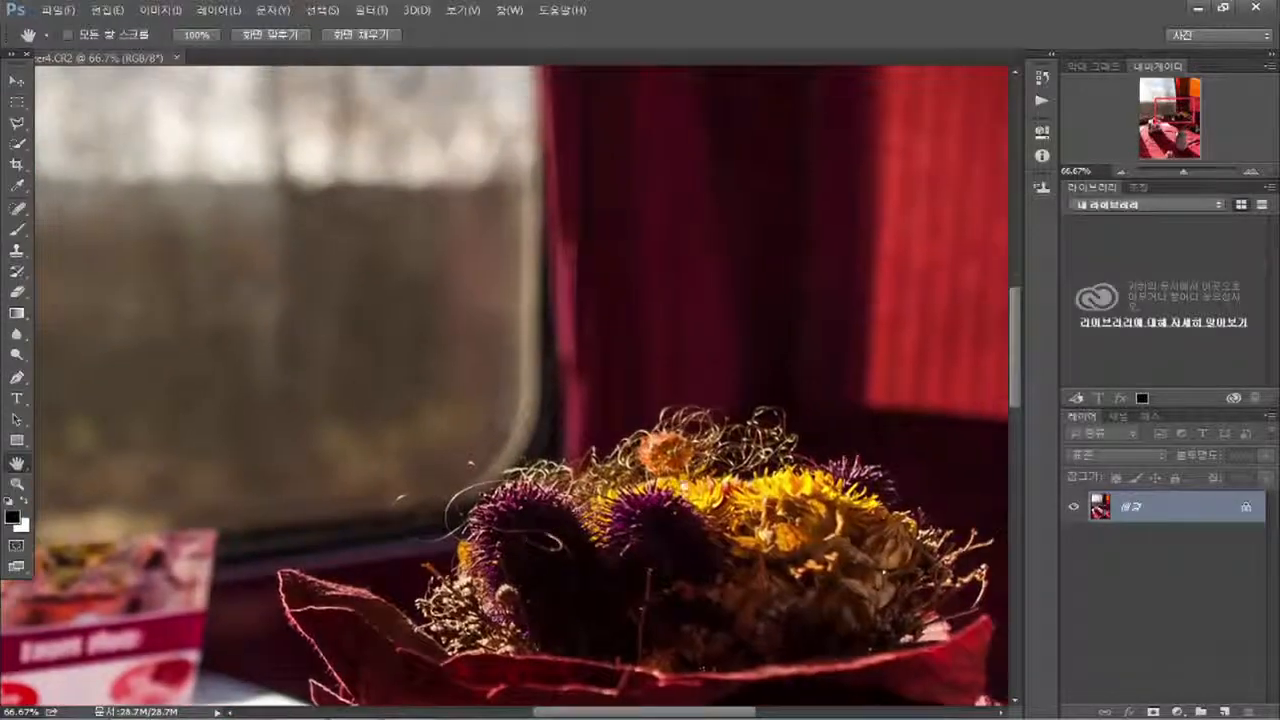
drag(726, 485, 495, 282)
drag(489, 464, 506, 315)
drag(383, 332, 491, 414)
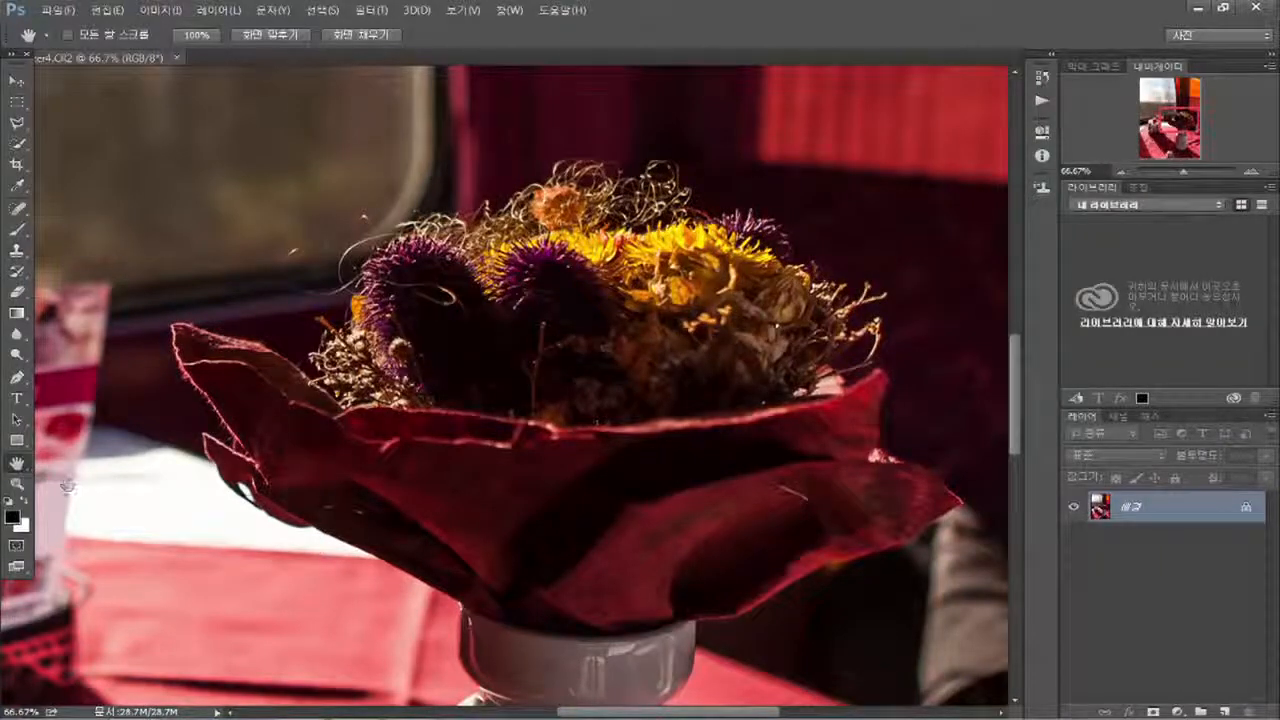
Step: Activate the Move tool, pan around the bouquet with the temporary Hand tool, and zoom the view out to 16.67%
click(17, 80)
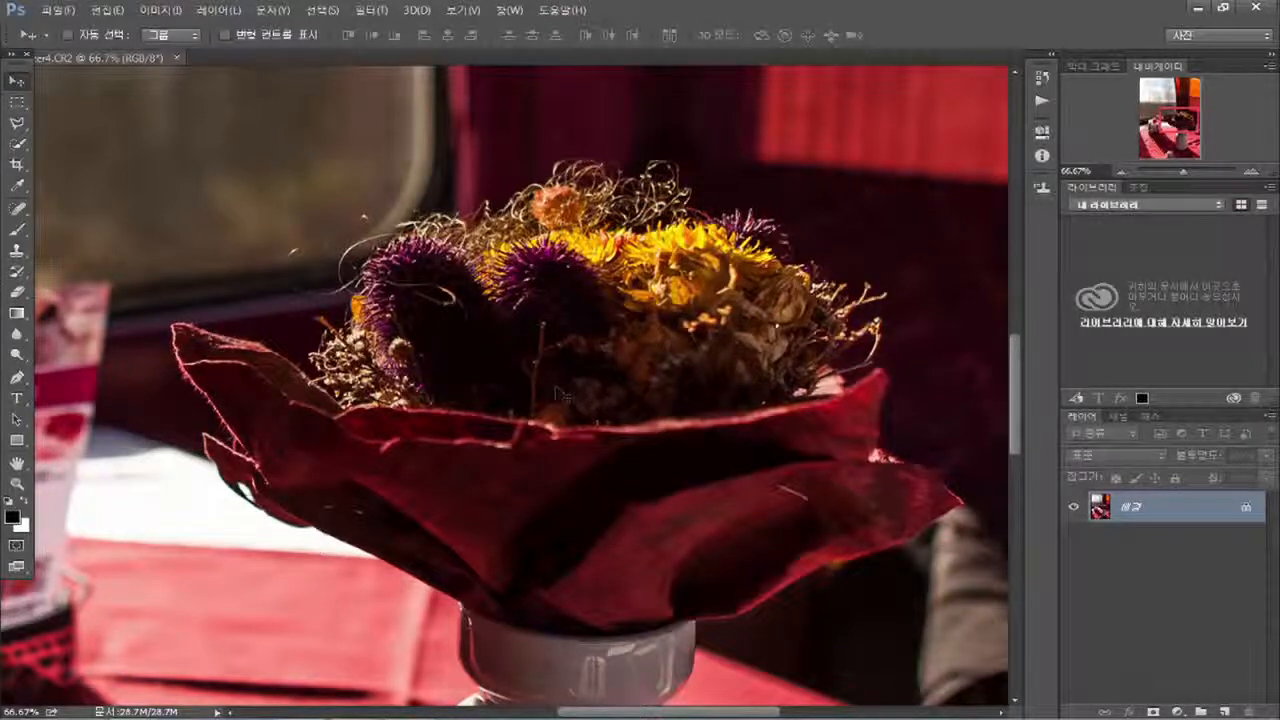
key(space)
drag(626, 499, 587, 450)
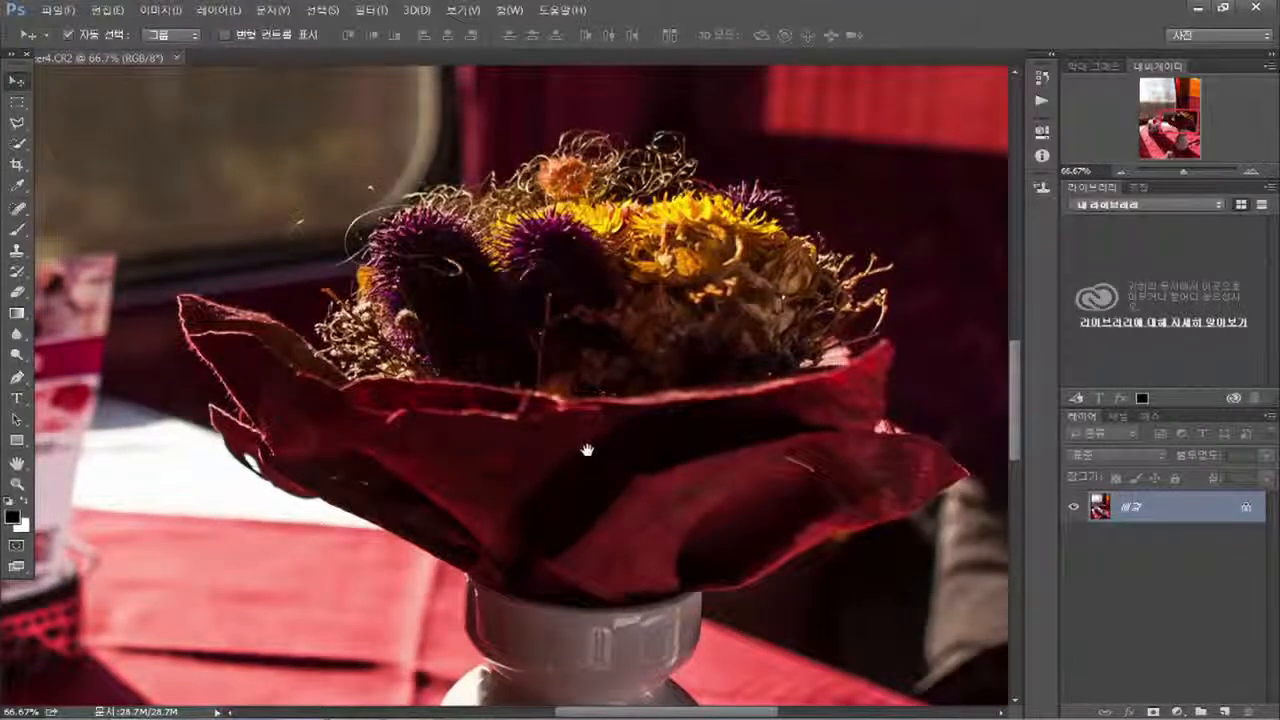
key(ctrl+plus)
key(ctrl+minus)
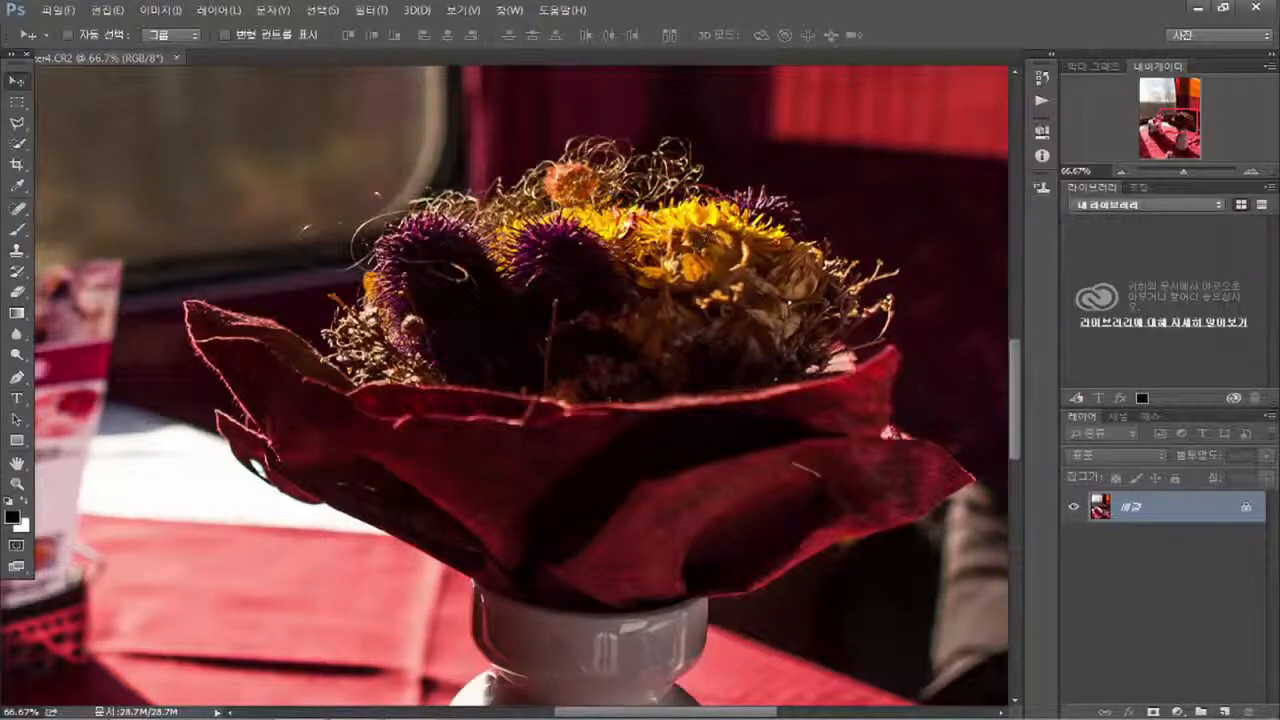
drag(614, 240, 642, 239)
drag(494, 455, 388, 548)
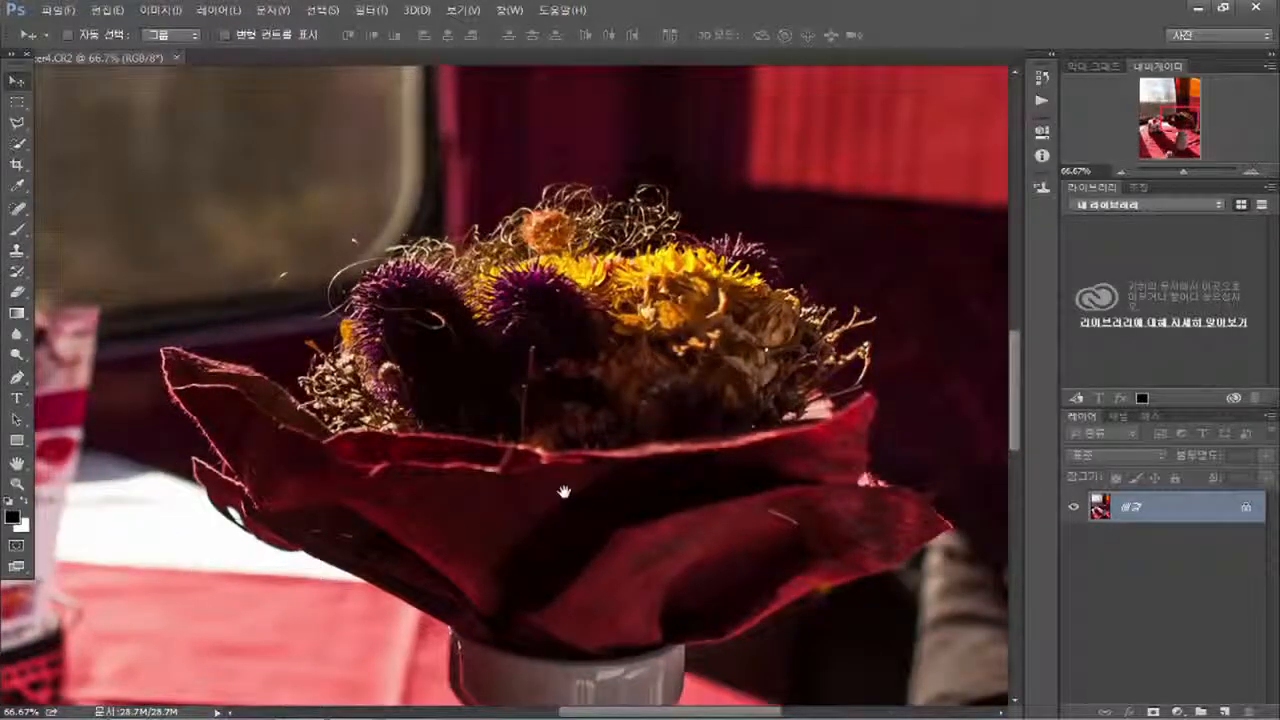
drag(562, 504, 545, 378)
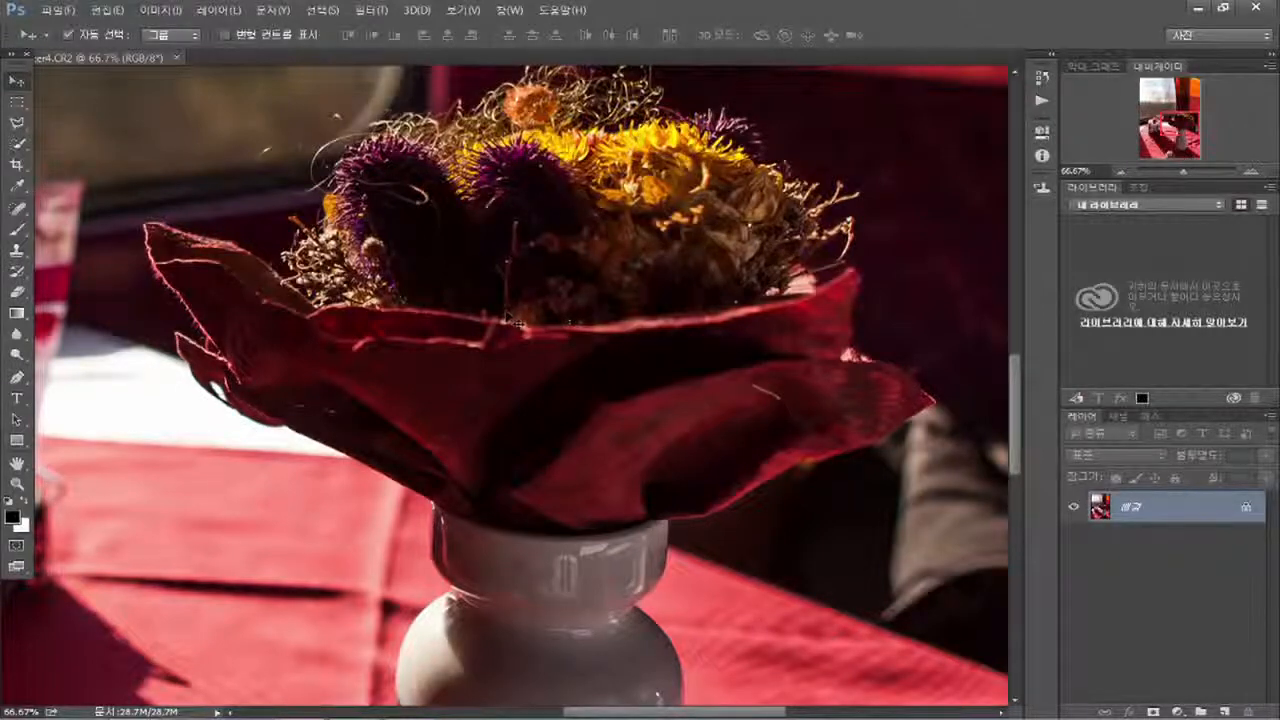
scroll(516, 322, down, 3)
scroll(516, 322, down, 2)
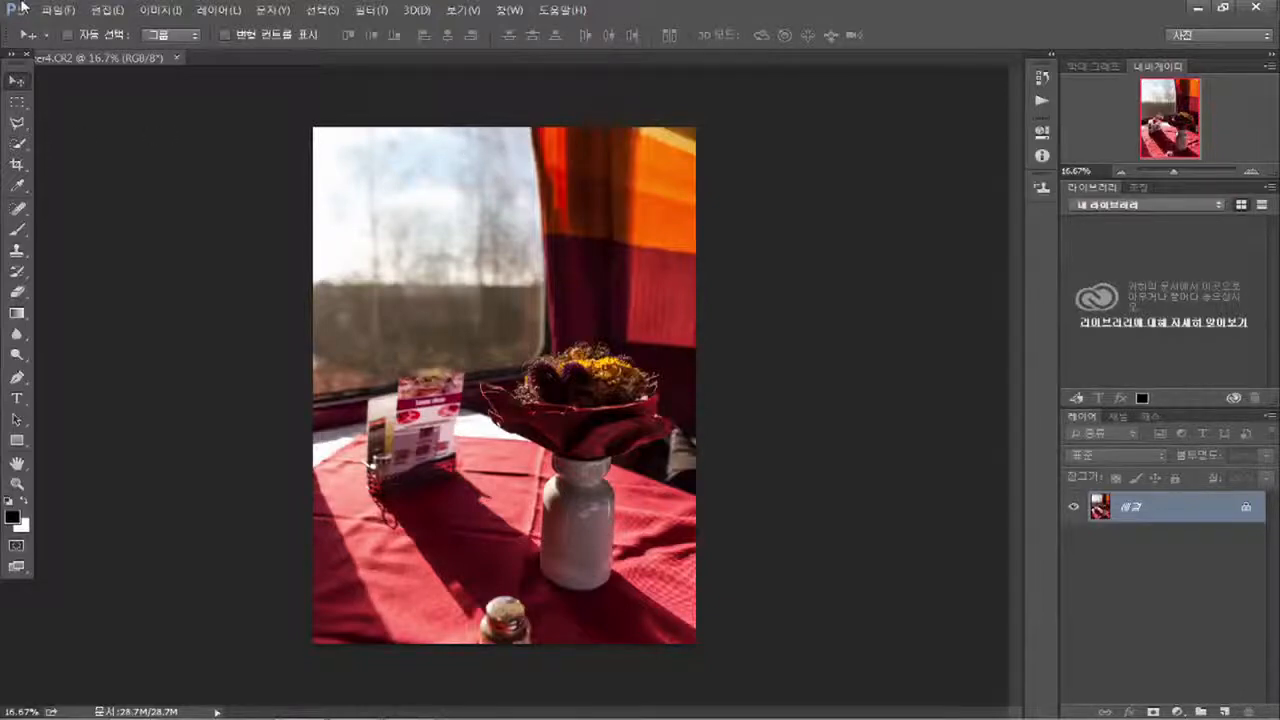
click(52, 11)
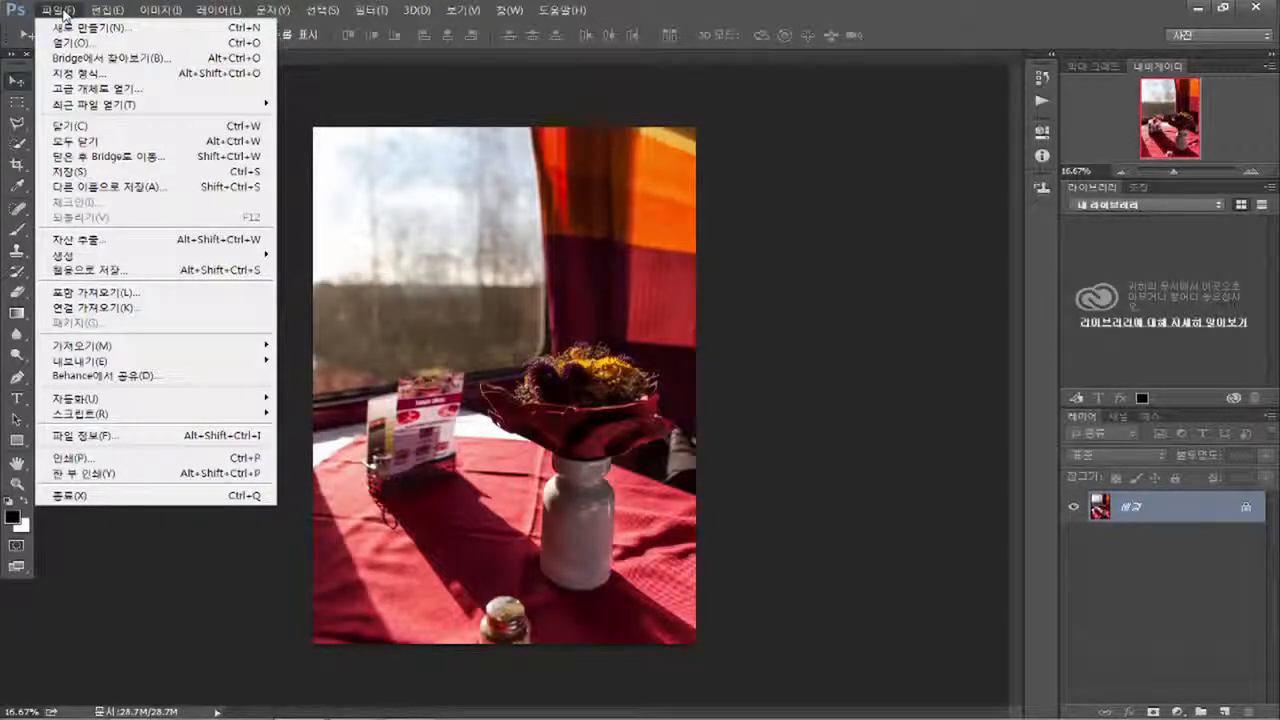
click(63, 12)
click(63, 12)
click(63, 12)
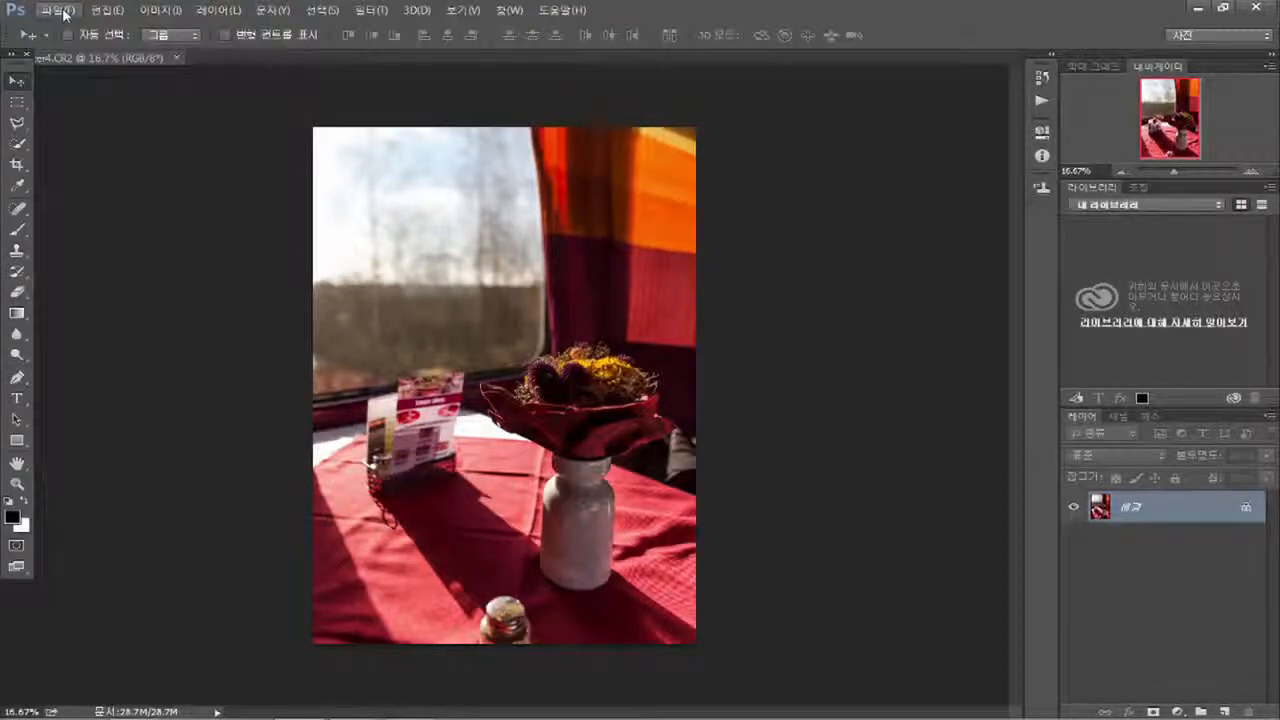
click(62, 12)
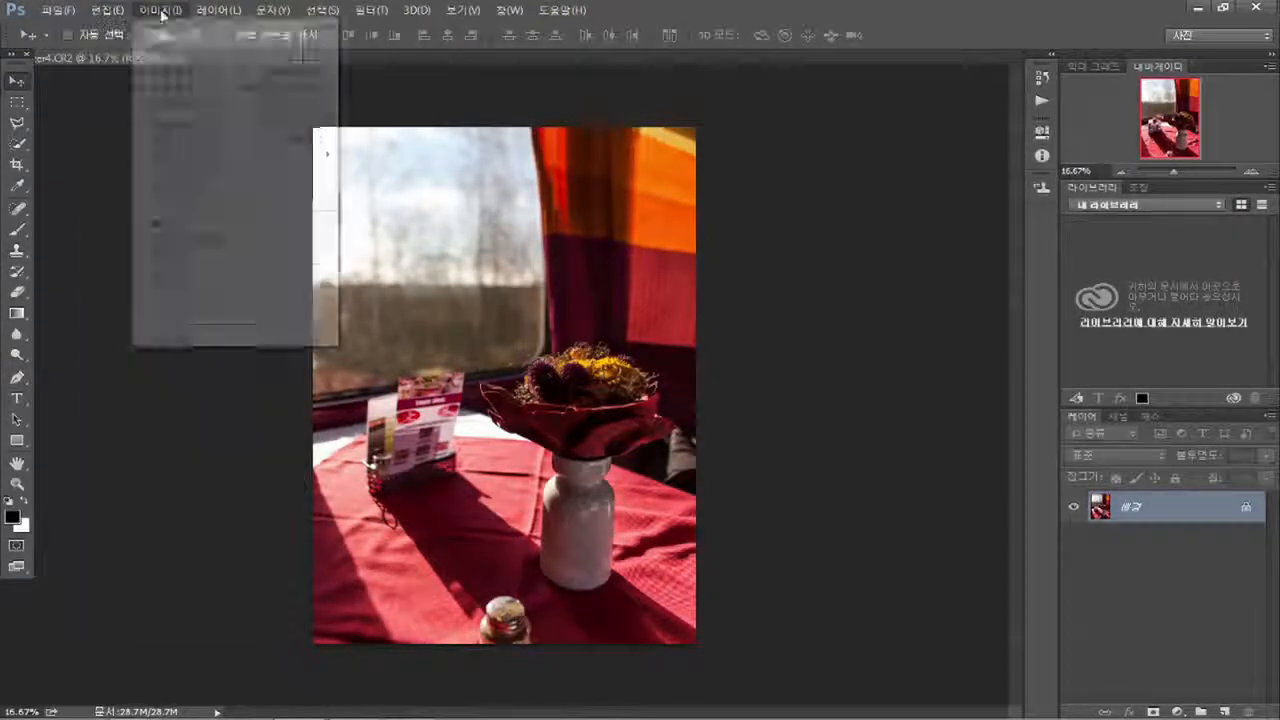
mouse_move(406, 16)
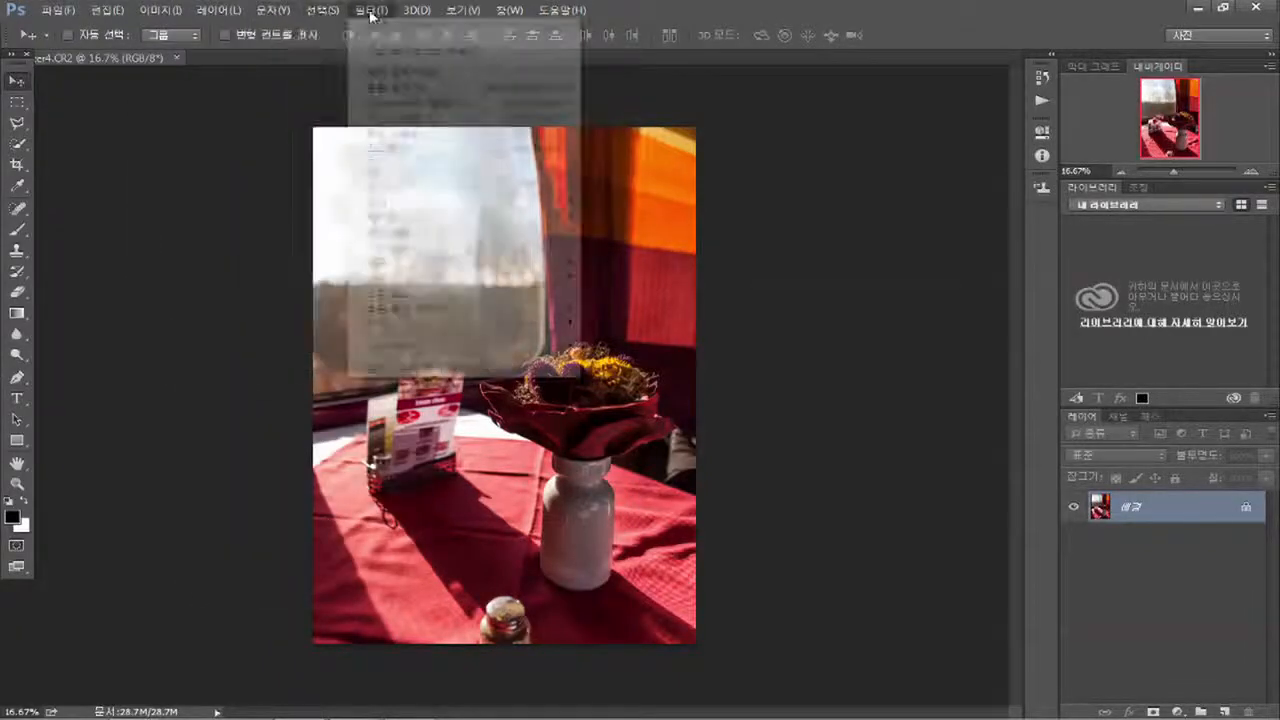
mouse_move(524, 16)
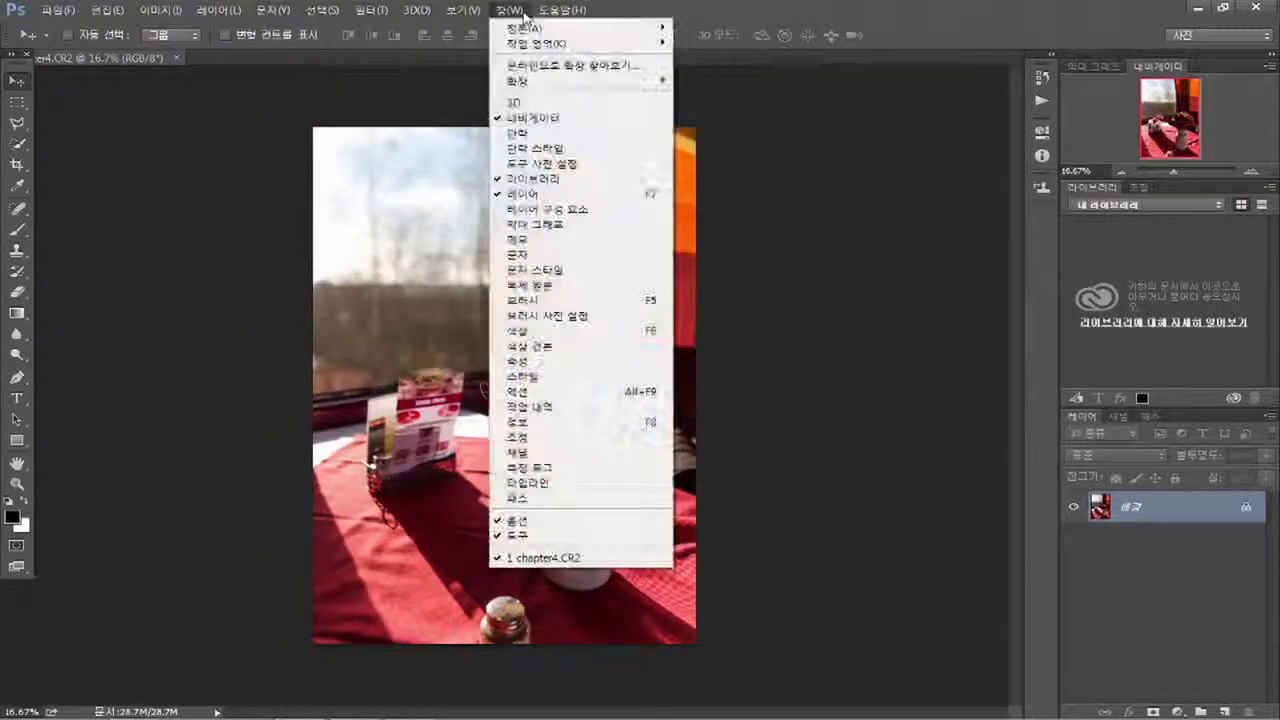
click(520, 14)
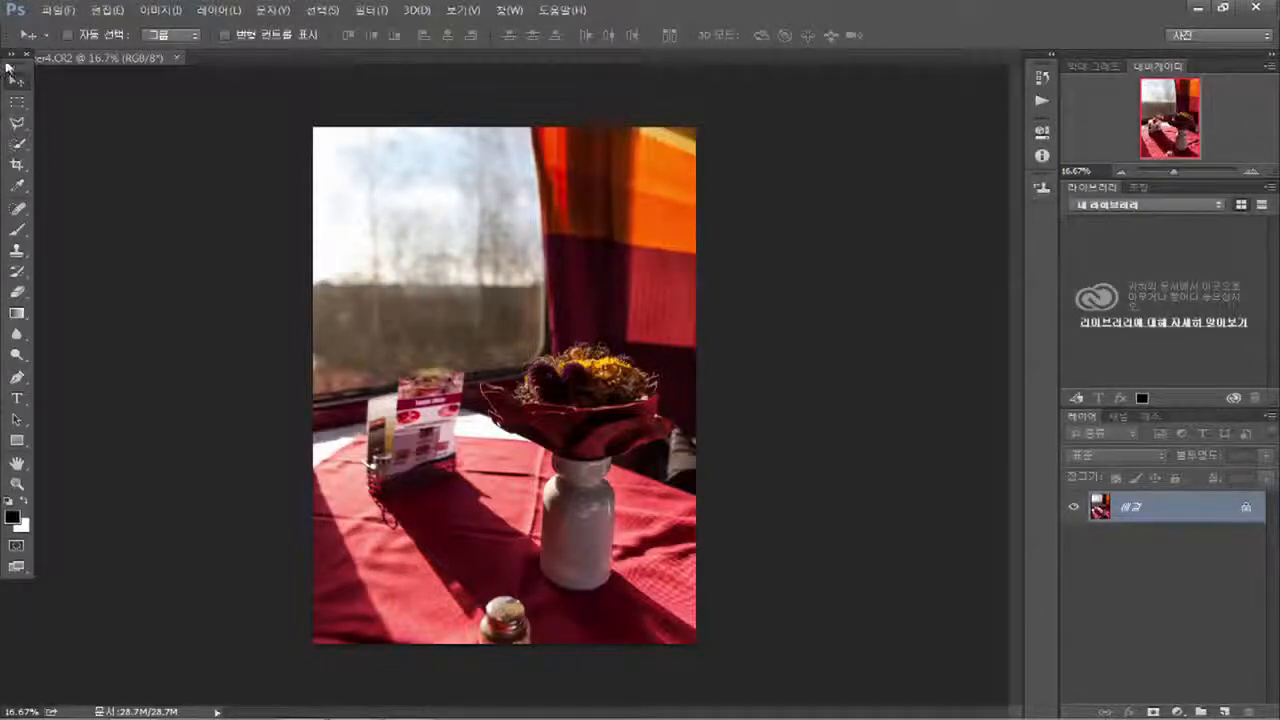
Step: Dock the floating Tools panel to the edge of the workspace
drag(10, 58, 10, 80)
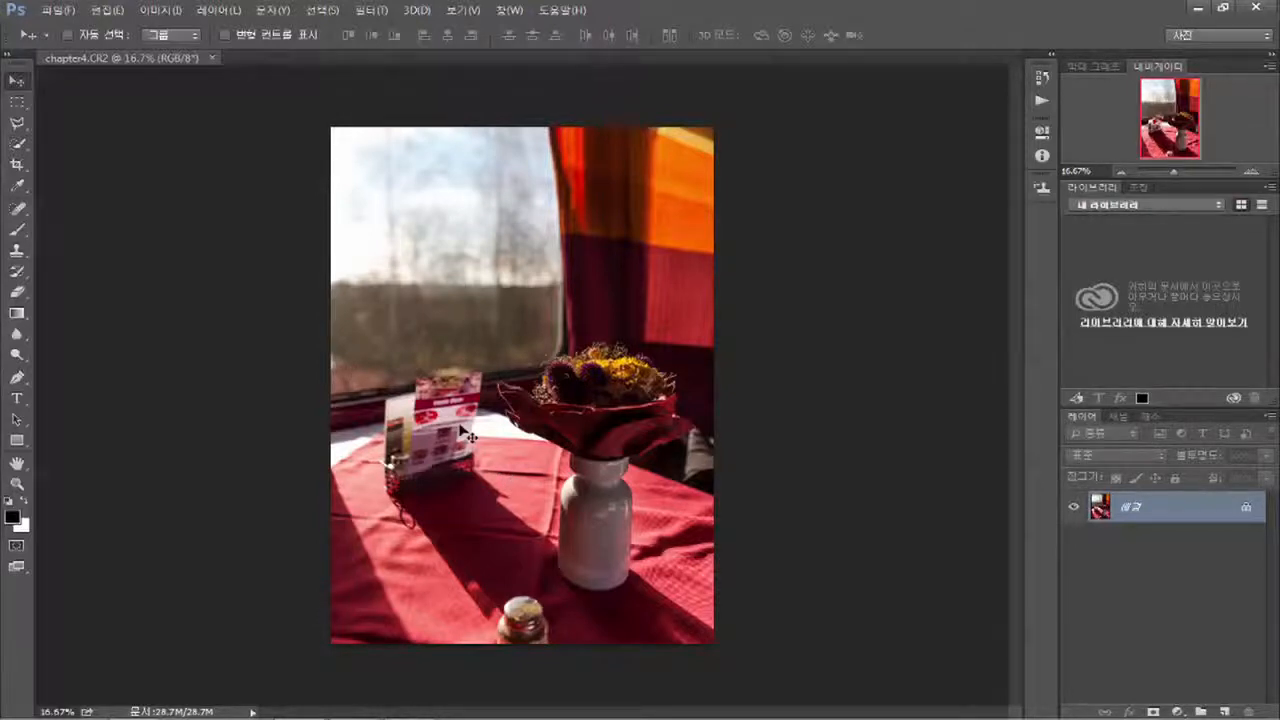
Step: Select the menu stand on the table with the Rectangular Marquee tool and copy it to a new layer
key(l)
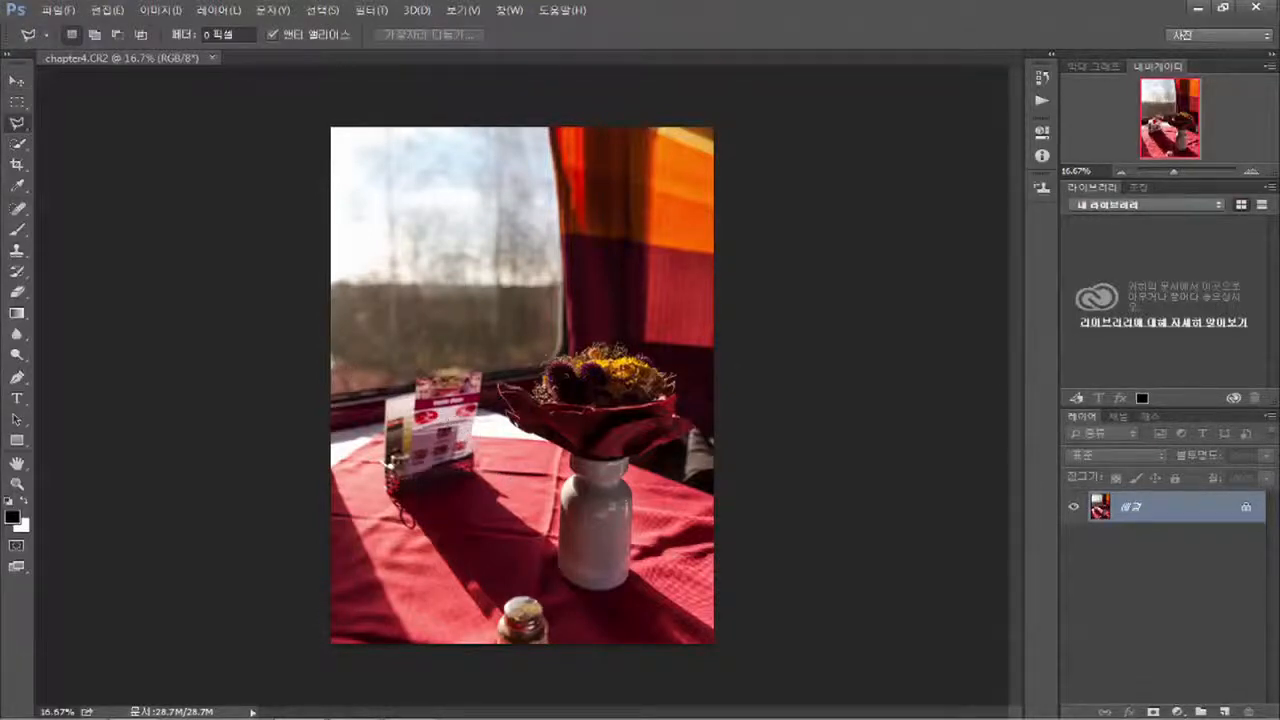
key(m)
drag(371, 356, 490, 530)
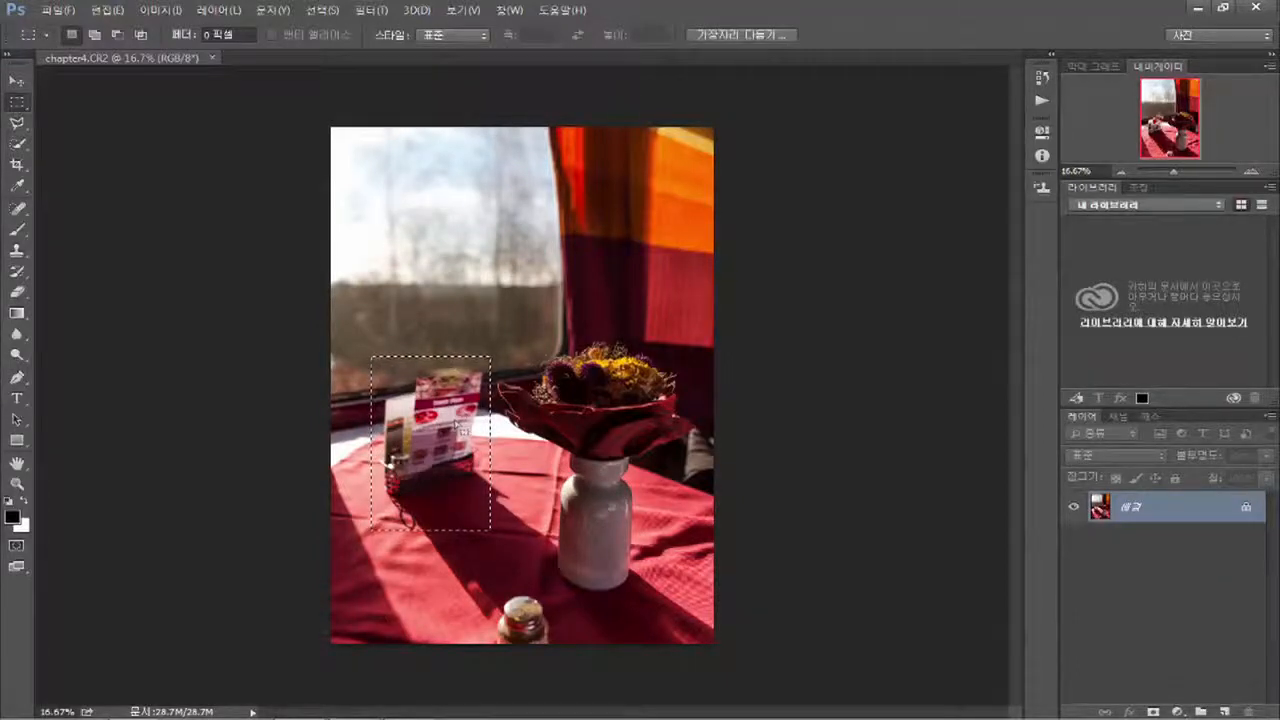
key(ctrl+j)
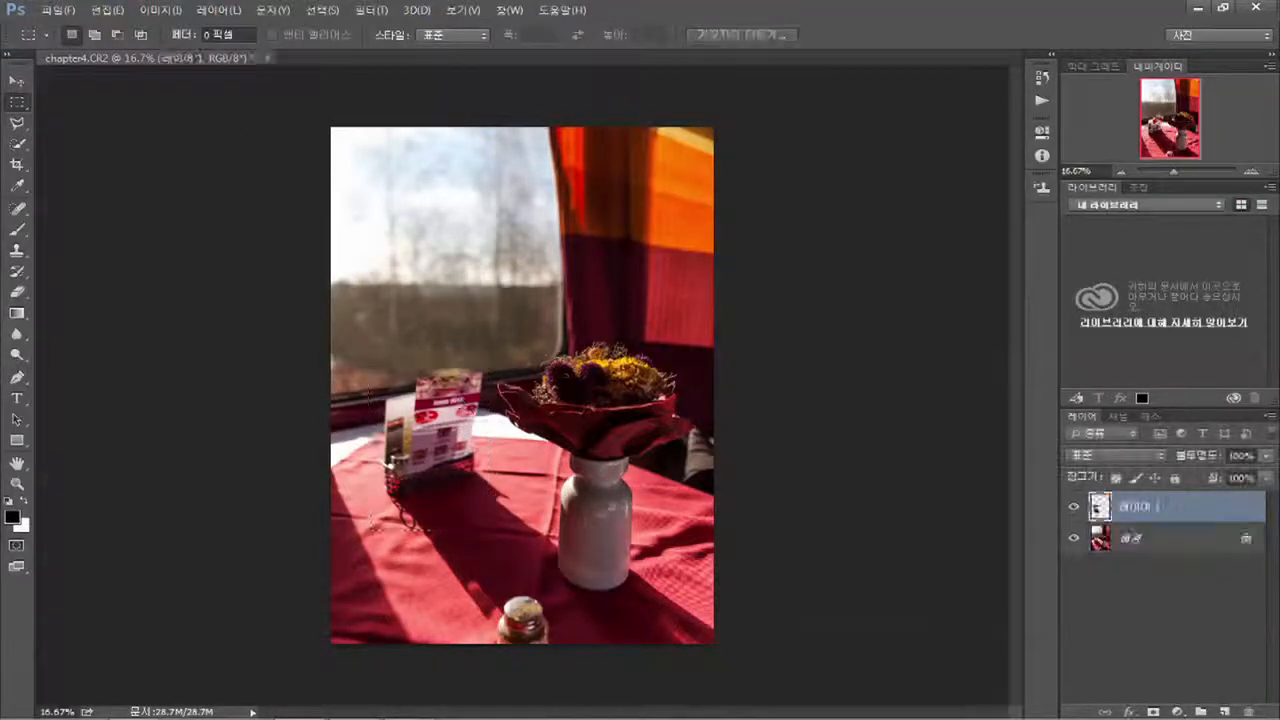
Step: Move the copied menu stand up over the window with the Move tool and delete its layer
key(v)
drag(440, 375, 546, 192)
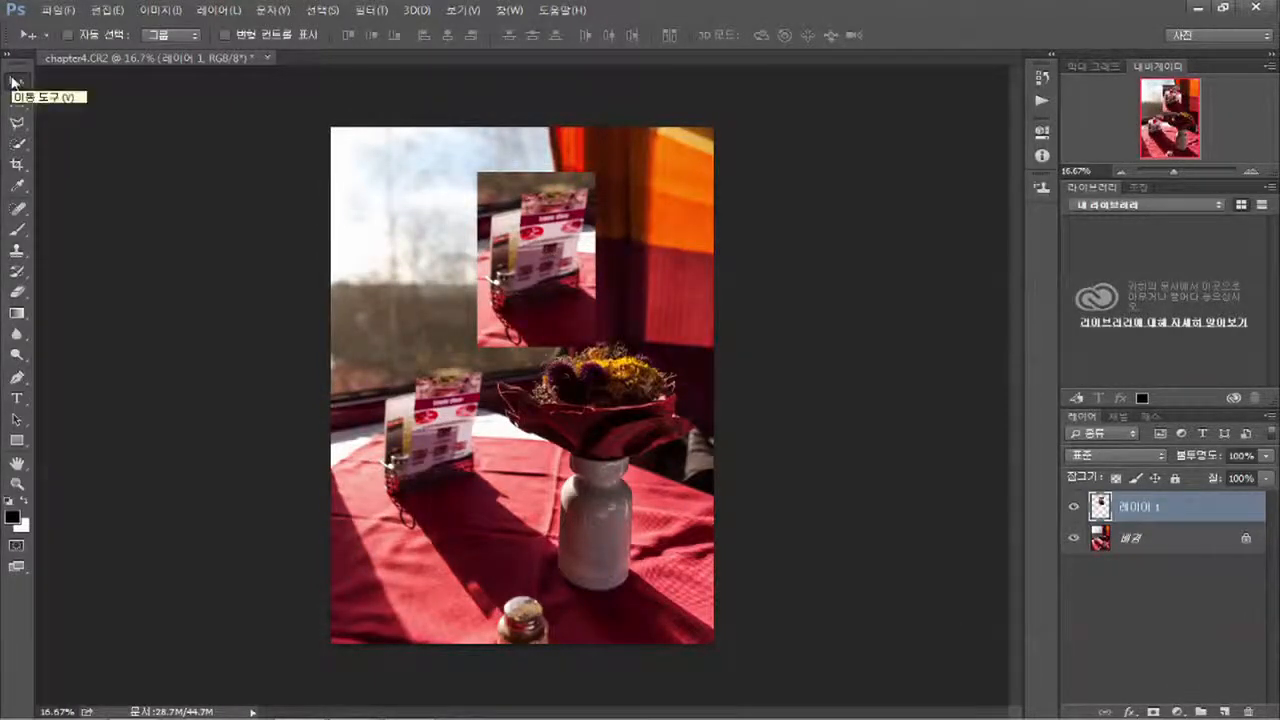
drag(554, 270, 440, 268)
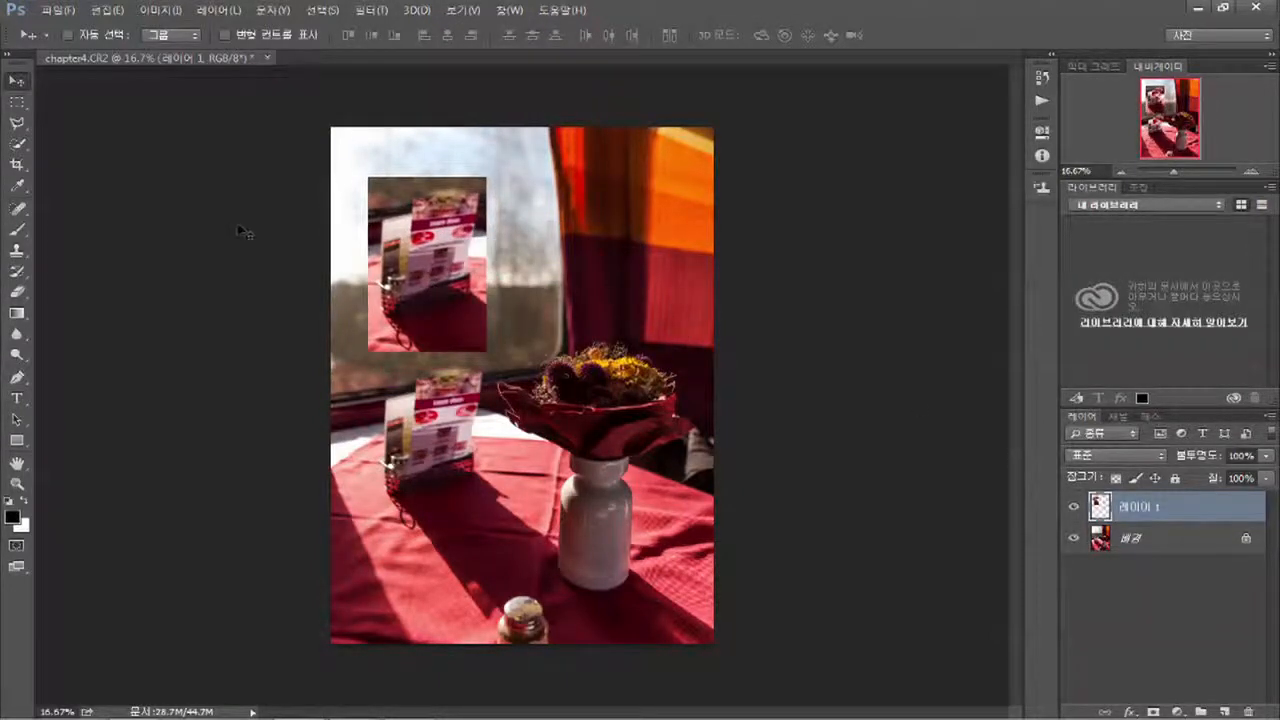
drag(1214, 512, 1246, 708)
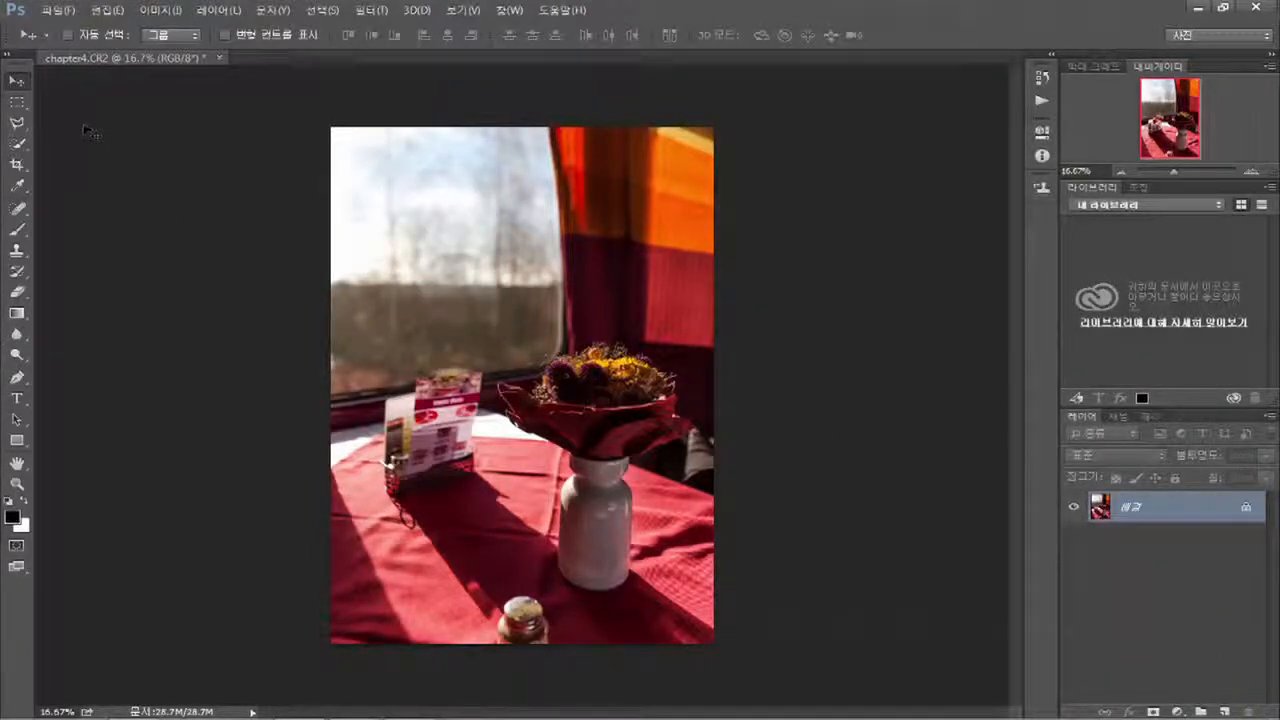
Step: Draw a rectangular marquee selection around the menu stand, the bouquet and the vase
click(18, 104)
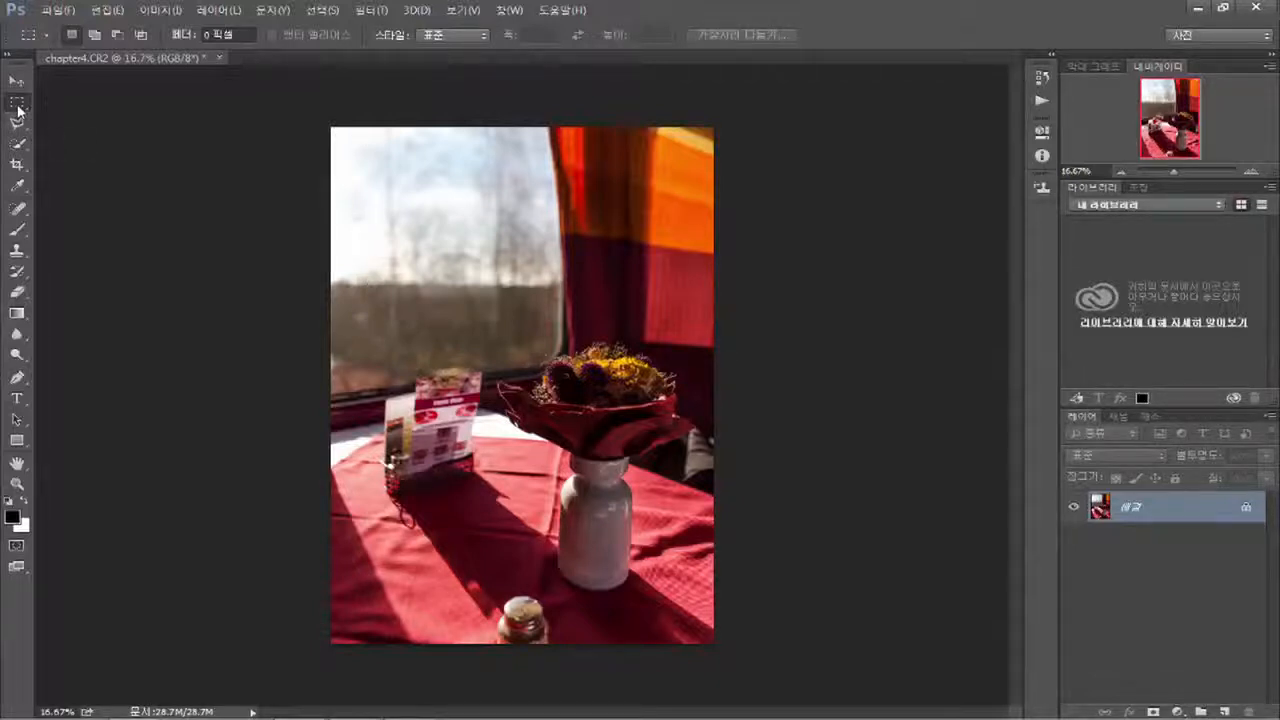
drag(359, 340, 704, 599)
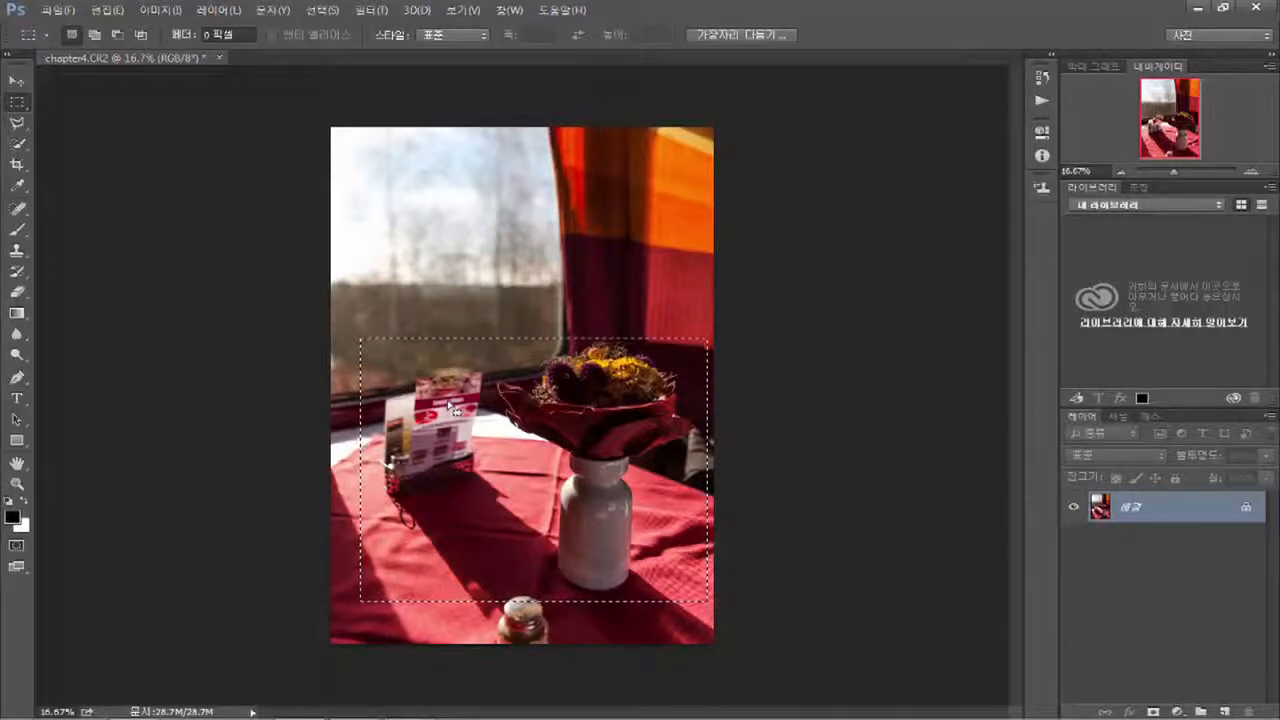
click(116, 12)
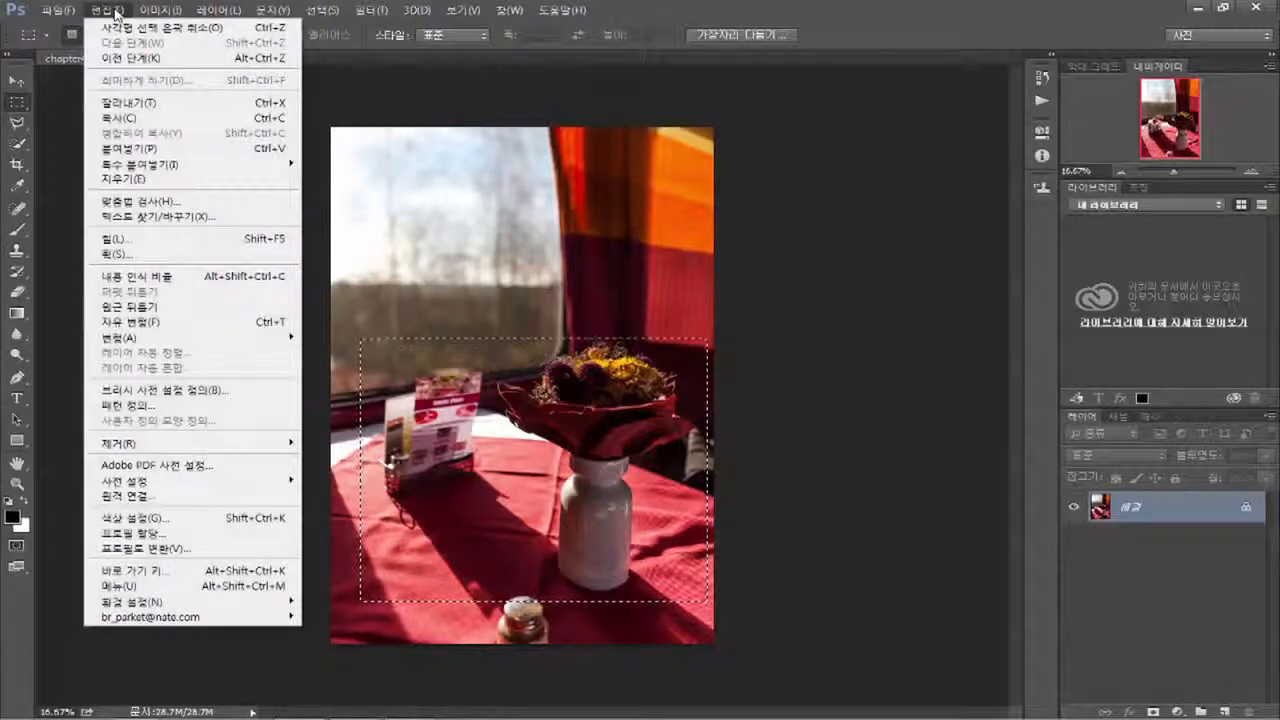
mouse_move(153, 10)
click(108, 17)
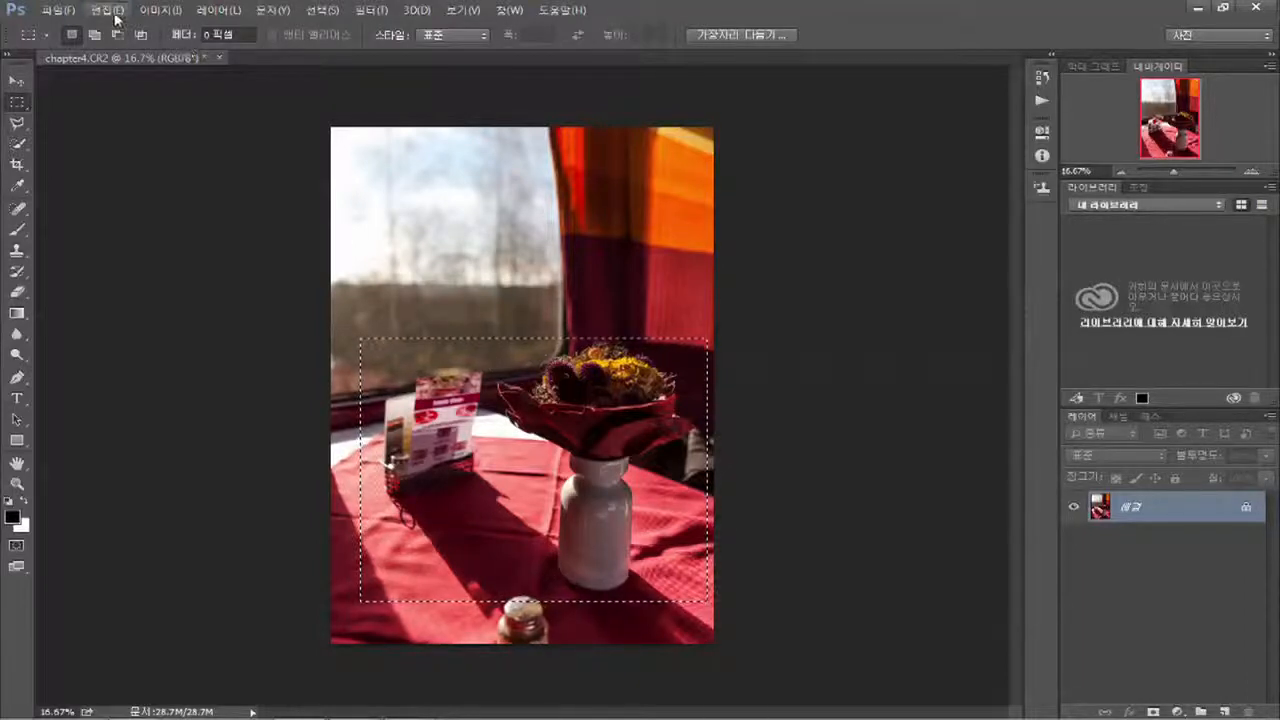
Step: Copy the selected table area, paste it as a new layer and keep that layer selected
click(115, 15)
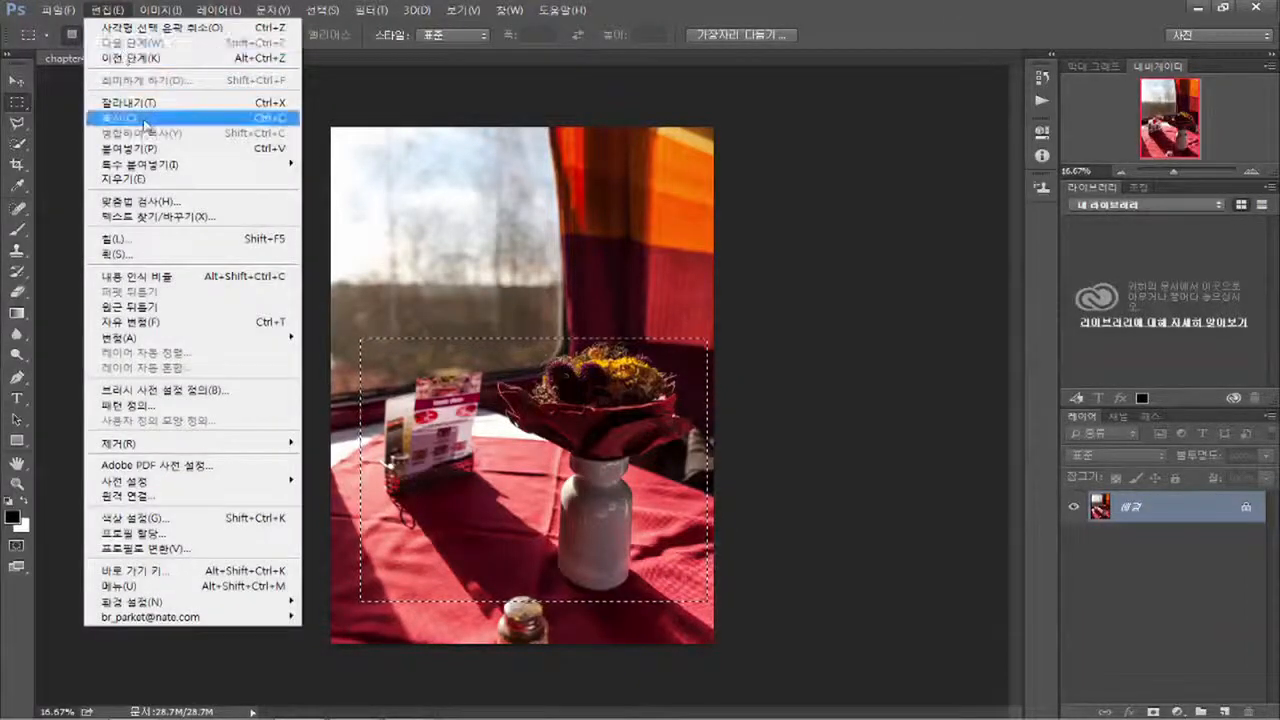
click(146, 120)
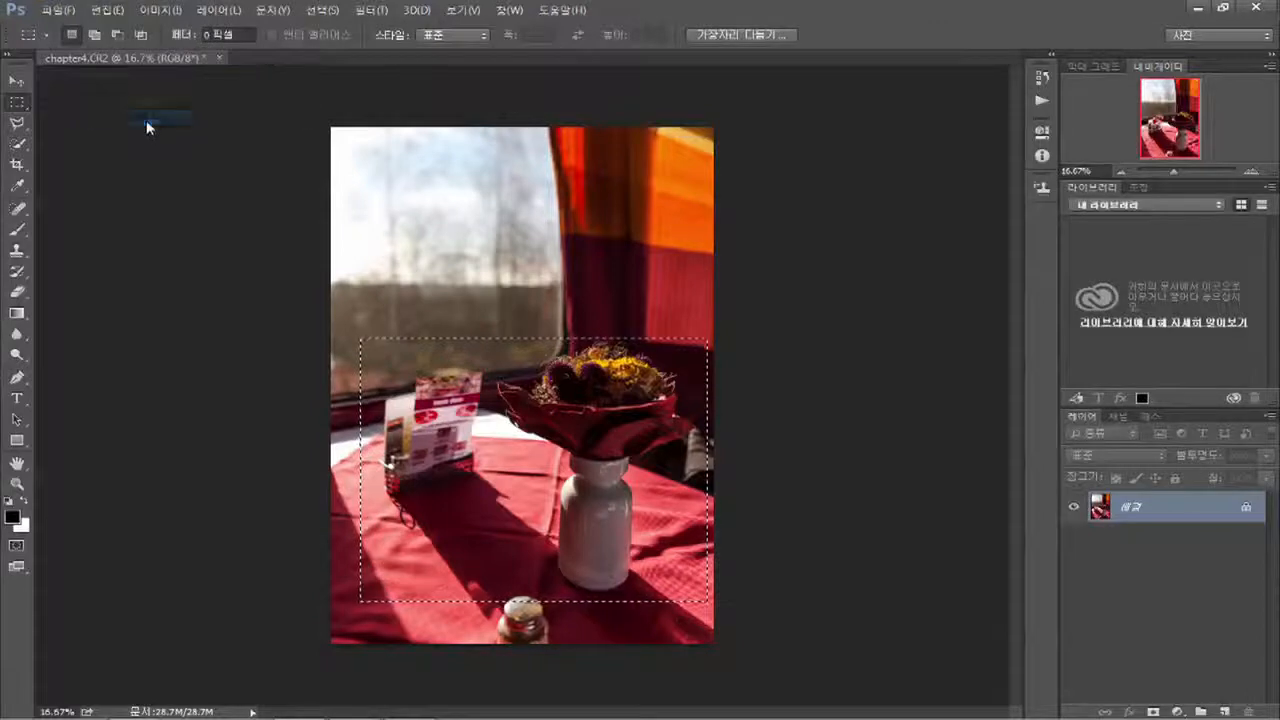
click(110, 12)
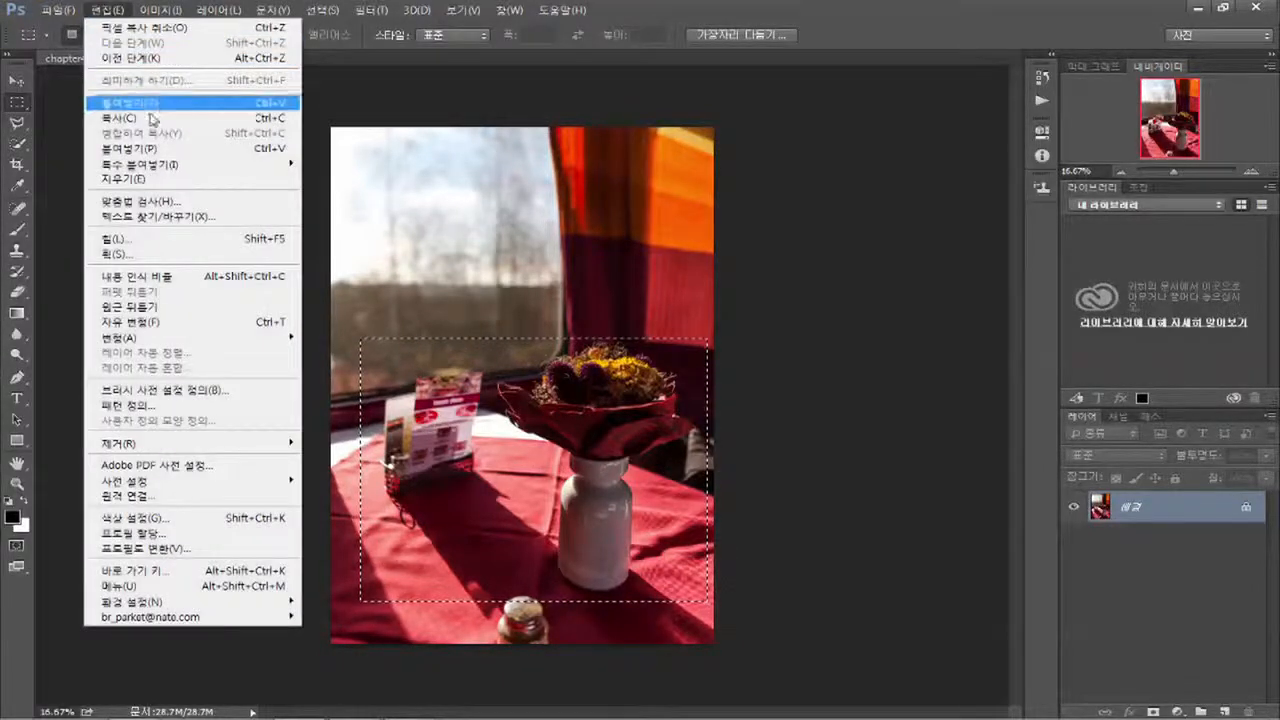
click(158, 149)
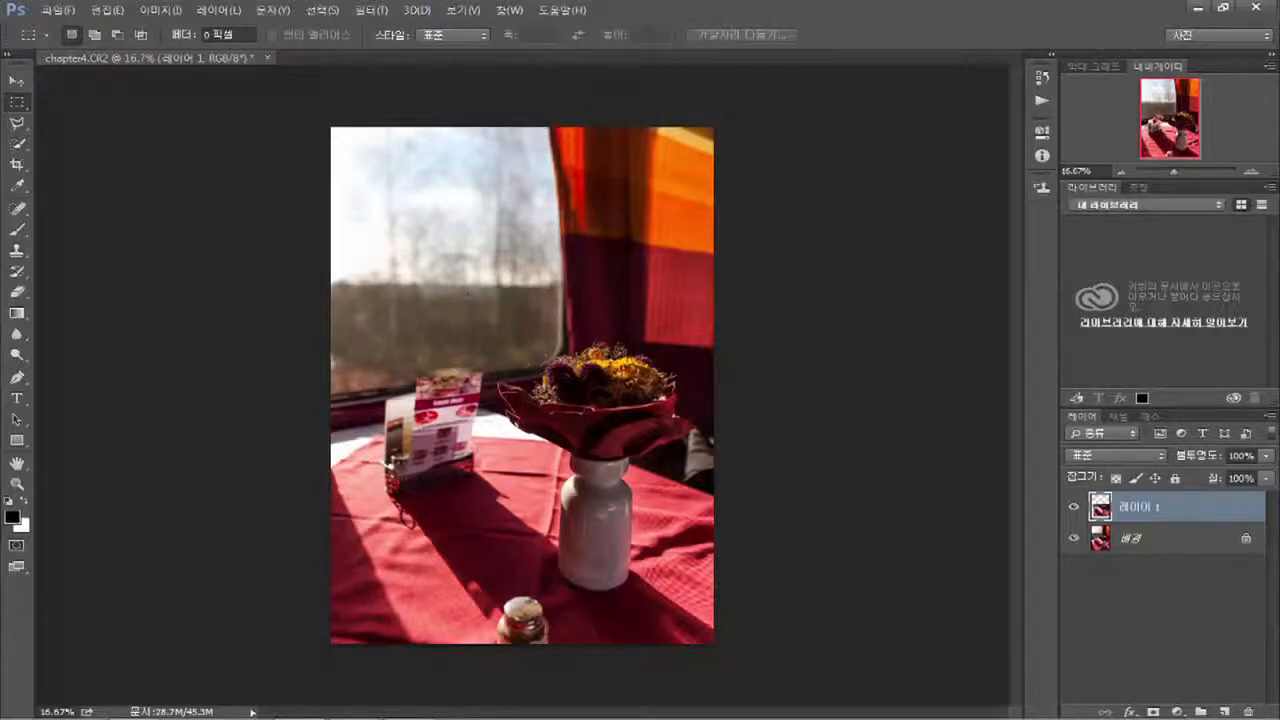
click(107, 10)
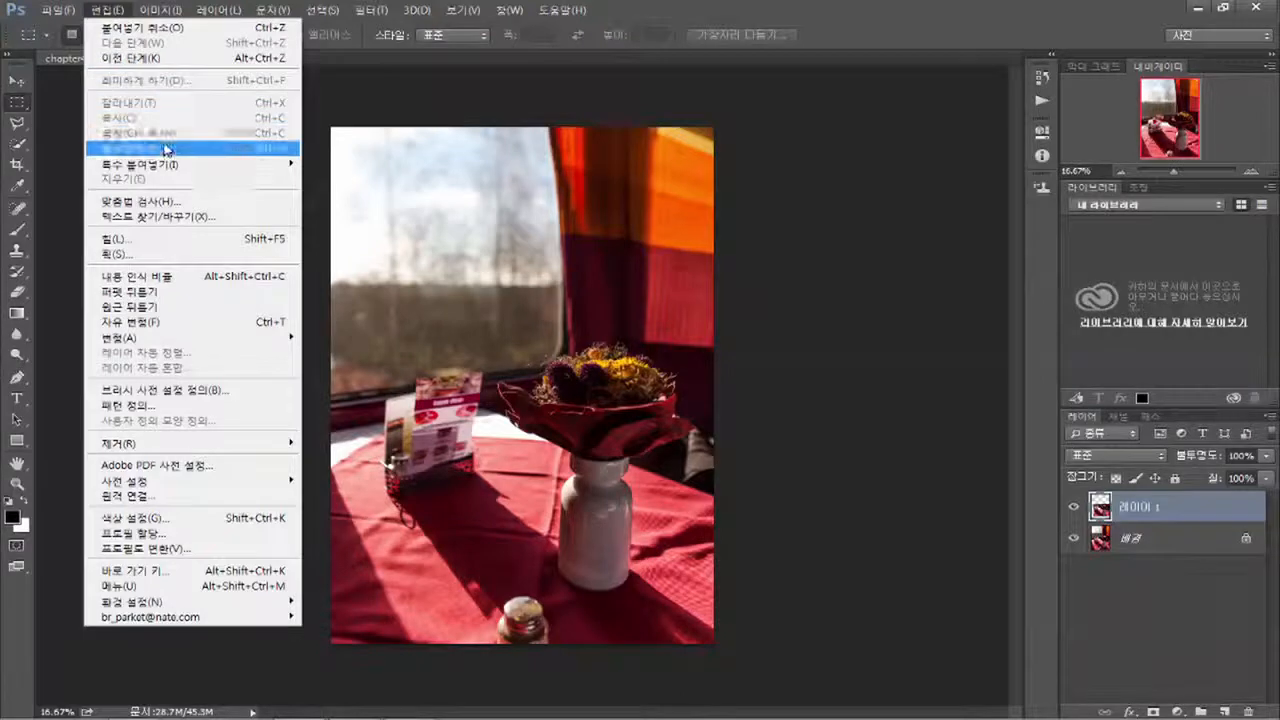
click(1156, 510)
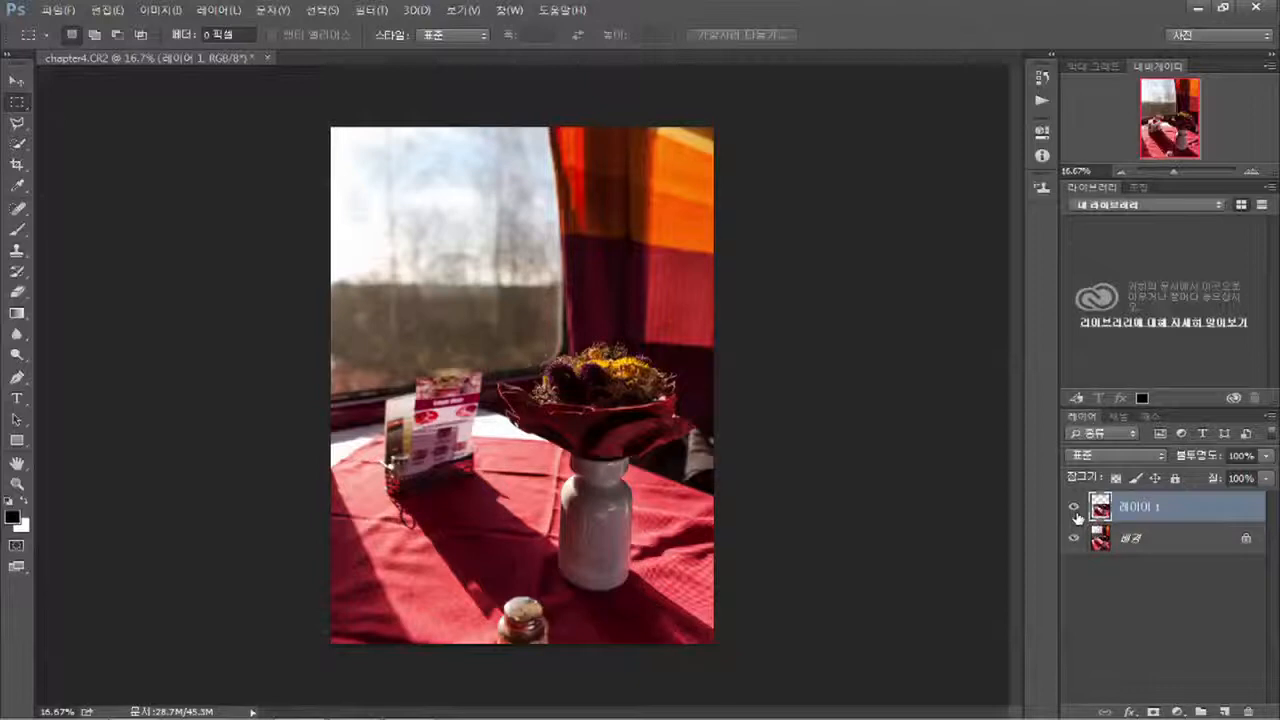
Step: Move the pasted table area up over the window with the Move tool and delete its layer
click(18, 81)
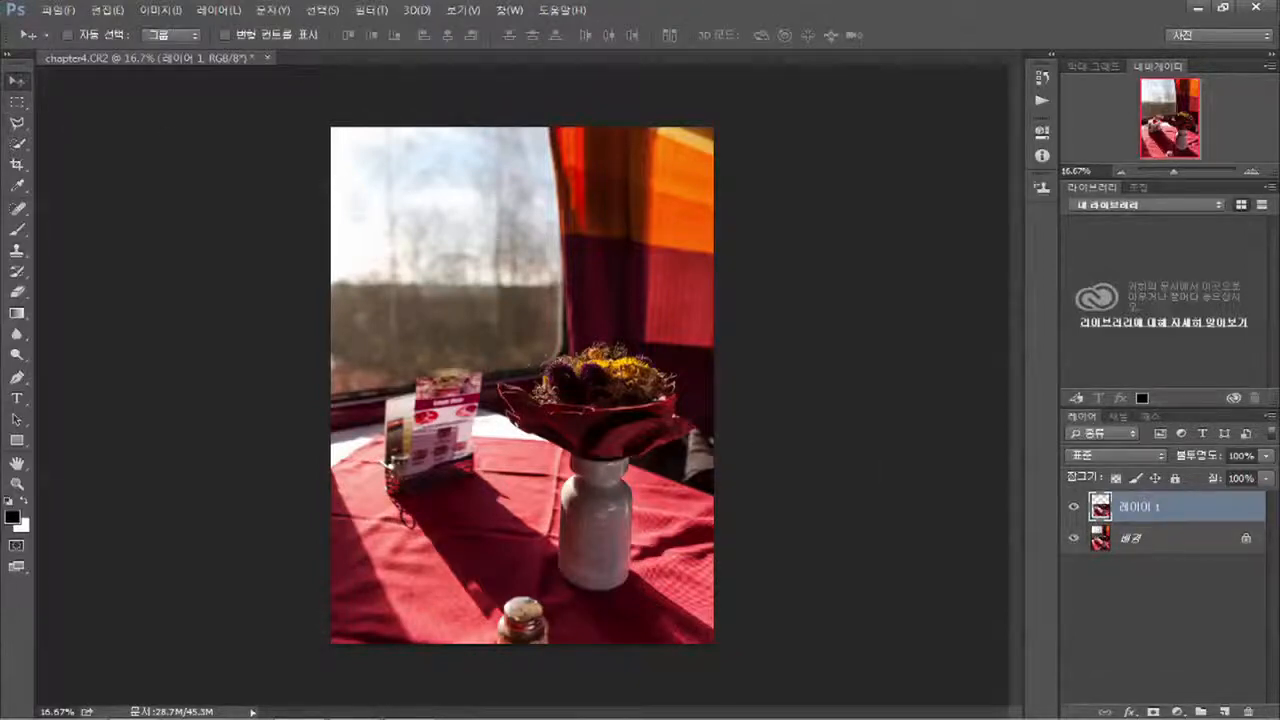
drag(620, 470, 625, 280)
drag(674, 374, 628, 410)
drag(615, 414, 608, 331)
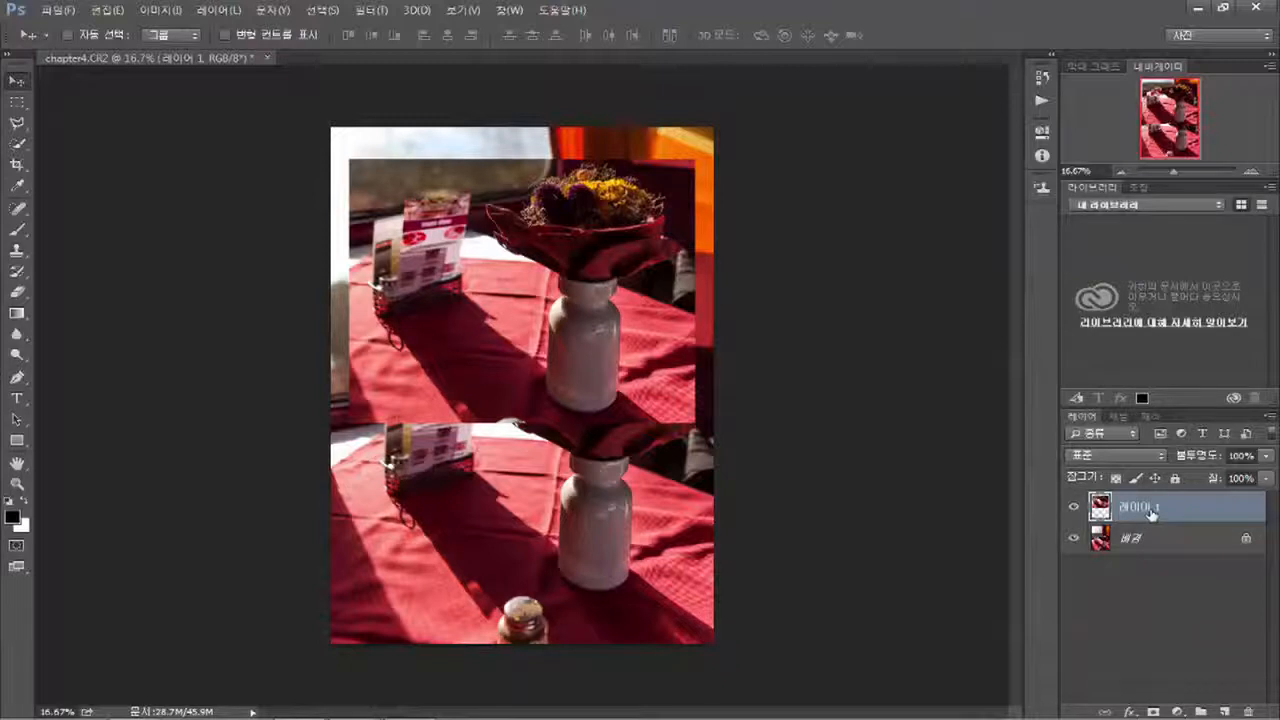
drag(1150, 510, 1248, 711)
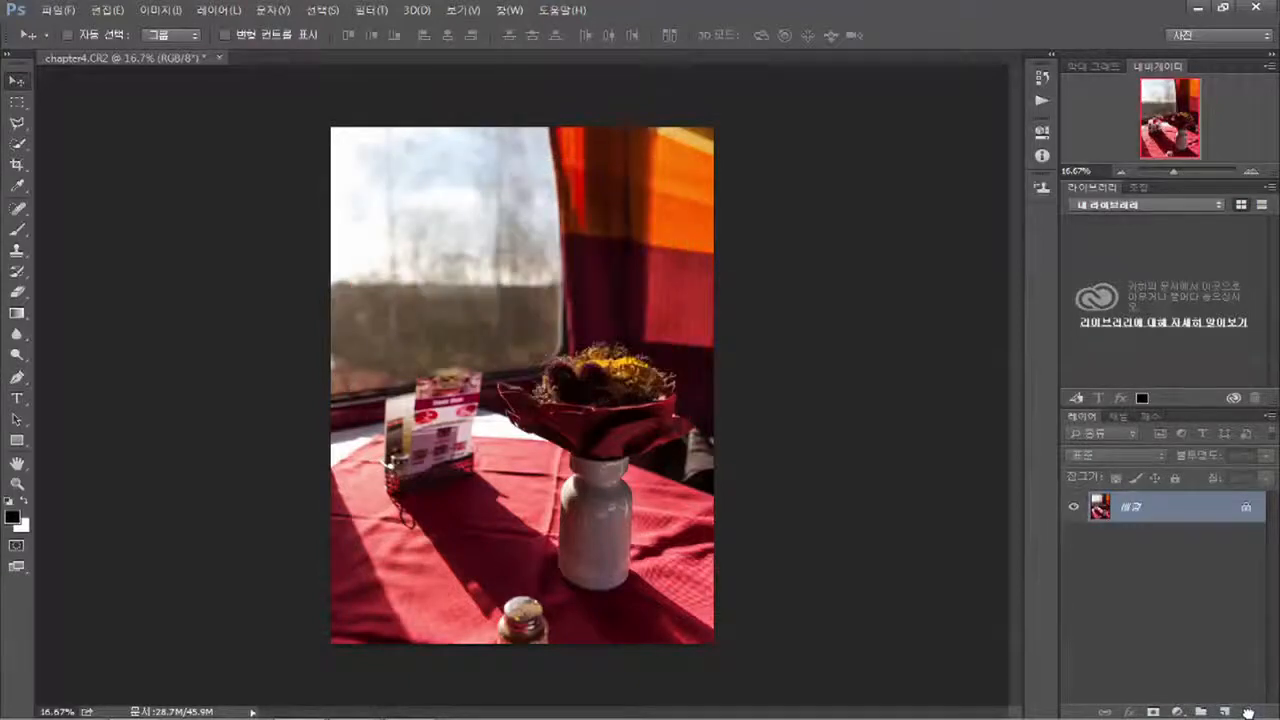
Step: Draw an elliptical marquee selection over the window, shift it down around the menu stand and deselect it
click(20, 106)
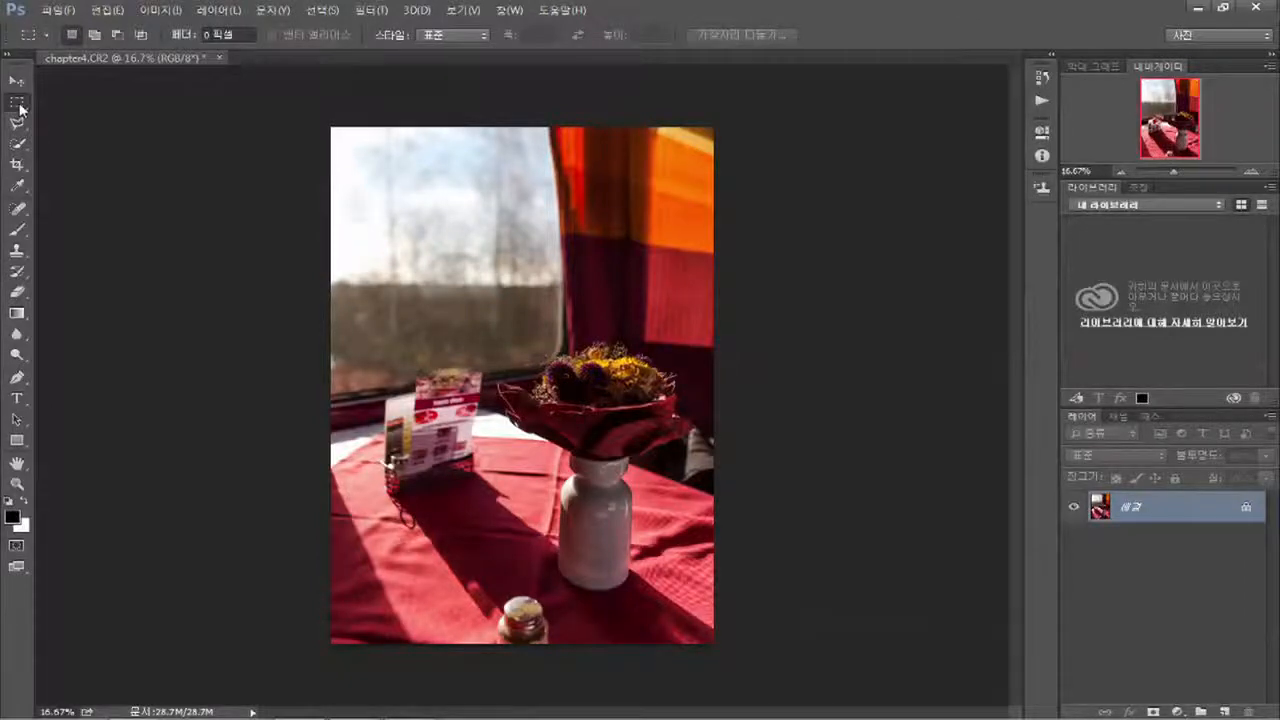
right_click(20, 106)
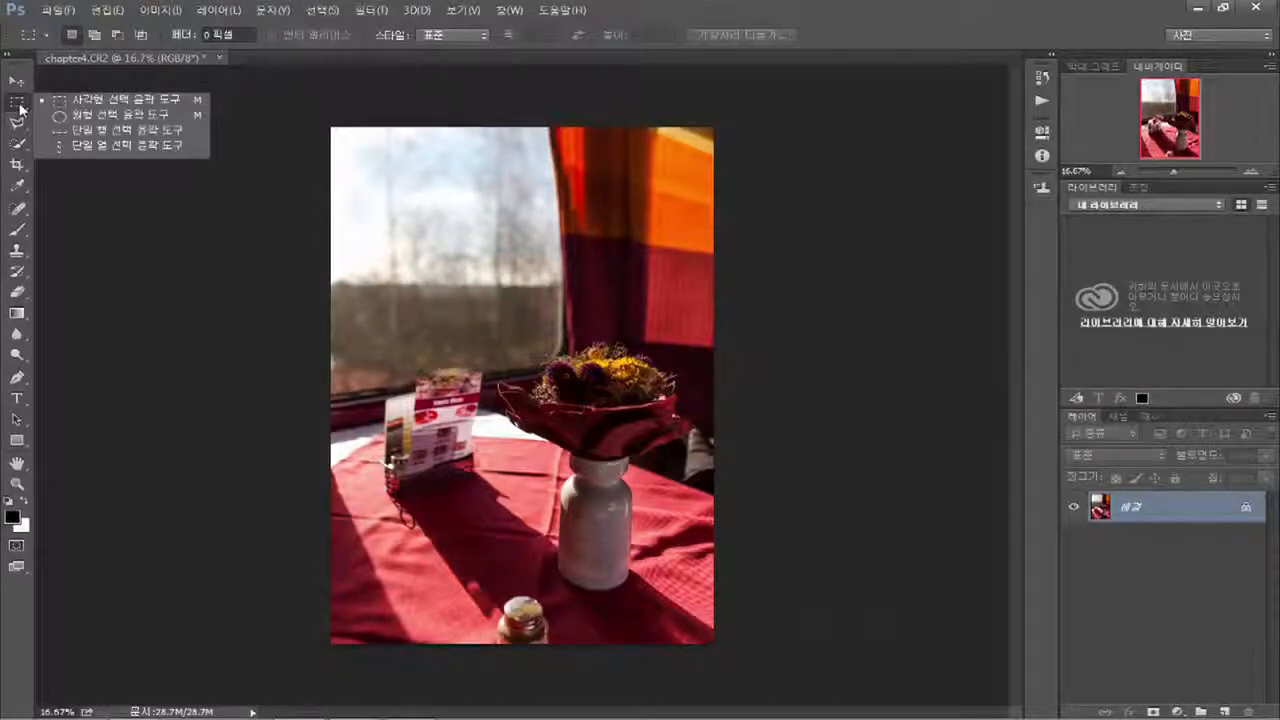
click(96, 124)
drag(349, 197, 550, 385)
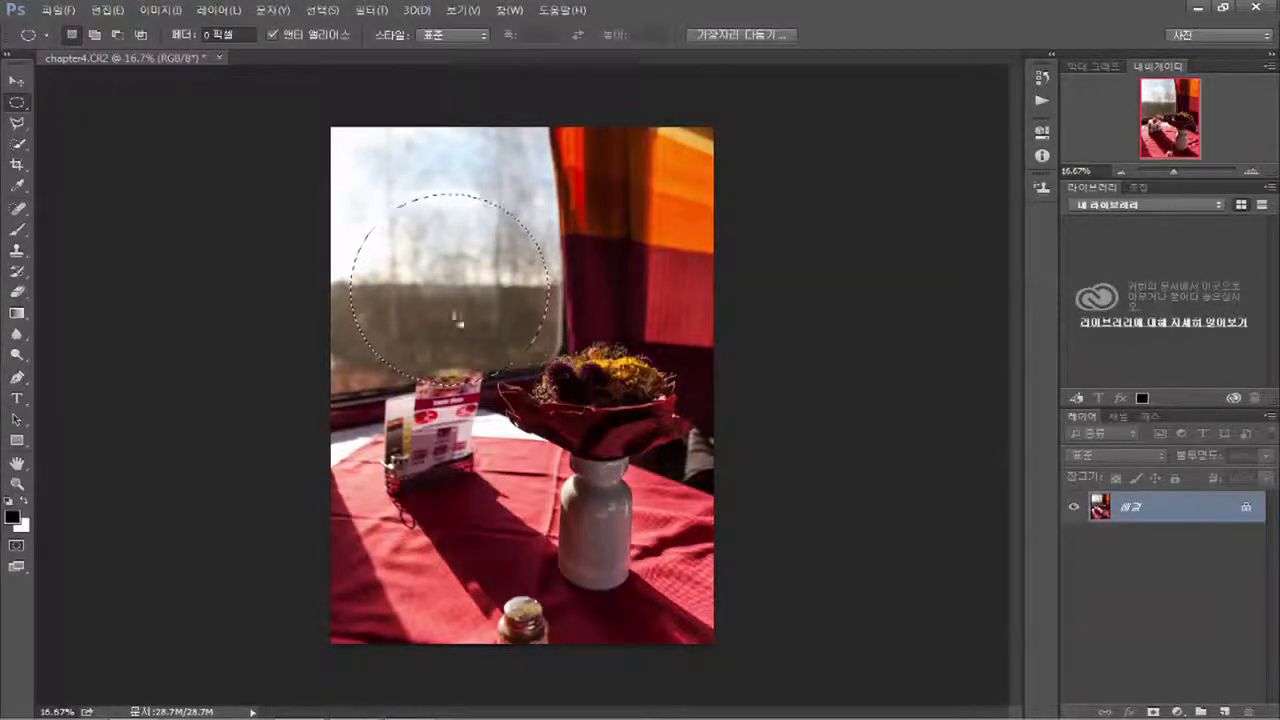
drag(457, 300, 440, 428)
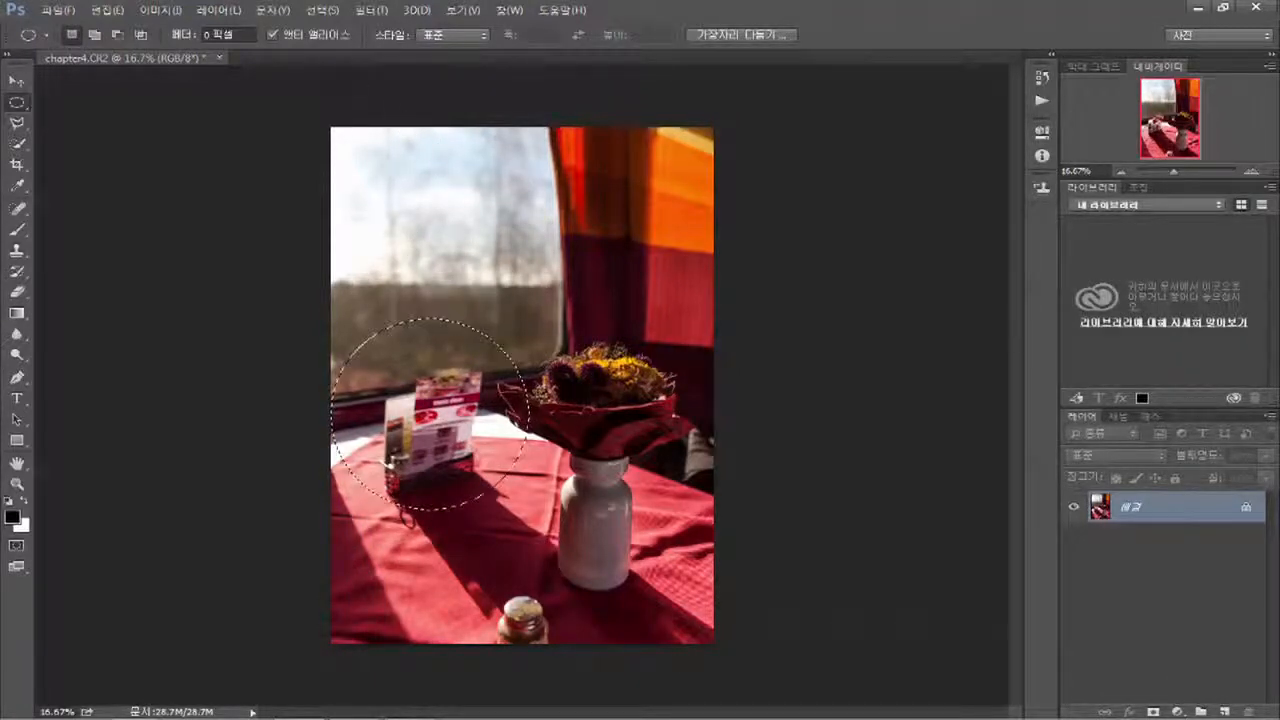
click(326, 12)
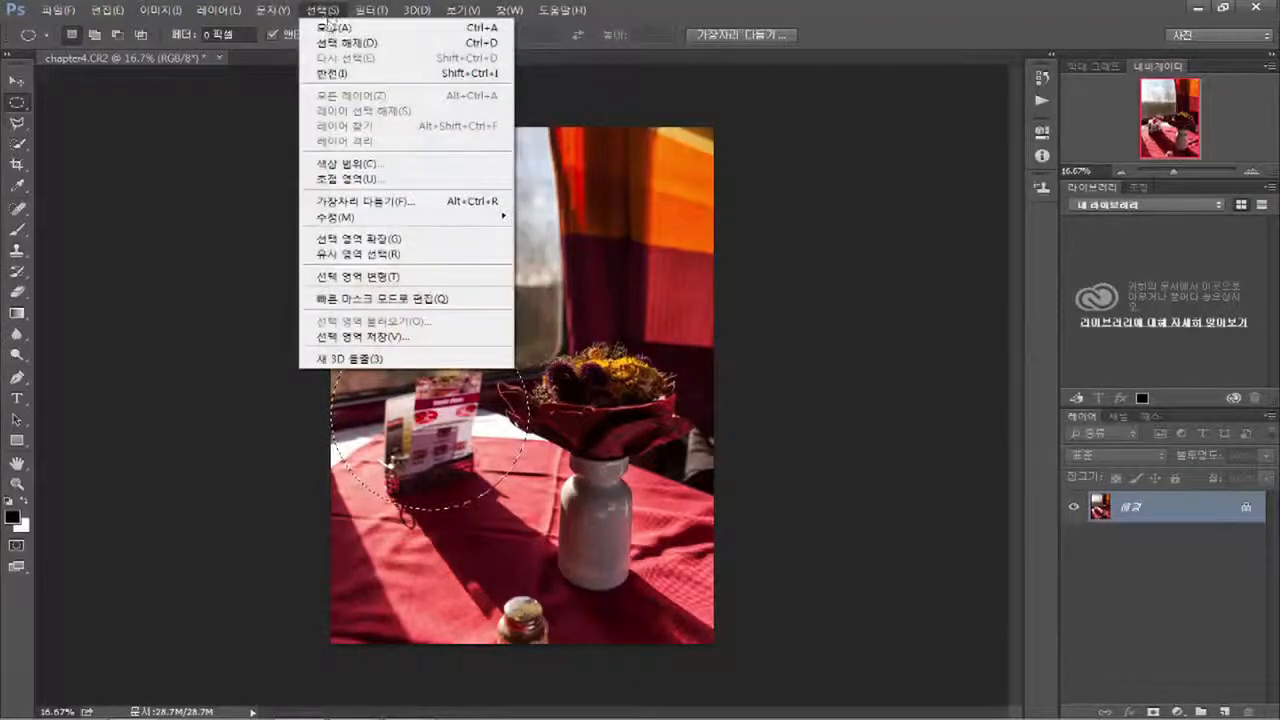
click(340, 43)
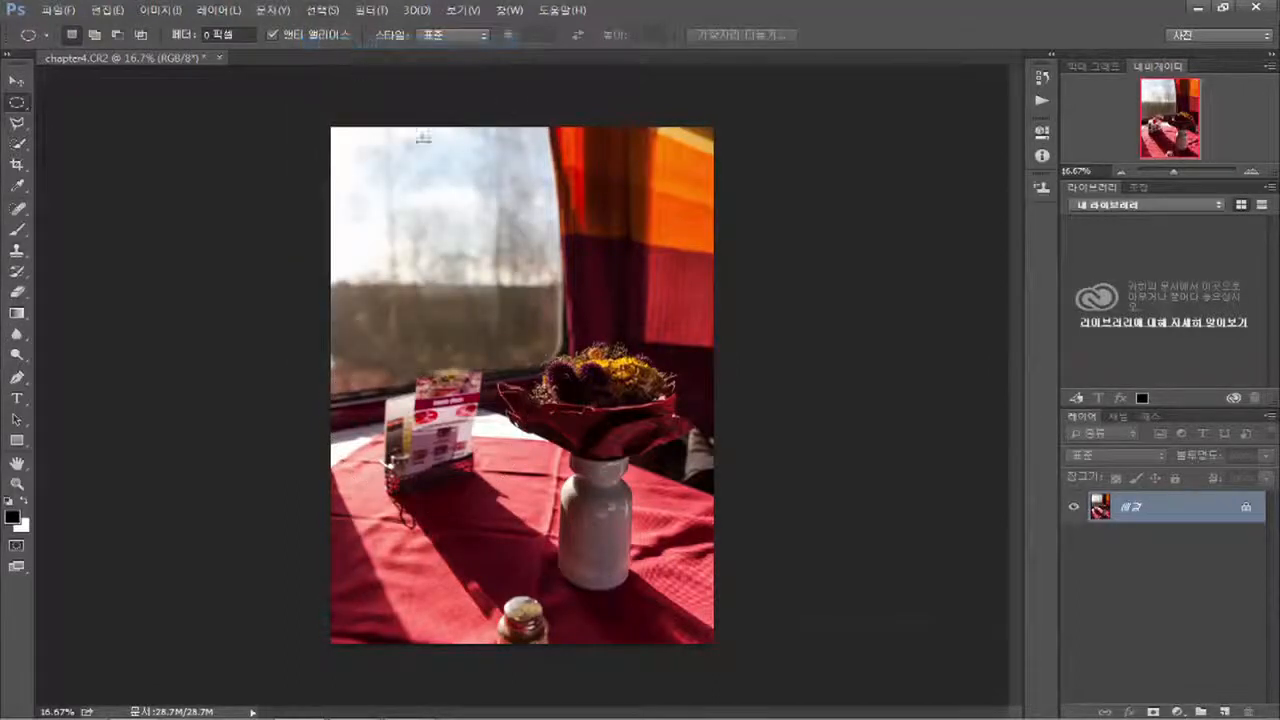
Step: Trace a freehand selection around the bouquet and vase with the Lasso tool and deselect it
click(20, 127)
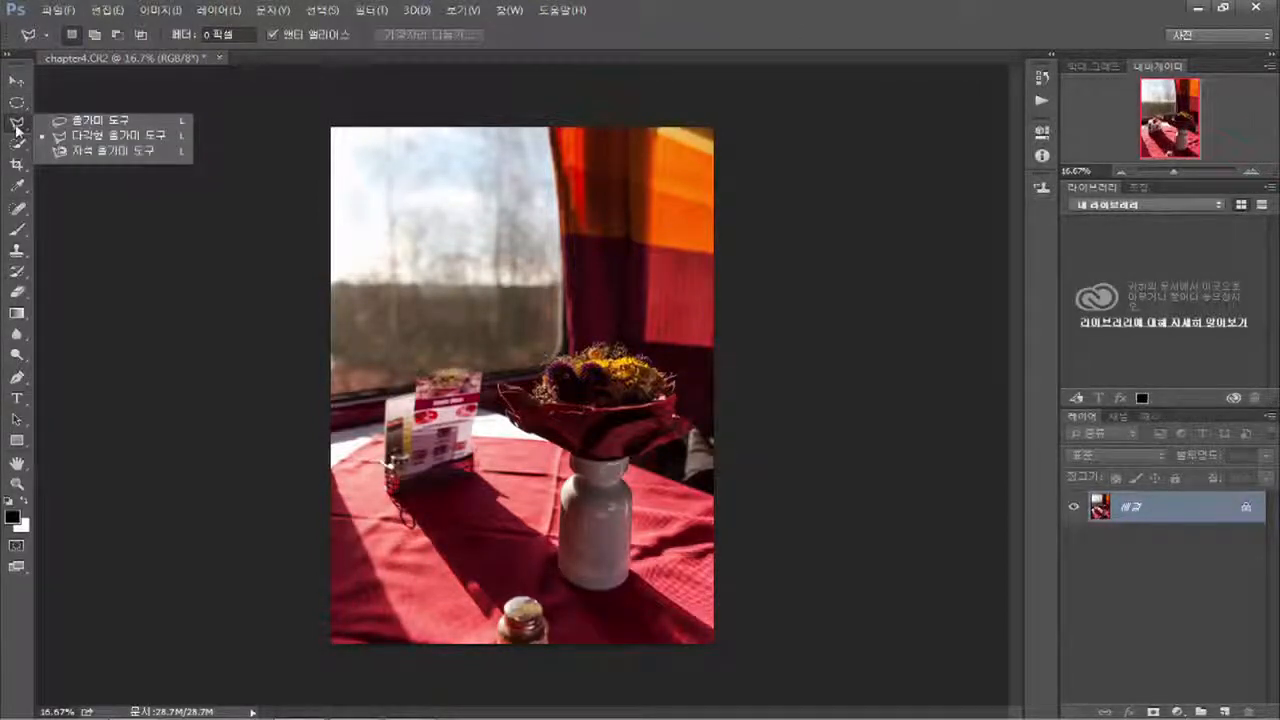
click(100, 120)
click(18, 127)
click(68, 127)
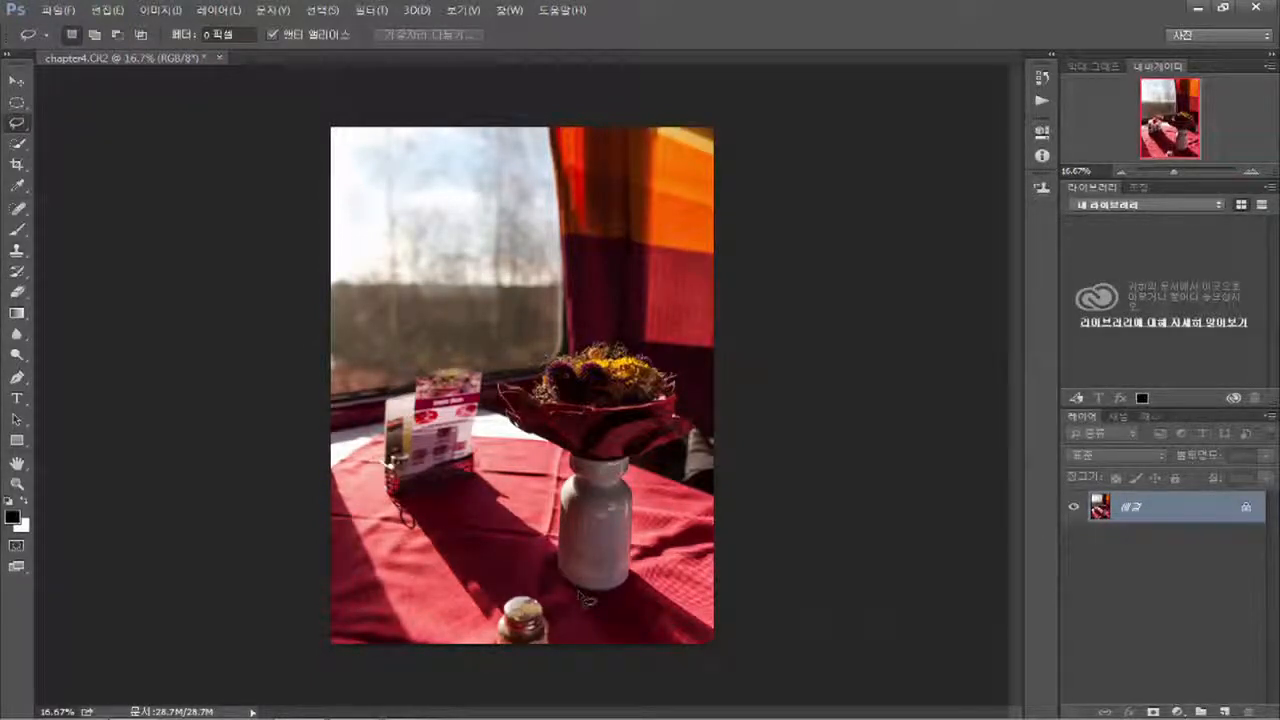
mouse_move(578, 597)
mouse_down()
mouse_move(563, 460)
mouse_move(510, 428)
mouse_move(497, 384)
mouse_move(548, 341)
mouse_move(638, 338)
mouse_move(692, 382)
mouse_move(699, 442)
mouse_move(682, 453)
mouse_move(696, 426)
mouse_move(640, 466)
mouse_move(643, 583)
mouse_move(628, 603)
mouse_move(580, 598)
mouse_up()
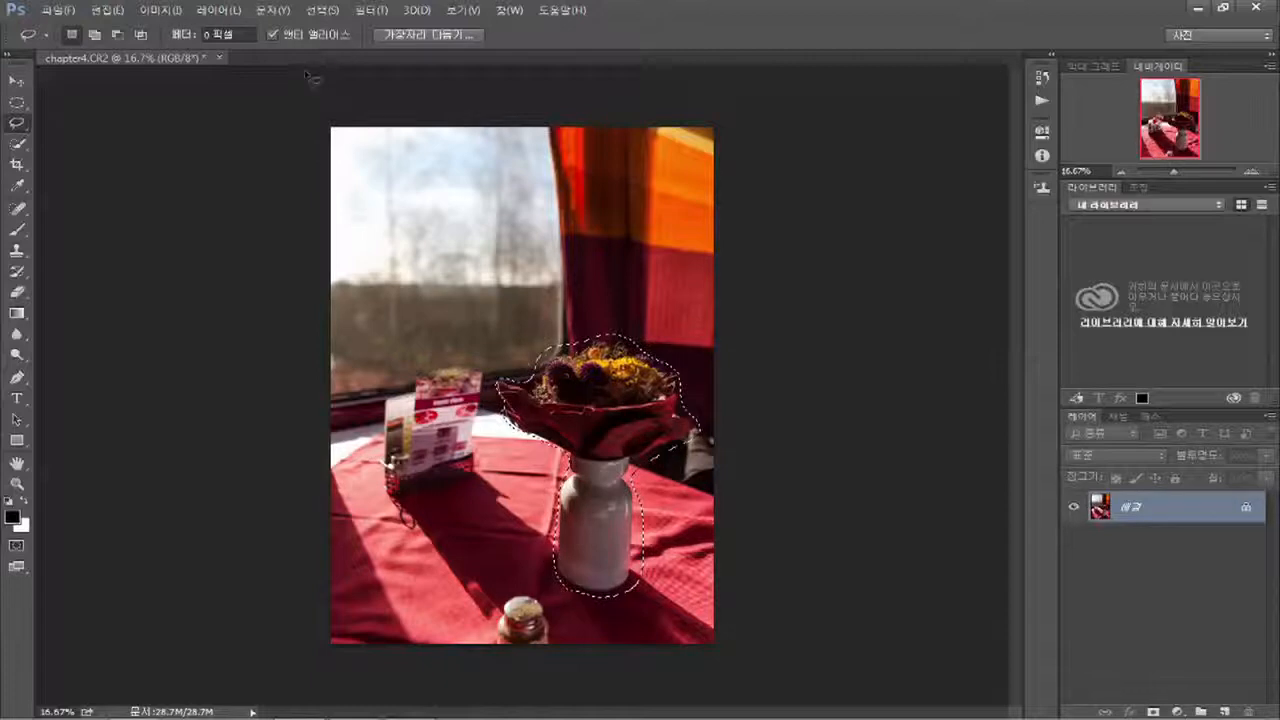
click(322, 10)
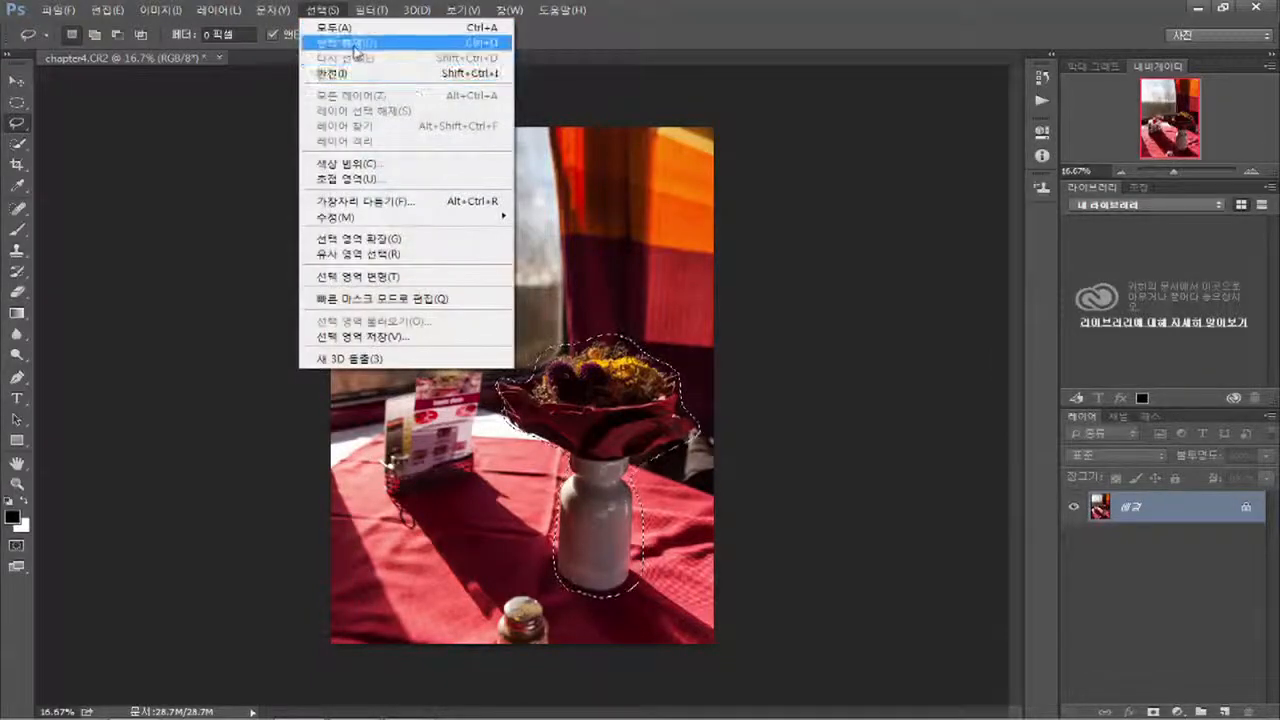
click(356, 45)
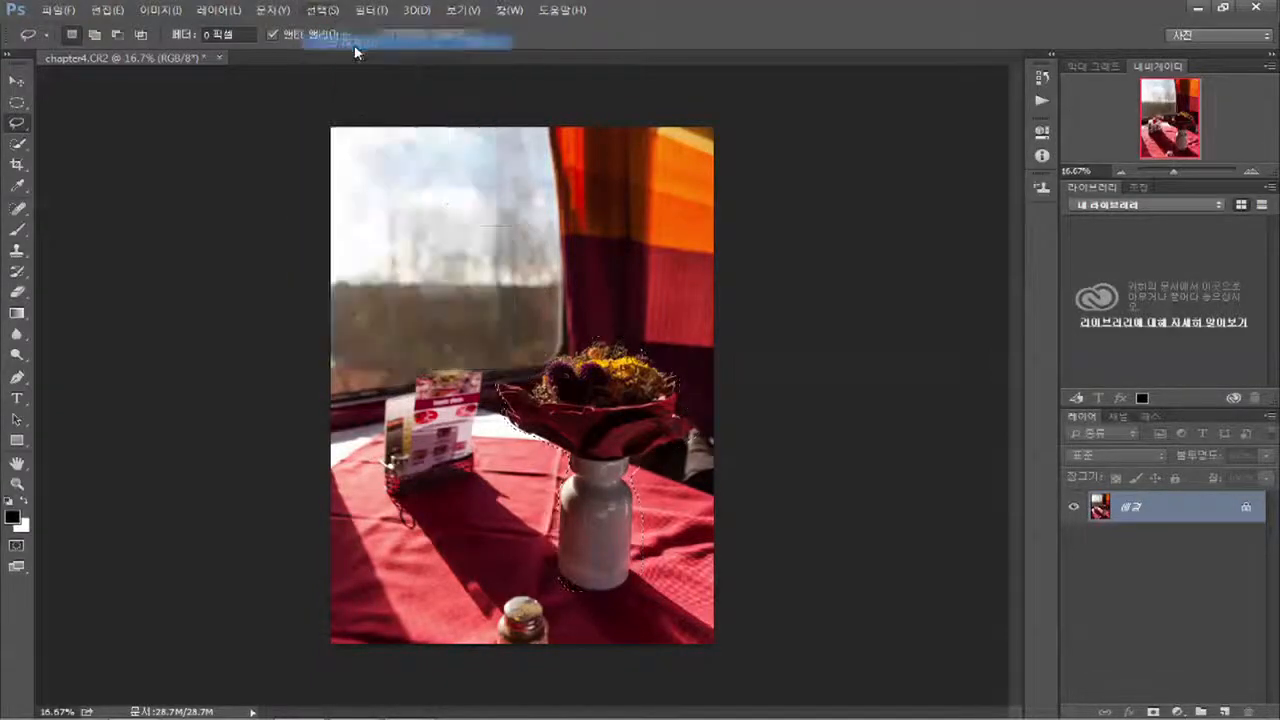
Step: Trace a closed selection along the outline of the bouquet and vase with the Polygonal Lasso tool
right_click(22, 126)
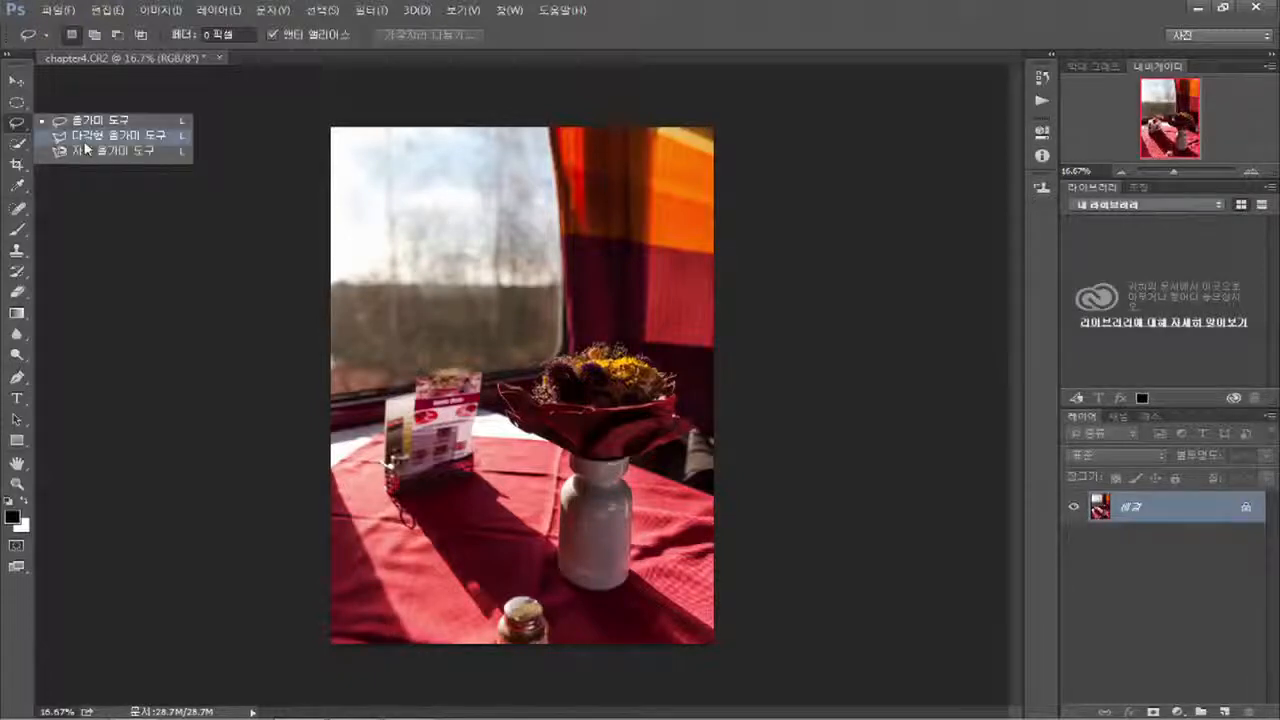
click(110, 135)
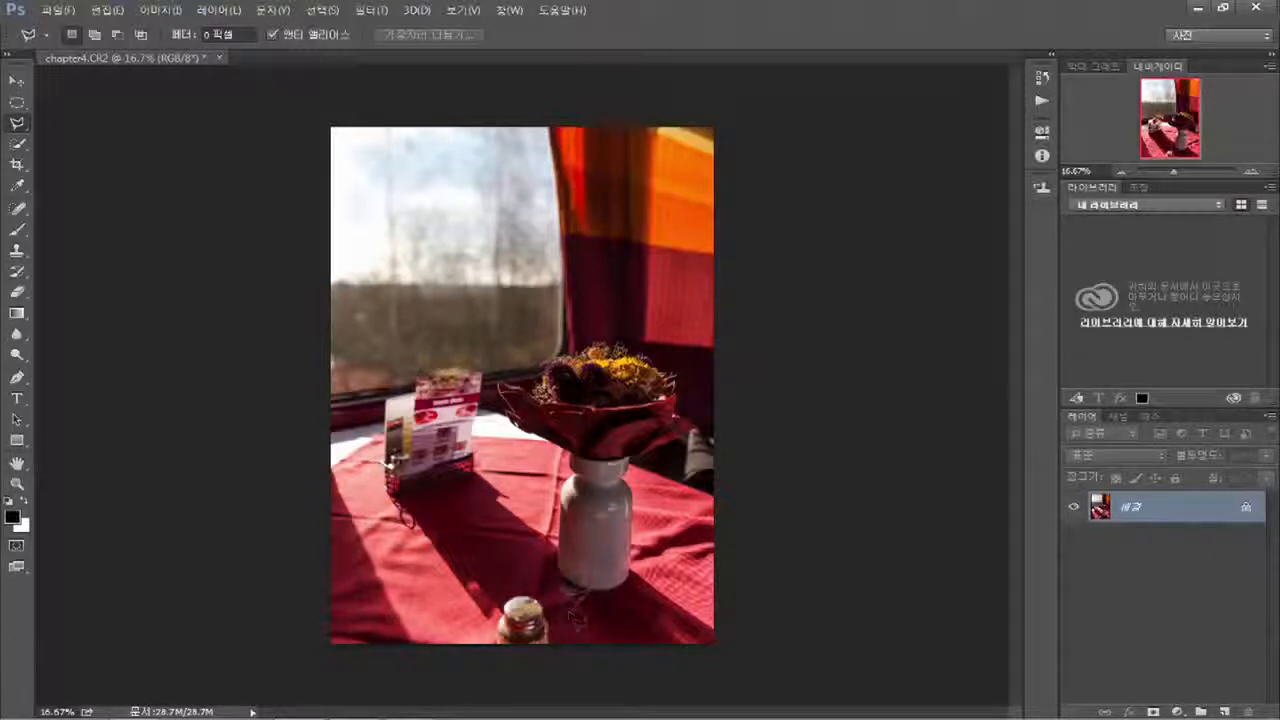
click(589, 590)
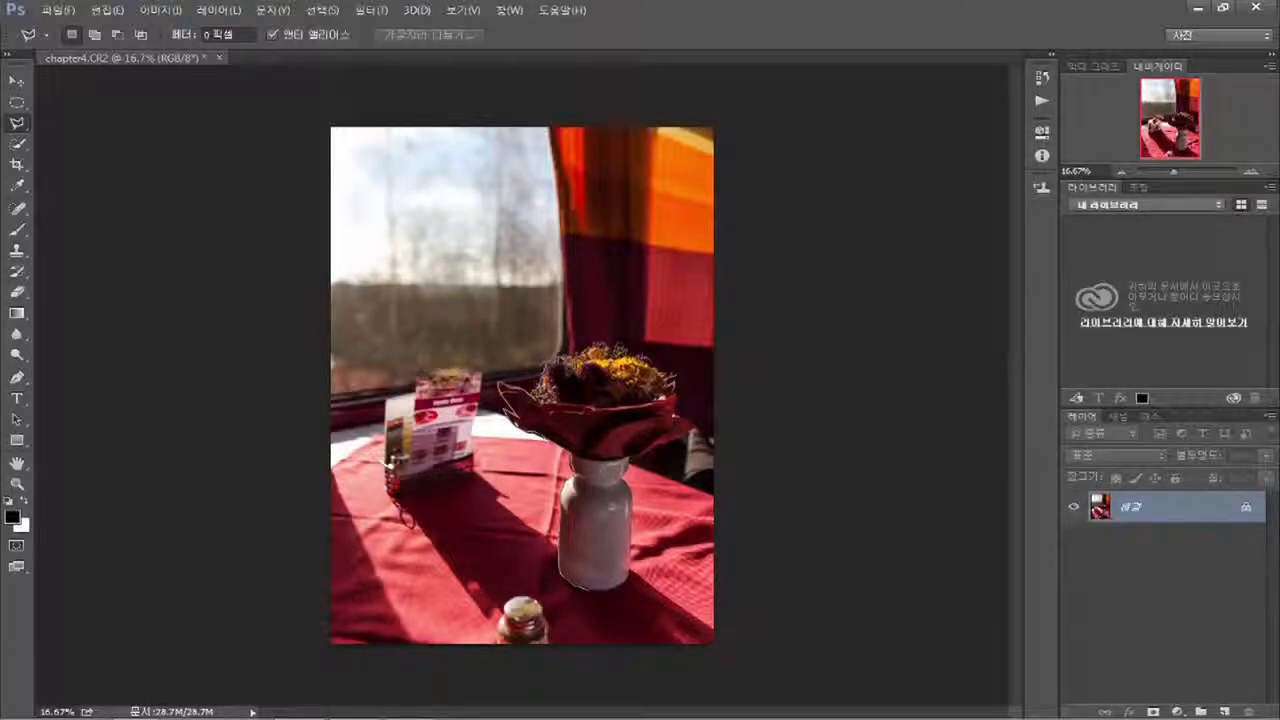
click(592, 345)
click(625, 347)
click(642, 357)
click(660, 371)
click(675, 377)
click(673, 390)
click(677, 412)
click(695, 428)
click(680, 438)
click(649, 456)
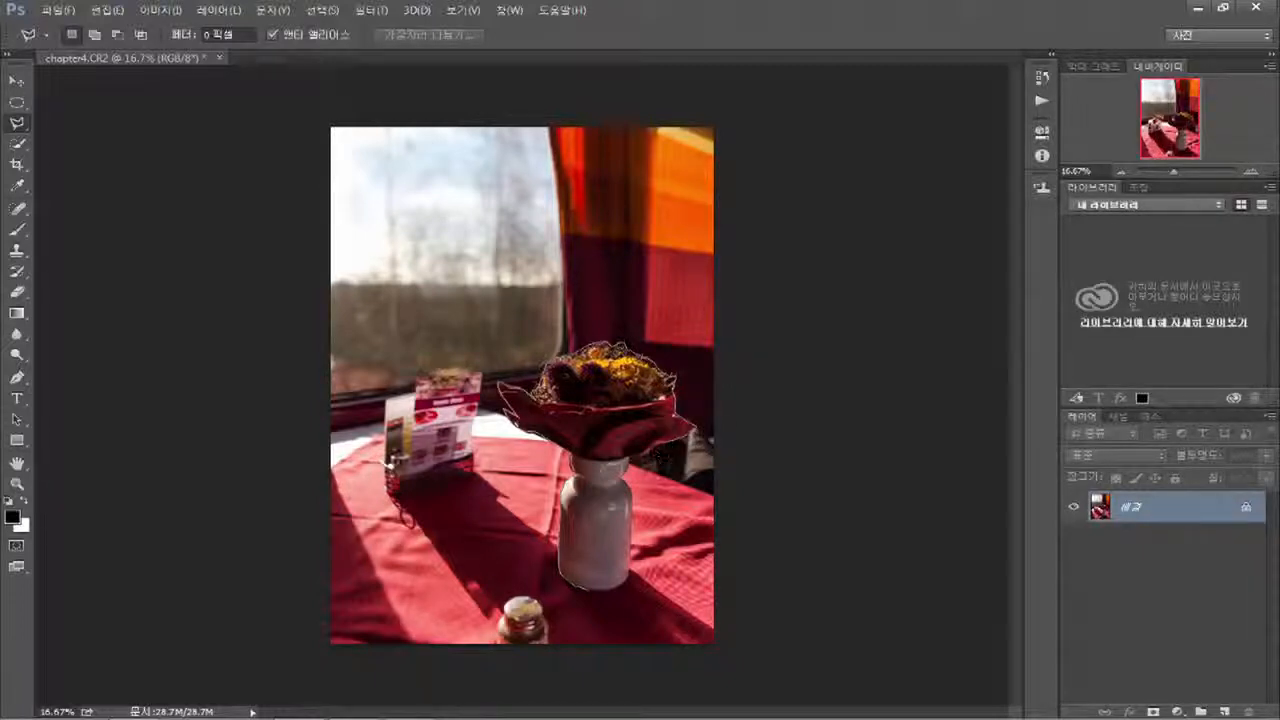
click(628, 460)
click(633, 502)
click(612, 592)
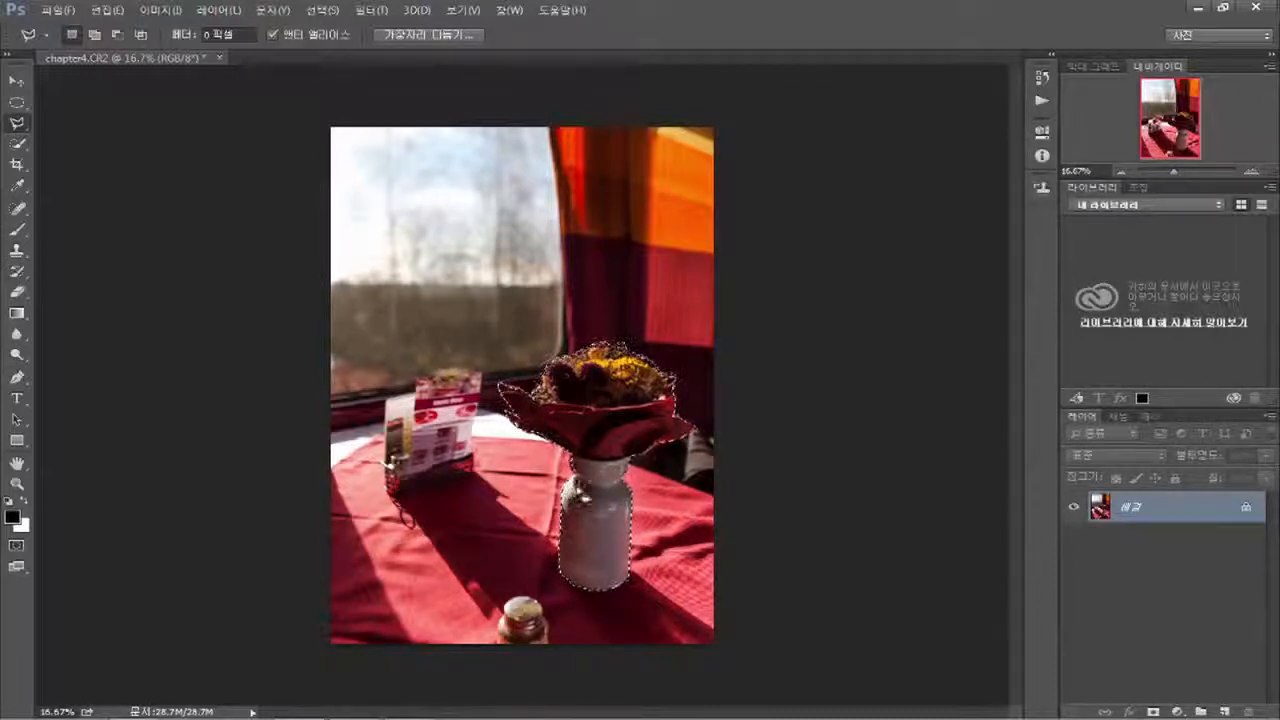
Step: Apply the Tiles filter to the selection with 10 tiles, 10% maximum offset and background color fill, and deselect the area
click(371, 10)
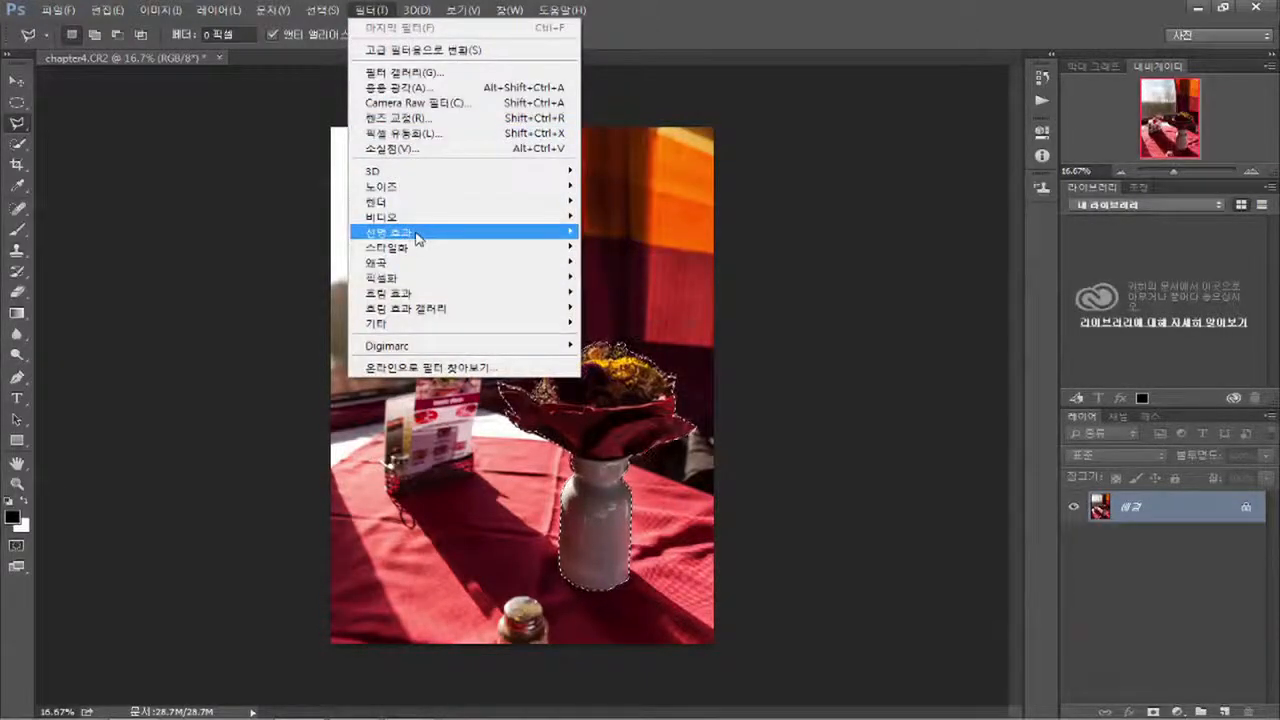
mouse_move(426, 279)
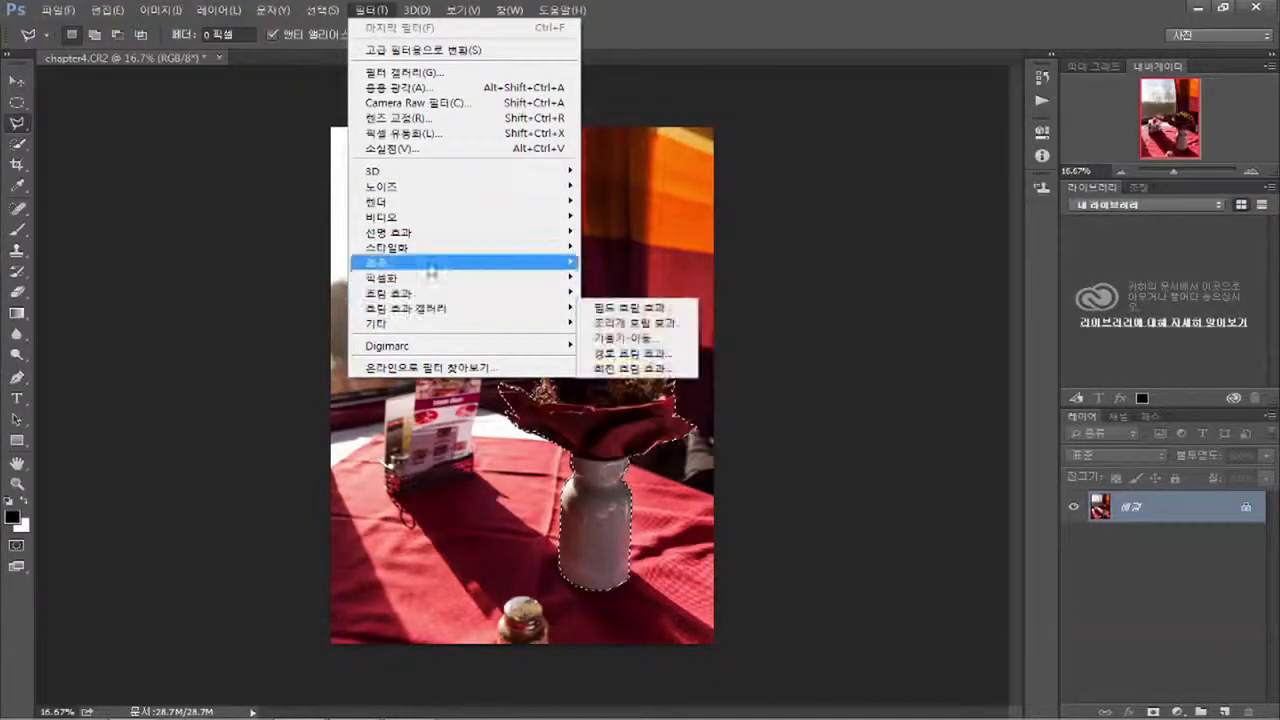
mouse_move(441, 219)
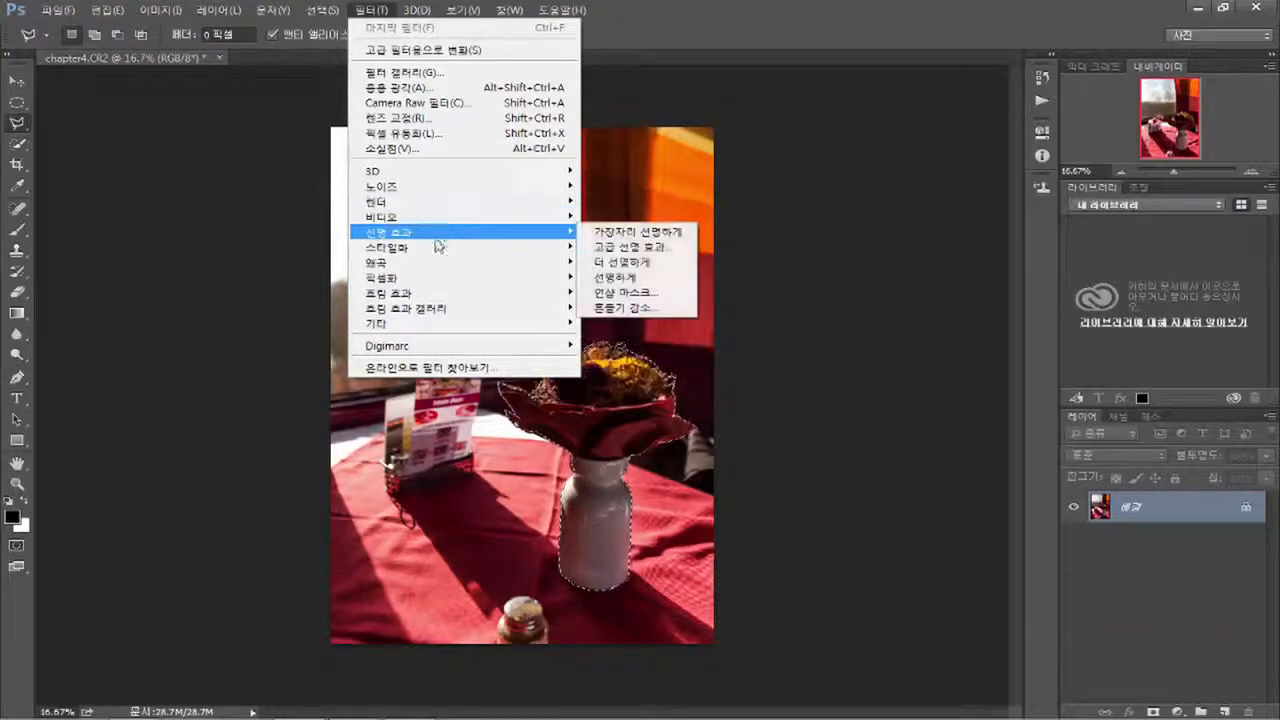
mouse_move(441, 250)
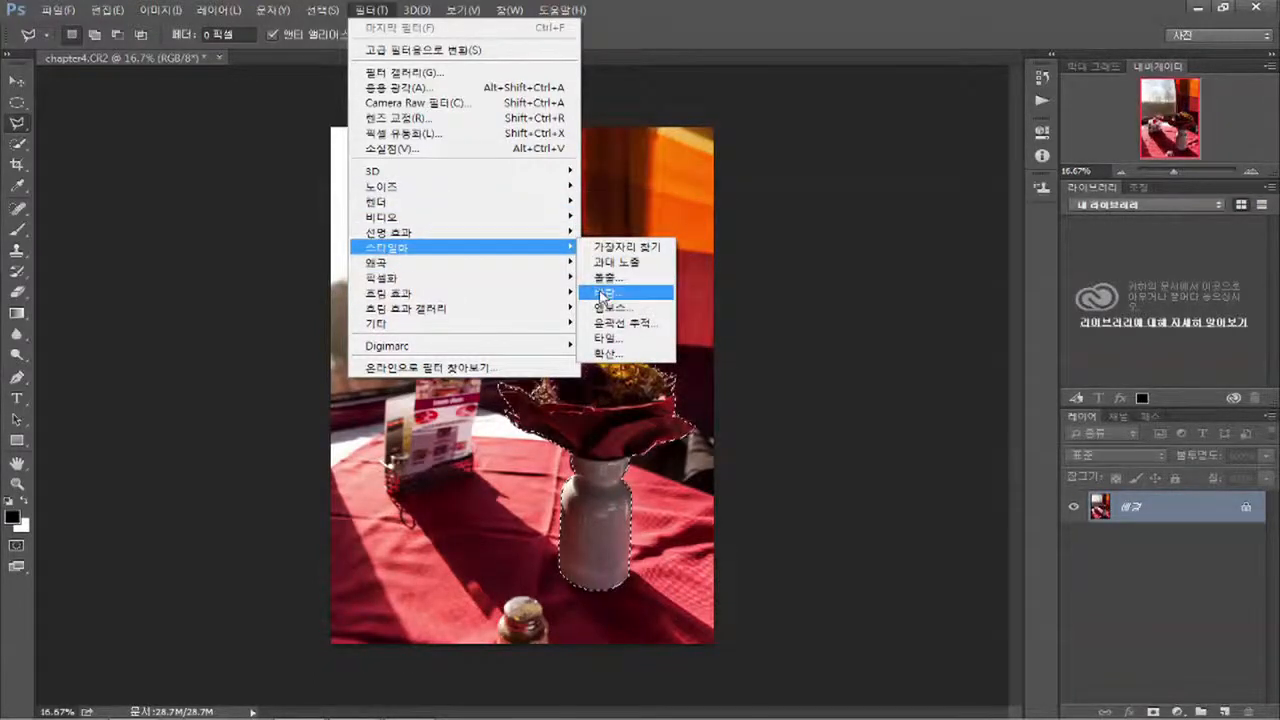
click(624, 340)
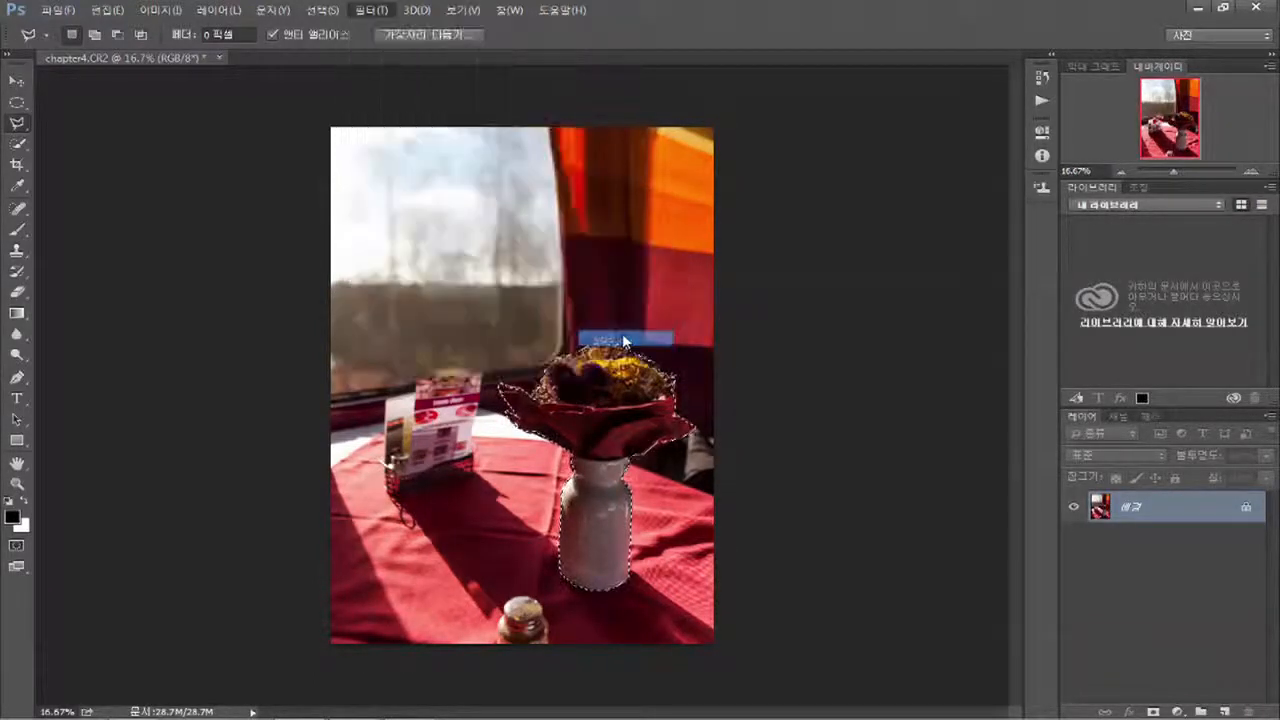
drag(648, 202, 840, 215)
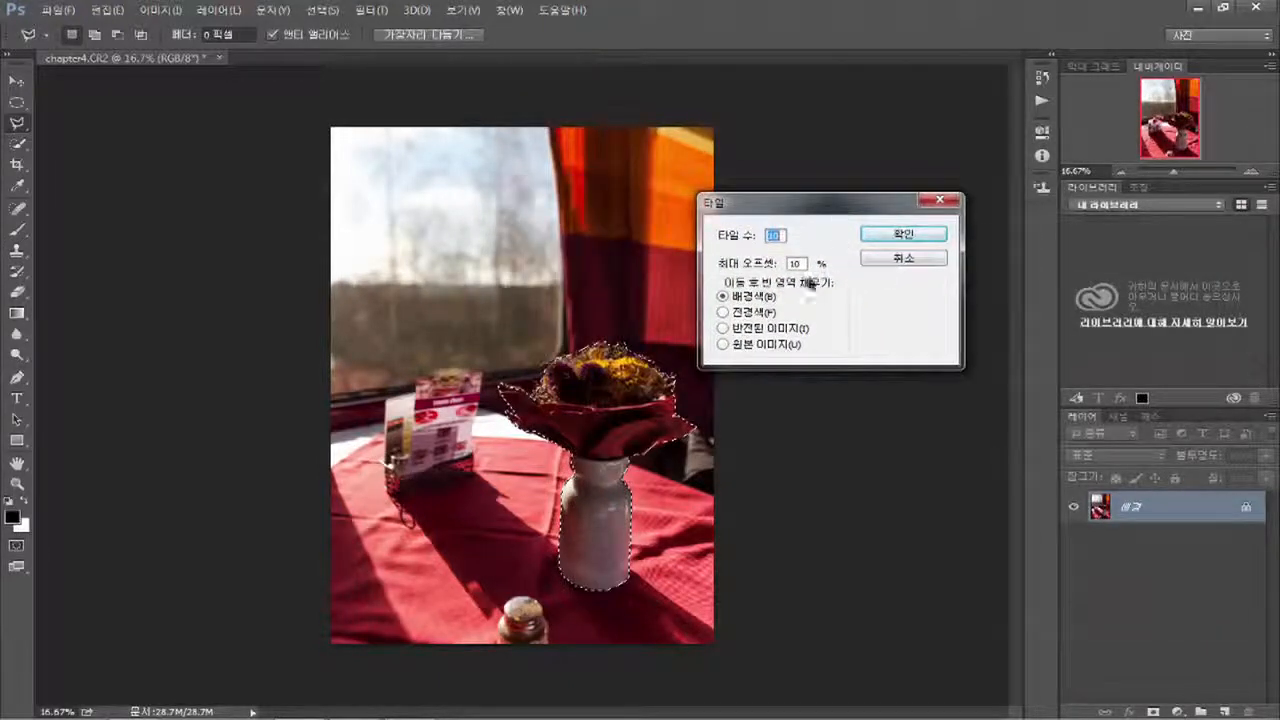
click(895, 237)
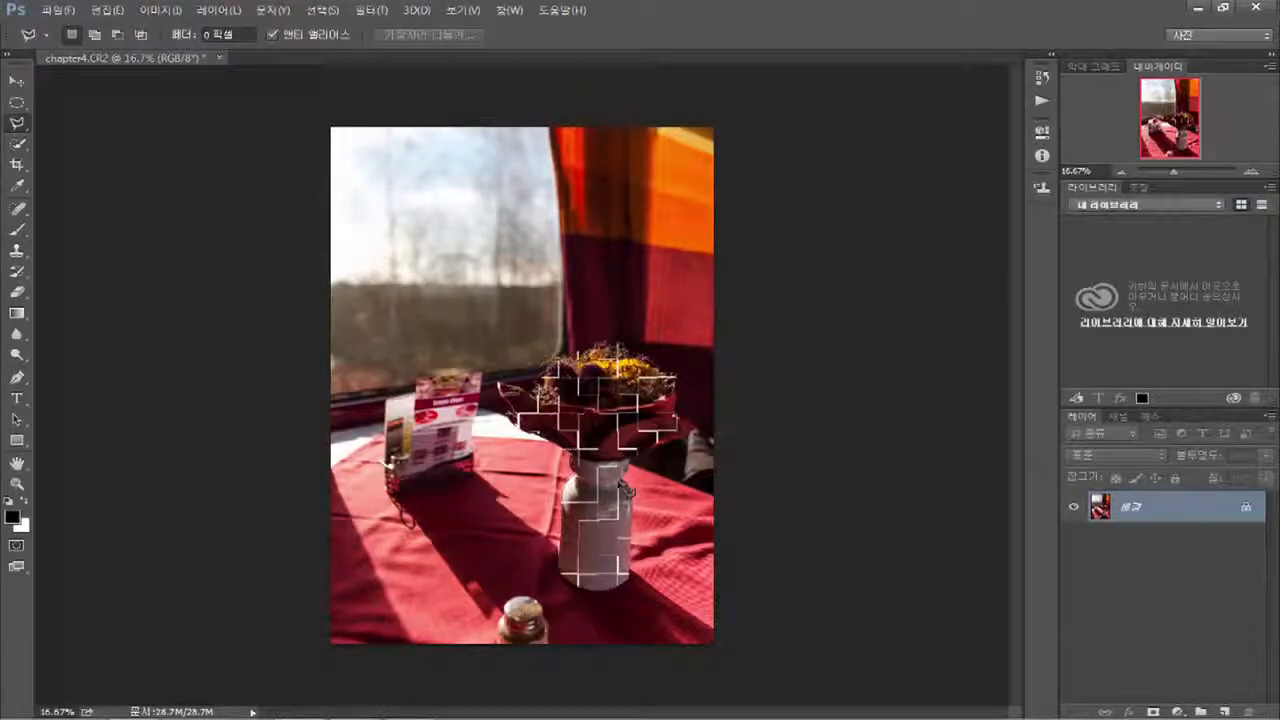
scroll(575, 425, up, 5)
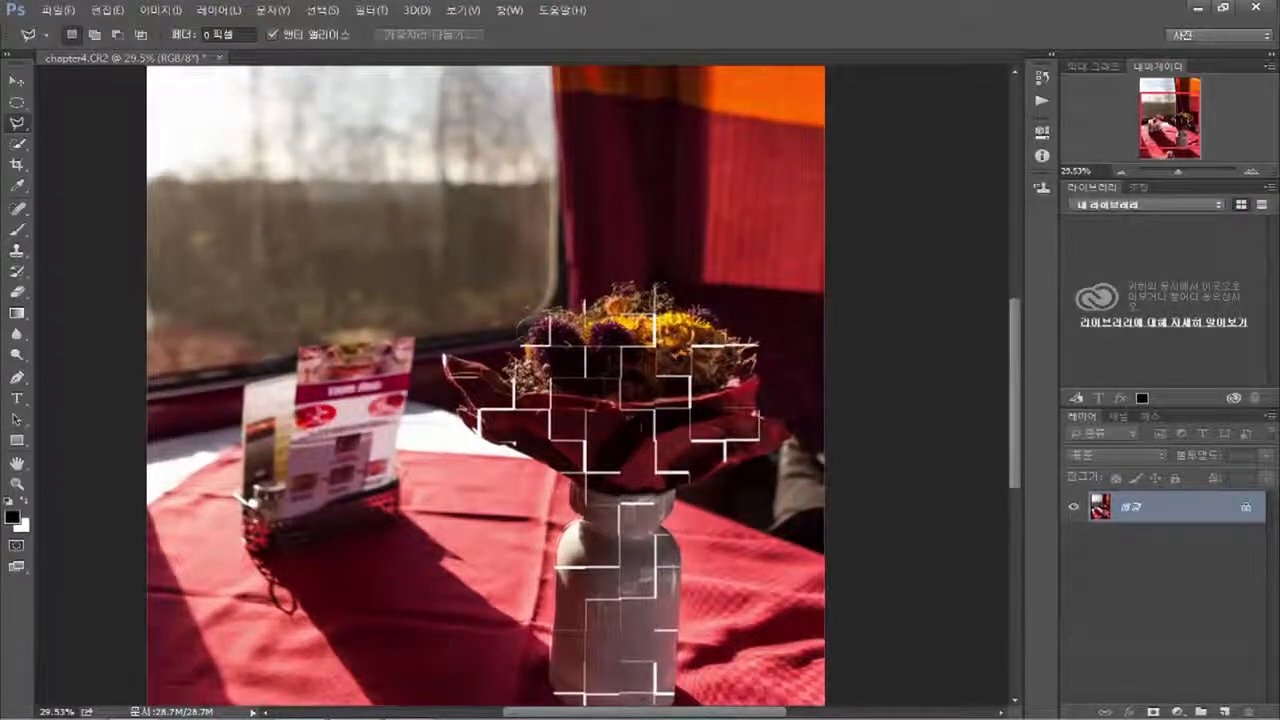
scroll(680, 450, down, 1)
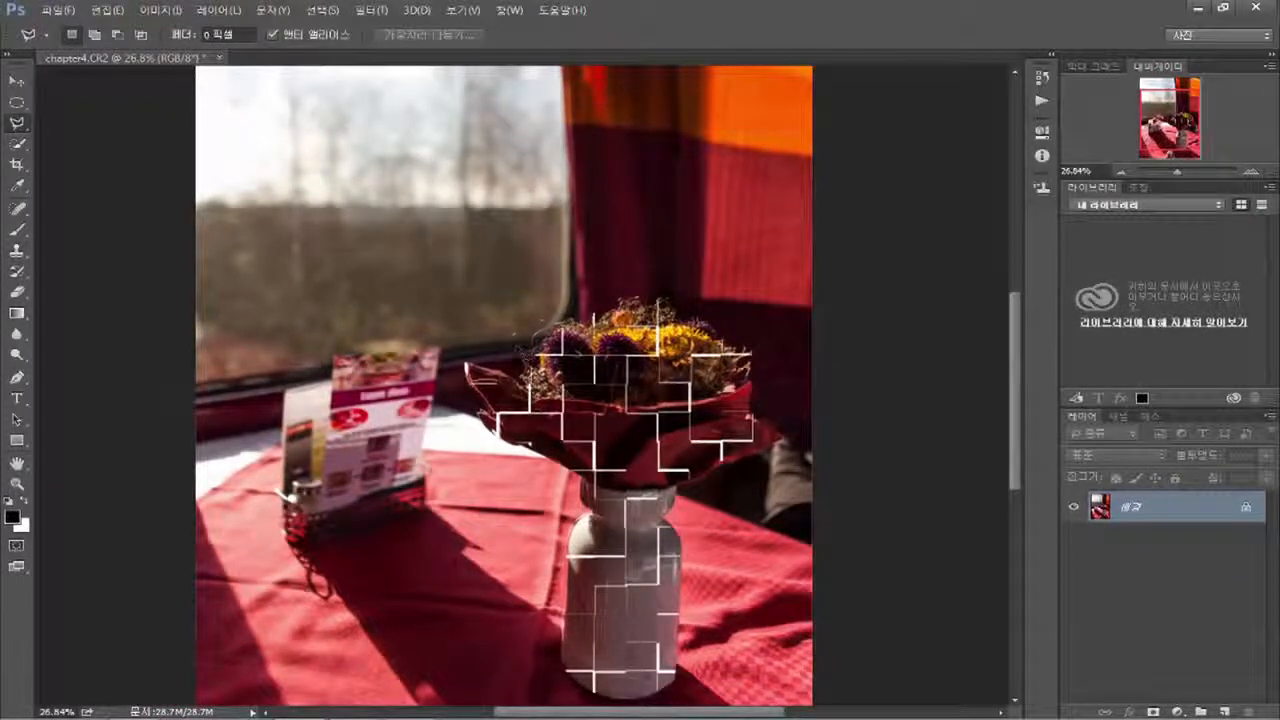
scroll(680, 450, down, 1)
scroll(690, 378, down, 1)
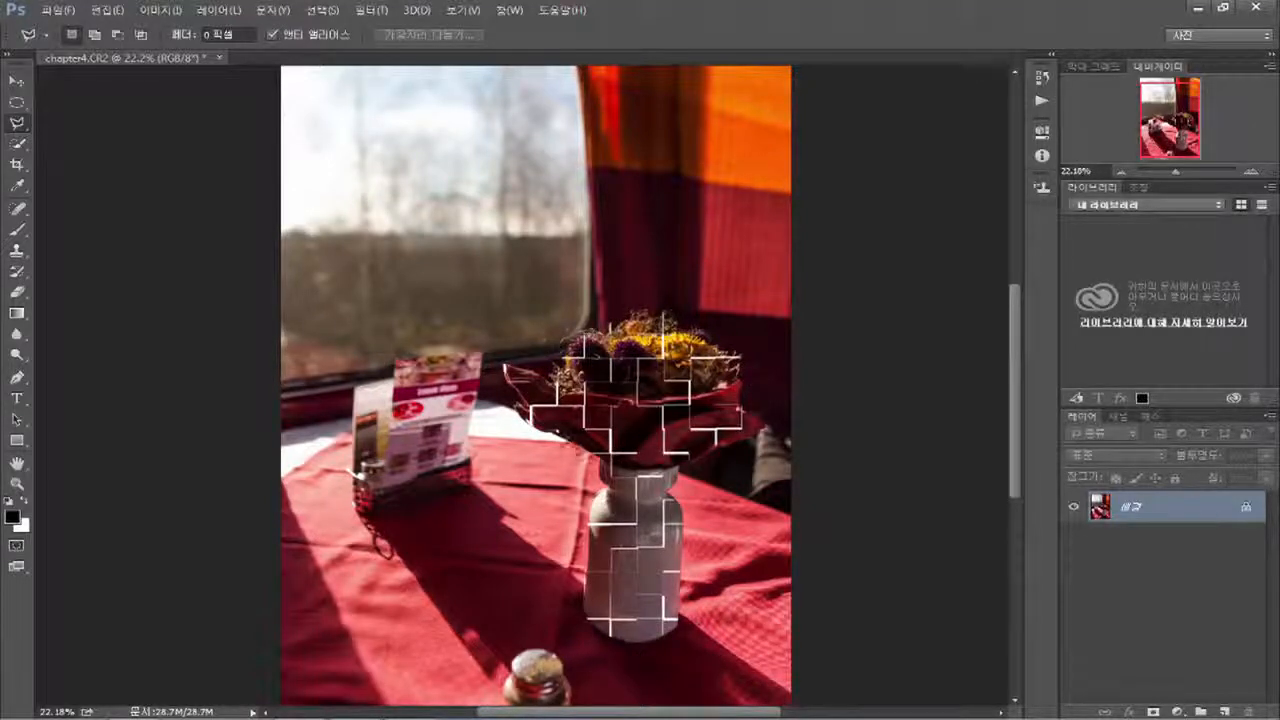
Step: Open the history and revisit the polygonal lasso and Tiles states, returning to the latest deselect state
click(1040, 78)
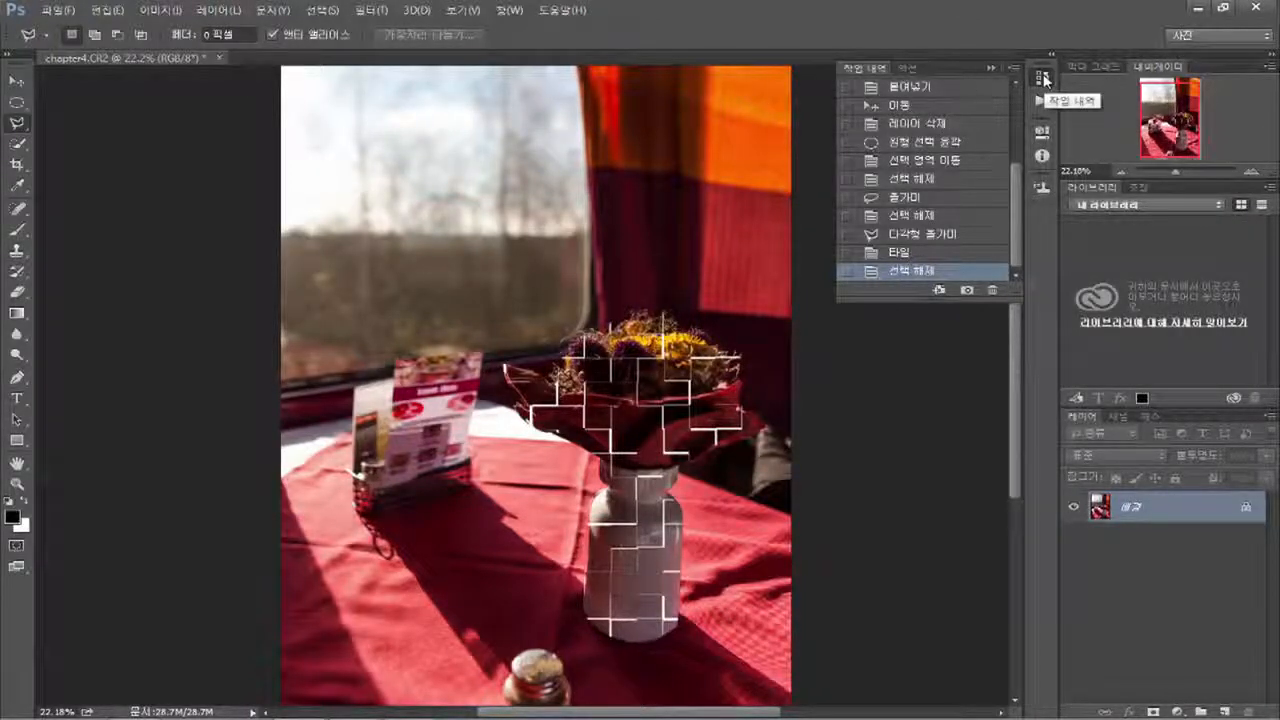
click(915, 236)
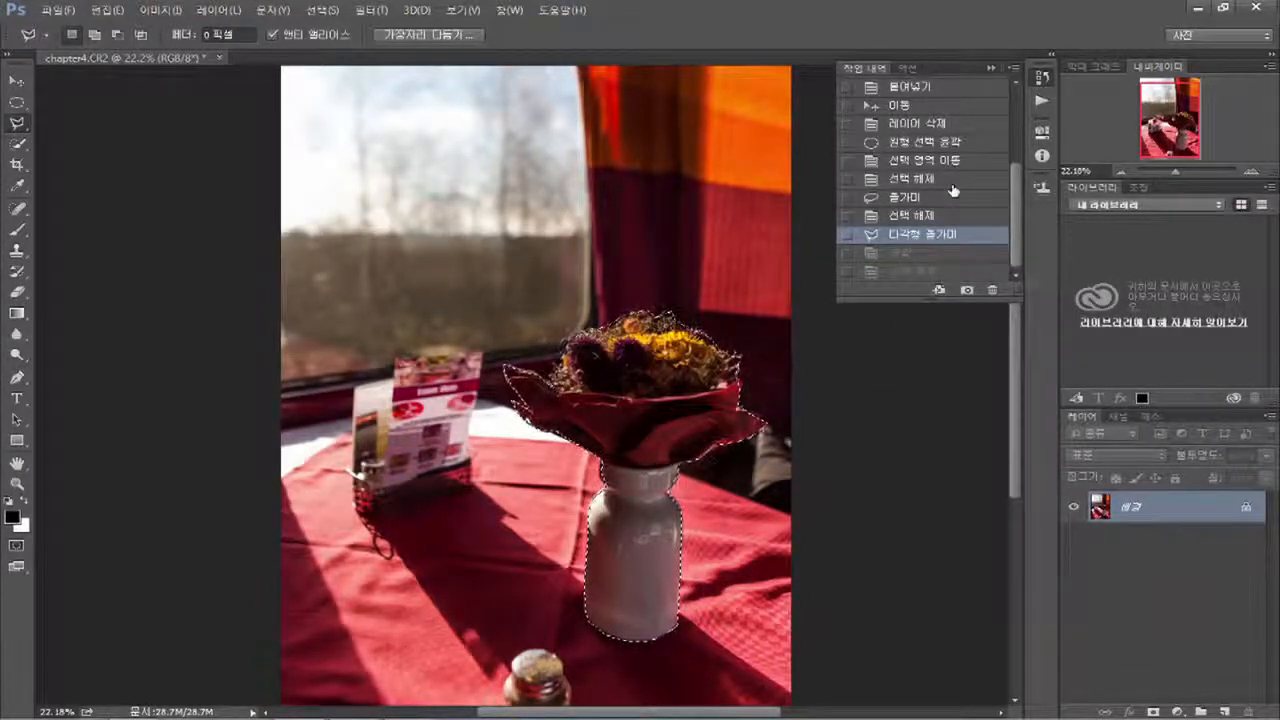
click(933, 254)
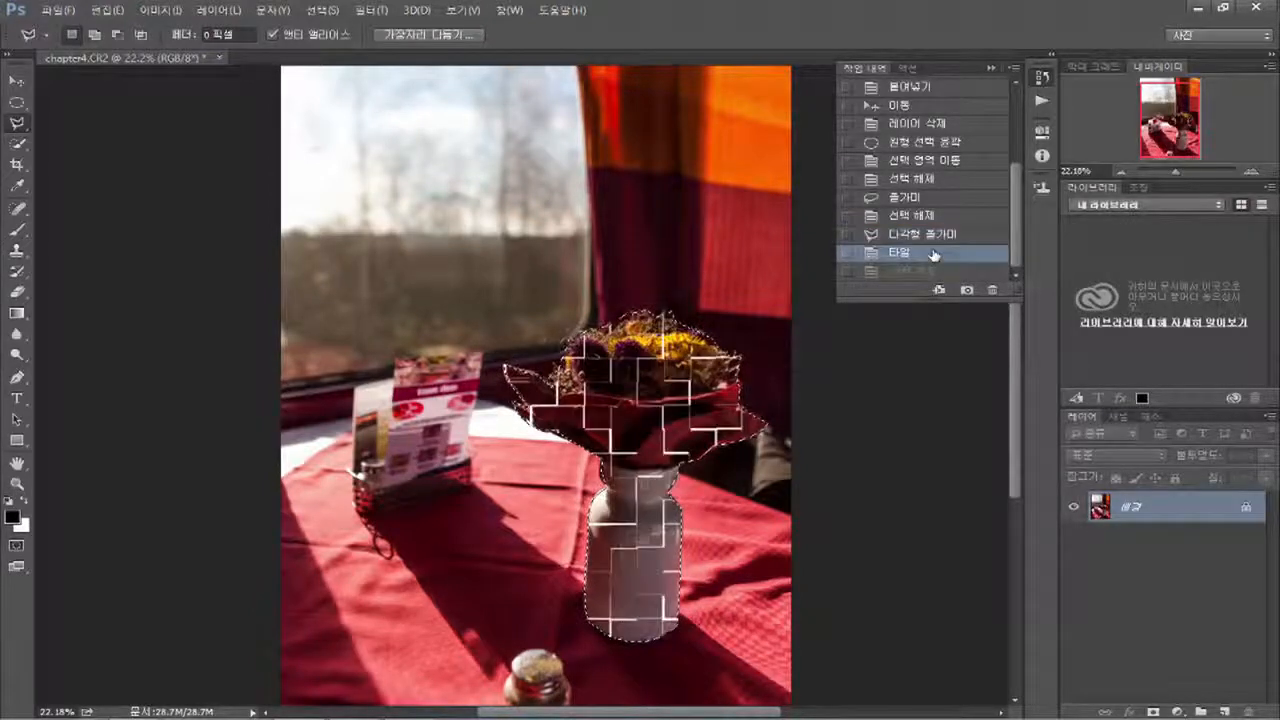
click(928, 270)
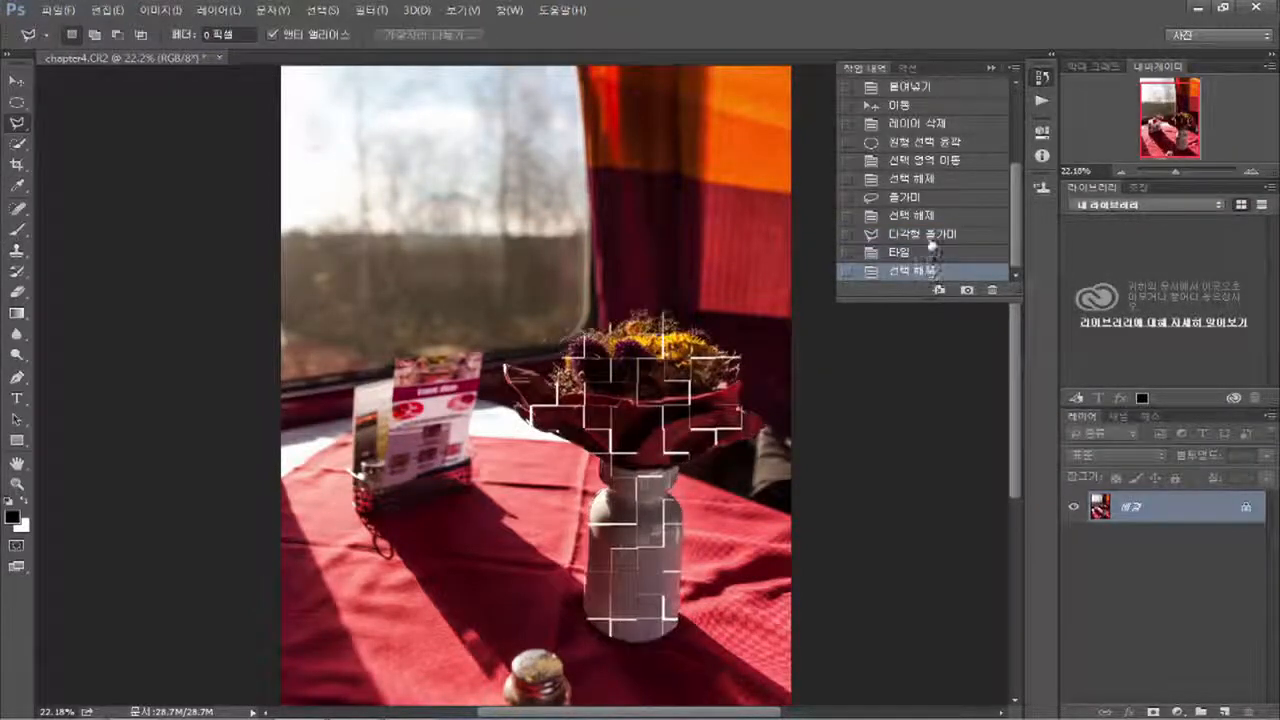
Step: Revisit older history states back to the pasted layer's move and deletion, and return to the latest deselect state
click(930, 236)
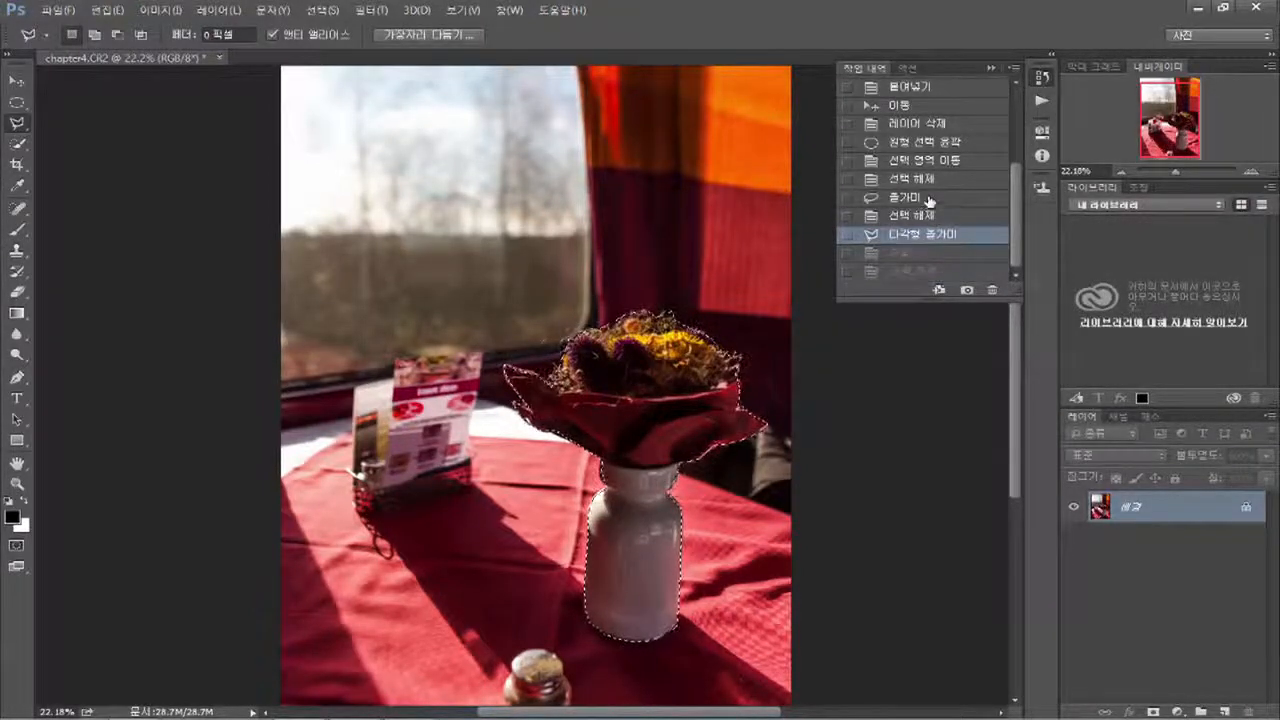
click(928, 199)
click(929, 143)
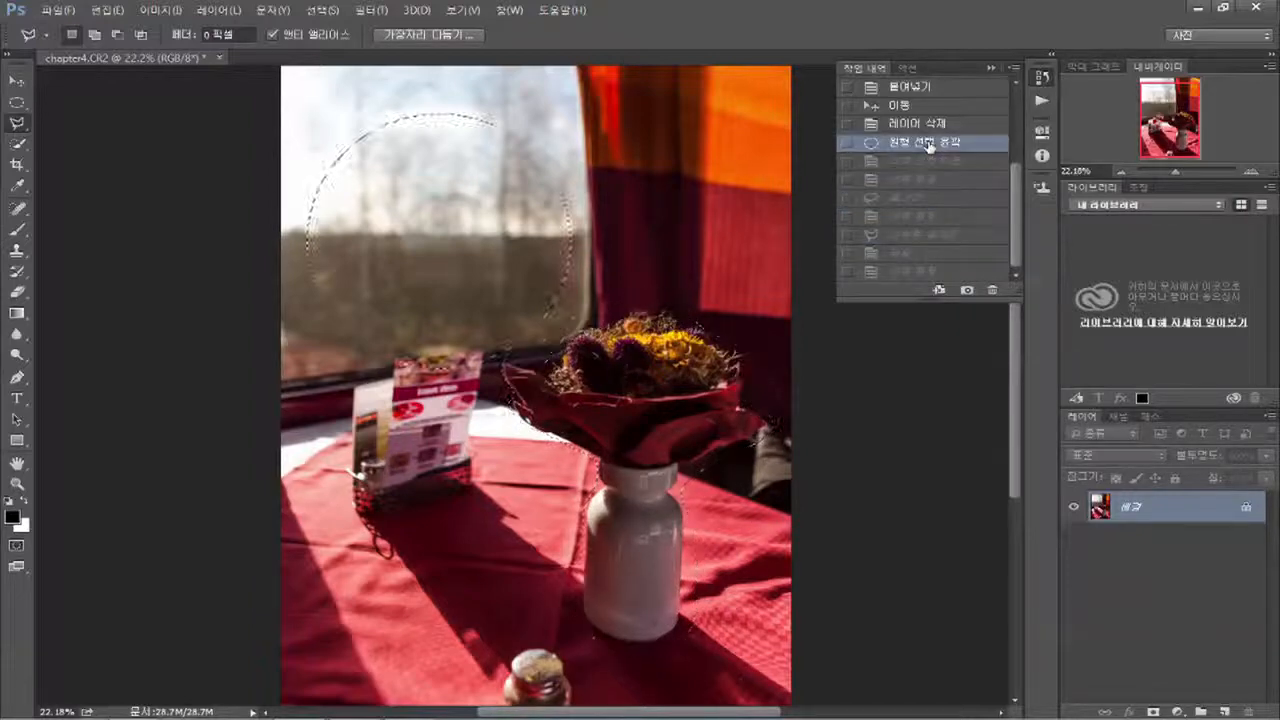
scroll(929, 143, up, 3)
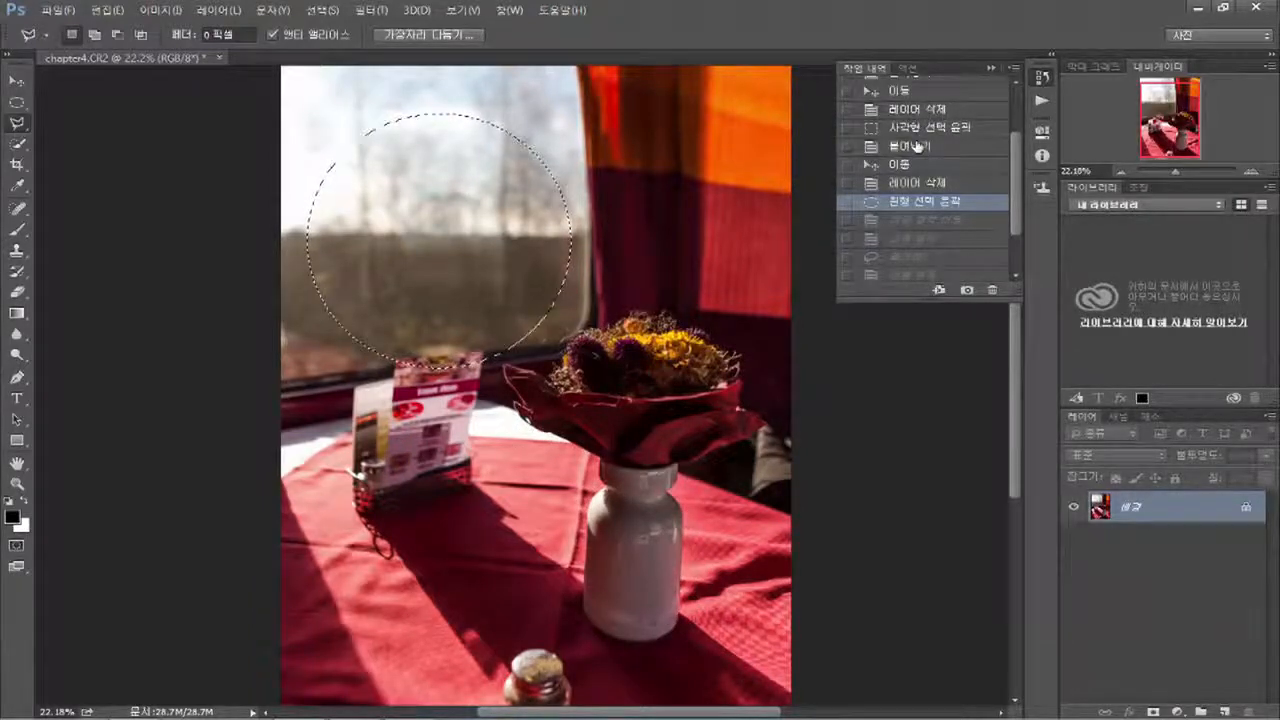
click(916, 164)
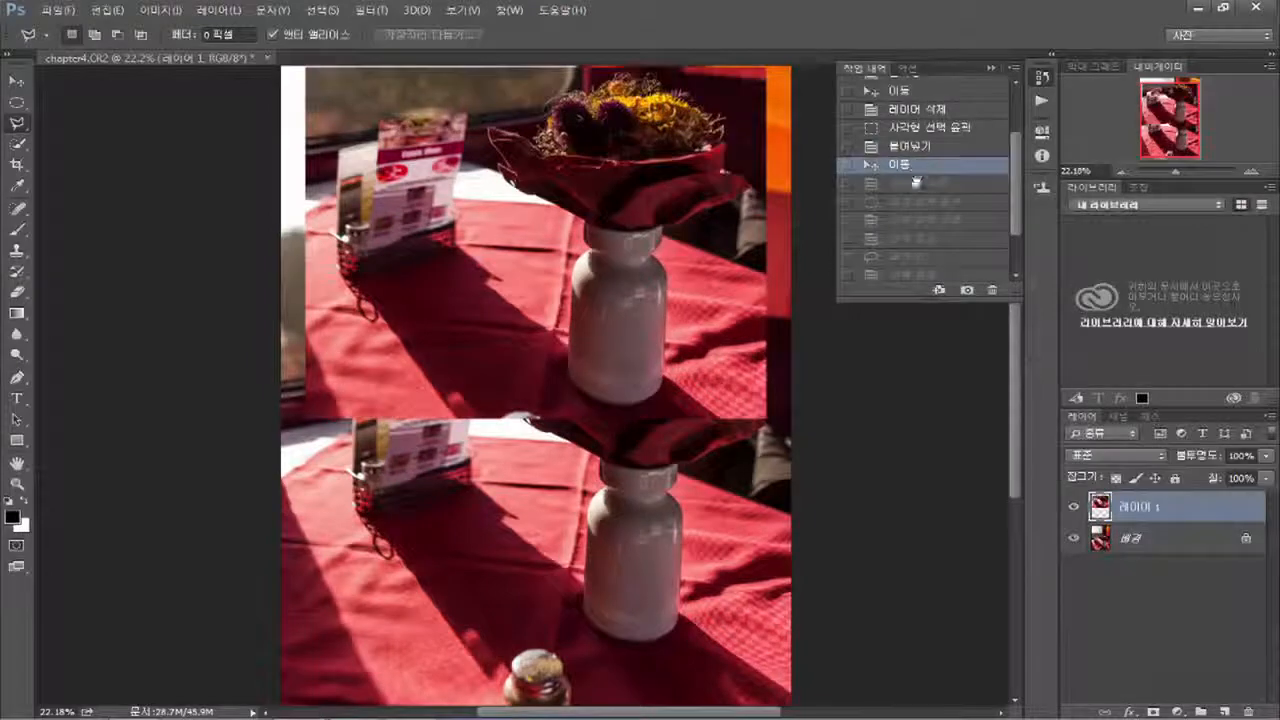
click(916, 182)
scroll(918, 184, down, 3)
scroll(921, 186, up, 7)
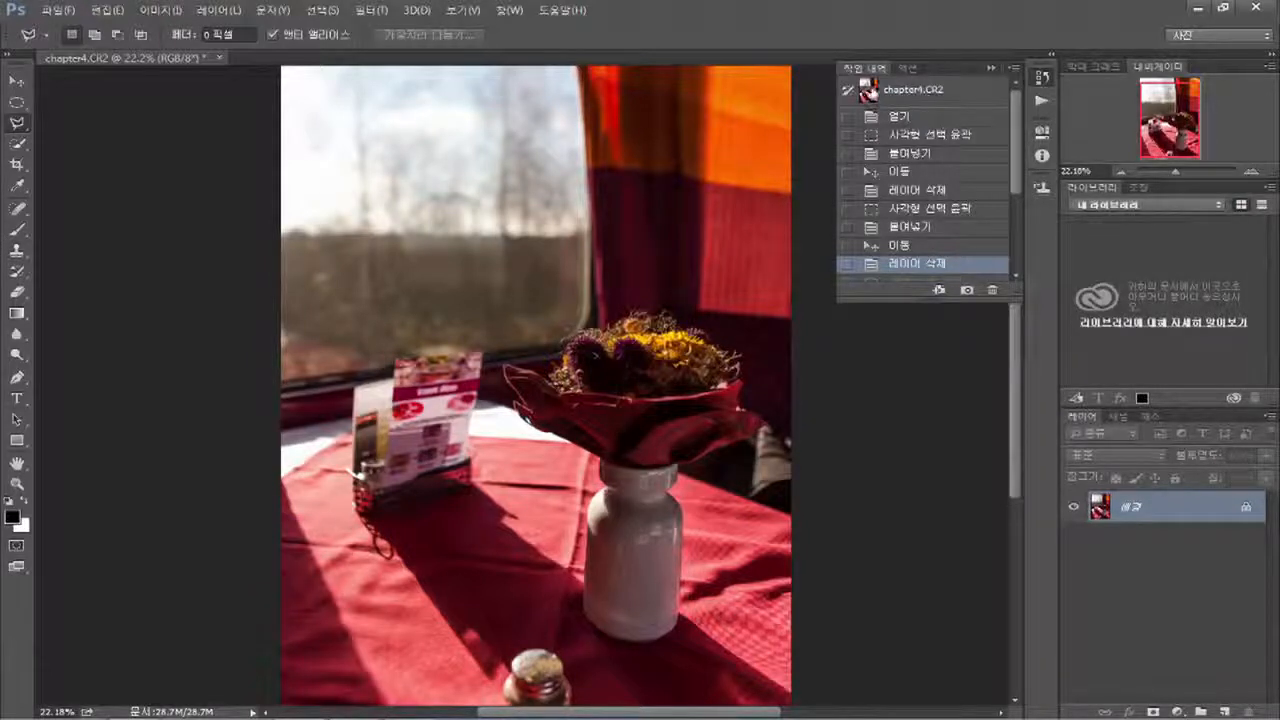
scroll(931, 177, down, 4)
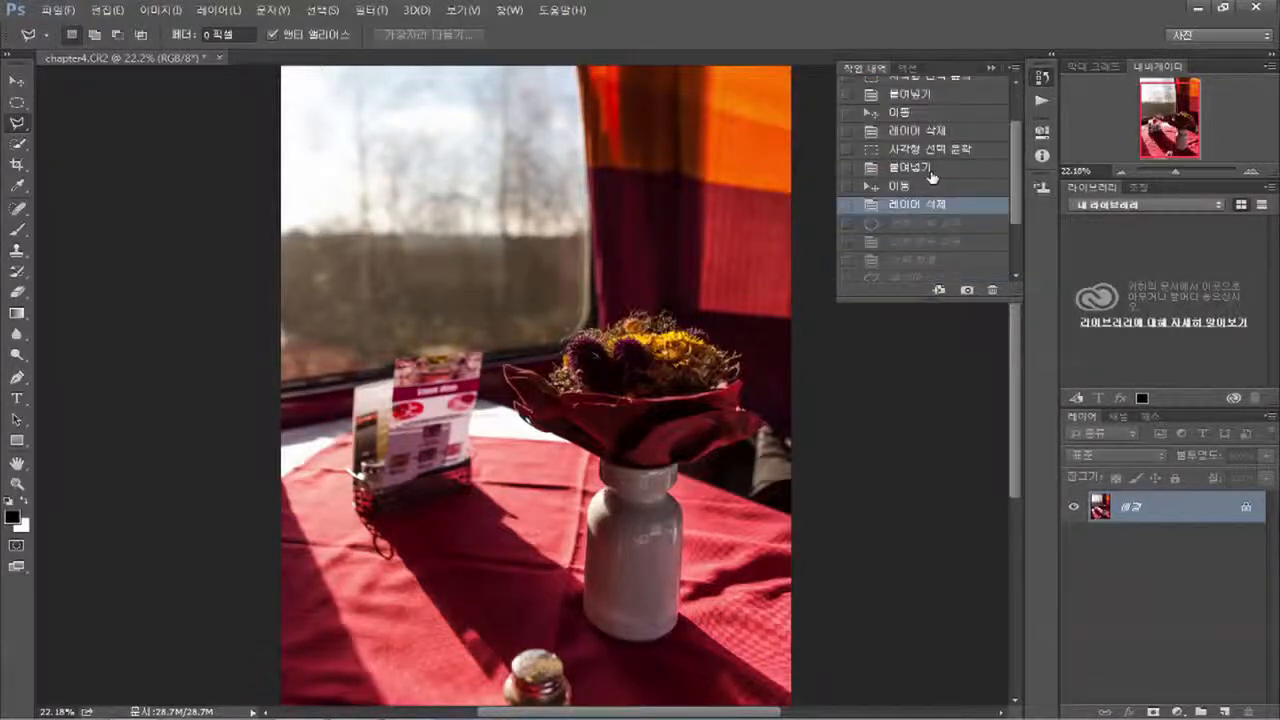
click(928, 272)
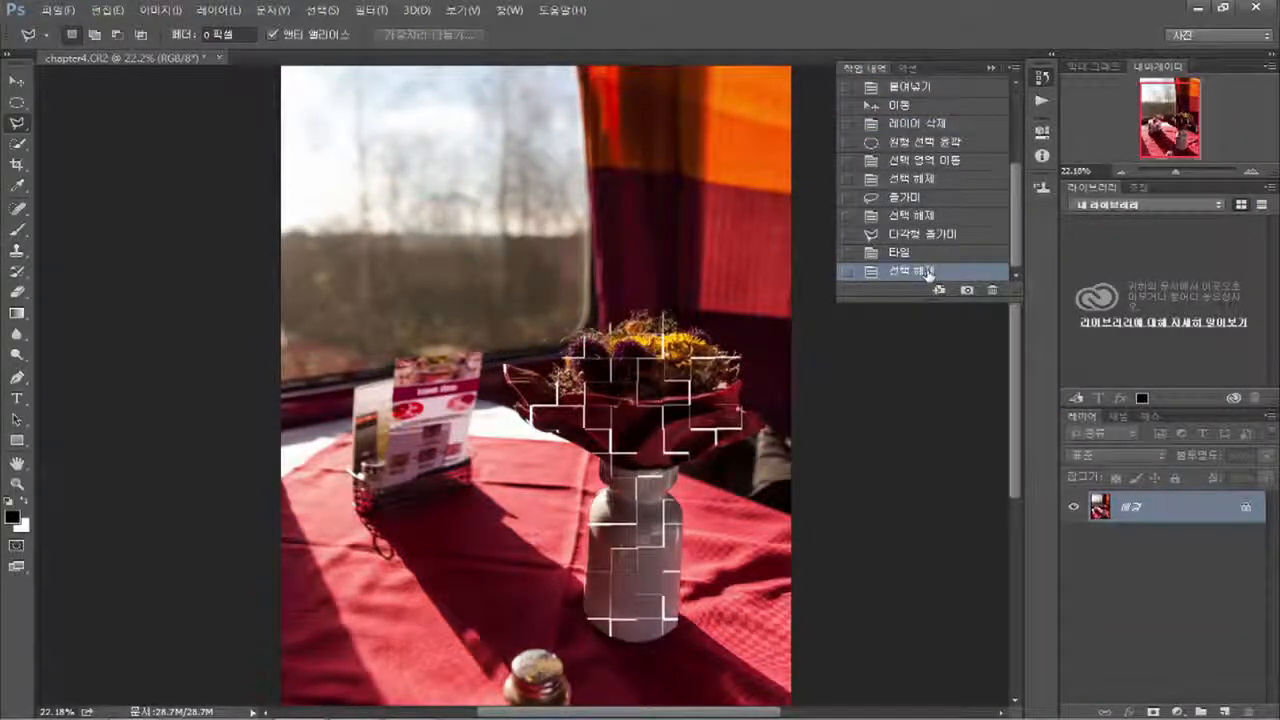
Step: Return to the Tiles history state and toggle the last deselection on and off with undo and redo
click(936, 257)
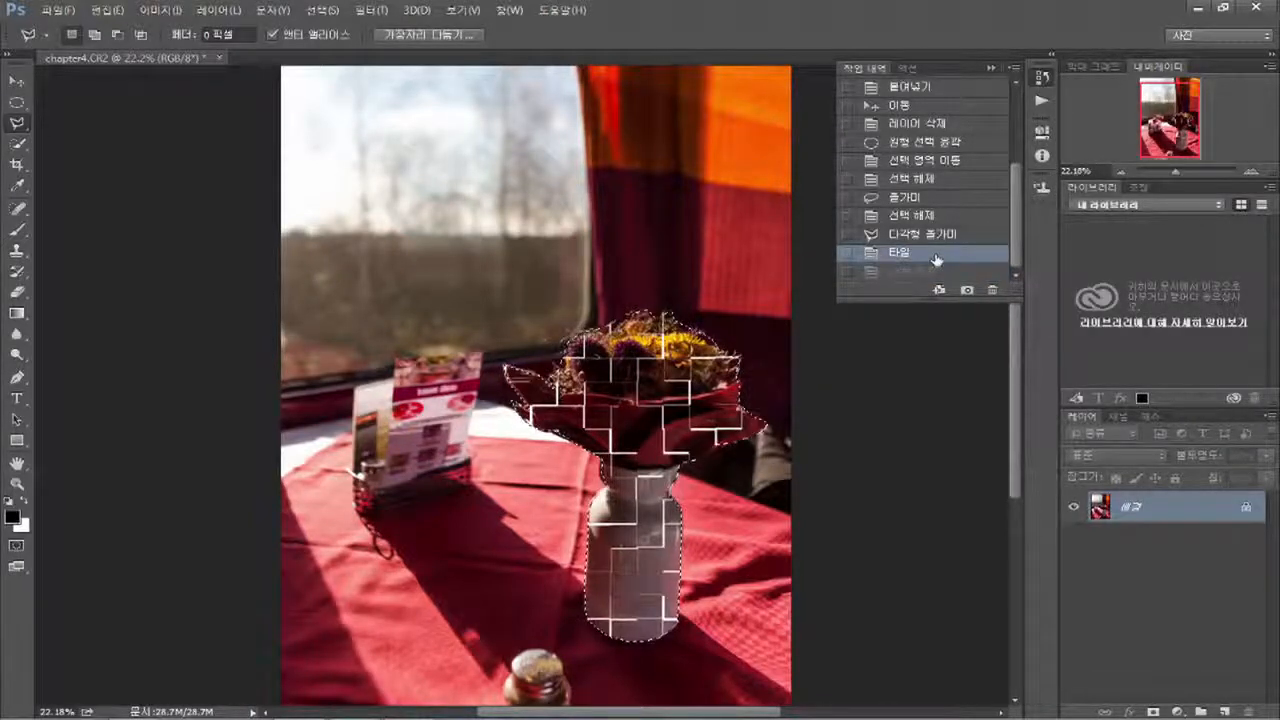
key(ctrl+z)
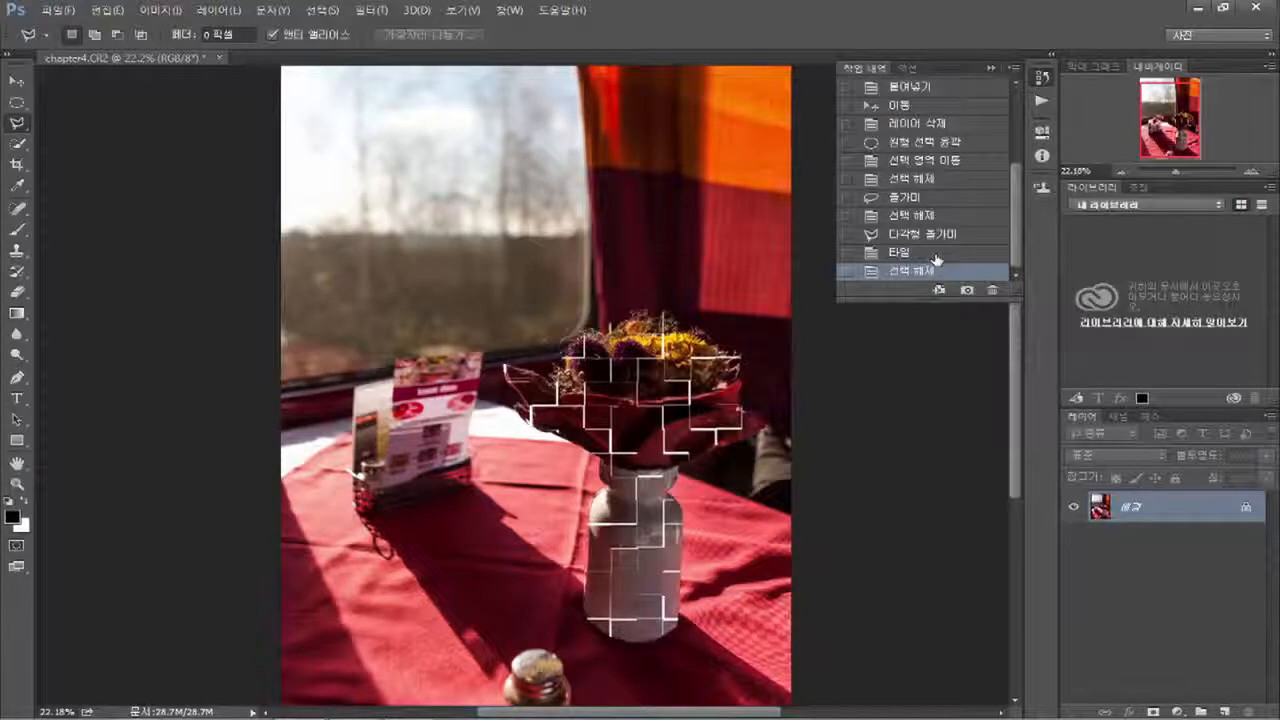
key(ctrl+z)
key(ctrl+z)
key(ctrl+z)
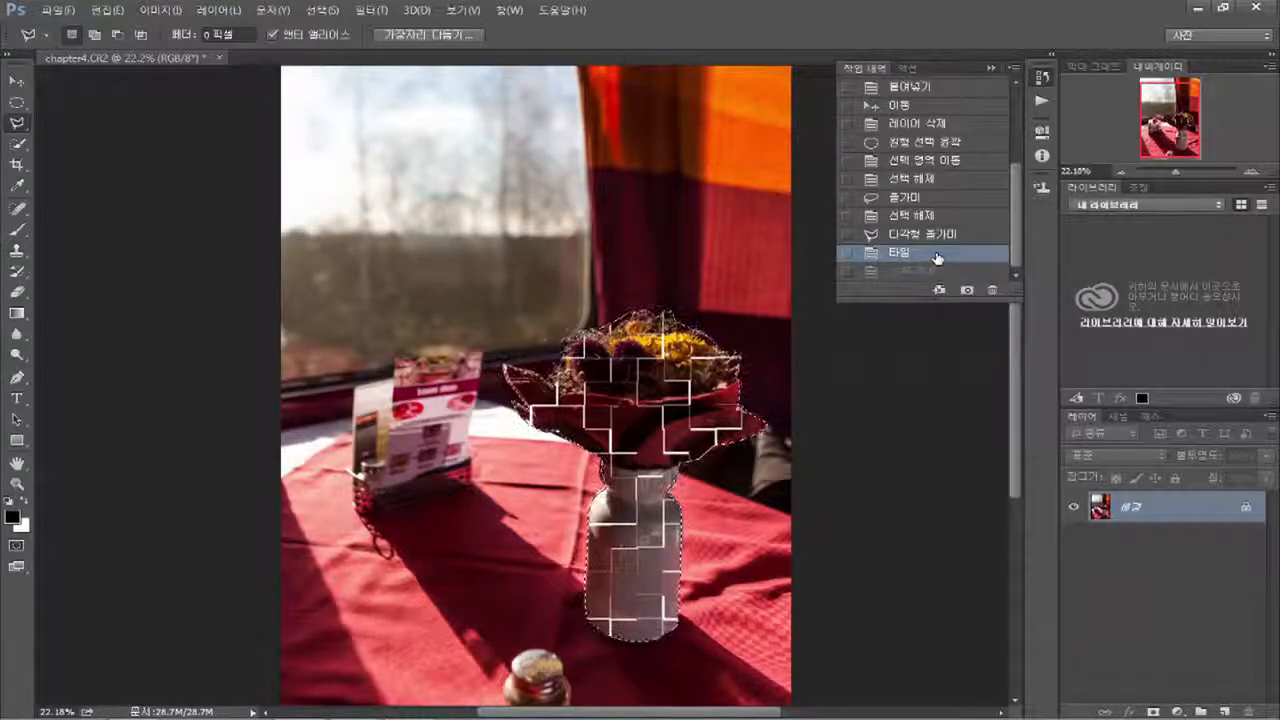
Step: Step back through the history to the deselect state just before the polygonal lasso selection and close the history
key(ctrl+z)
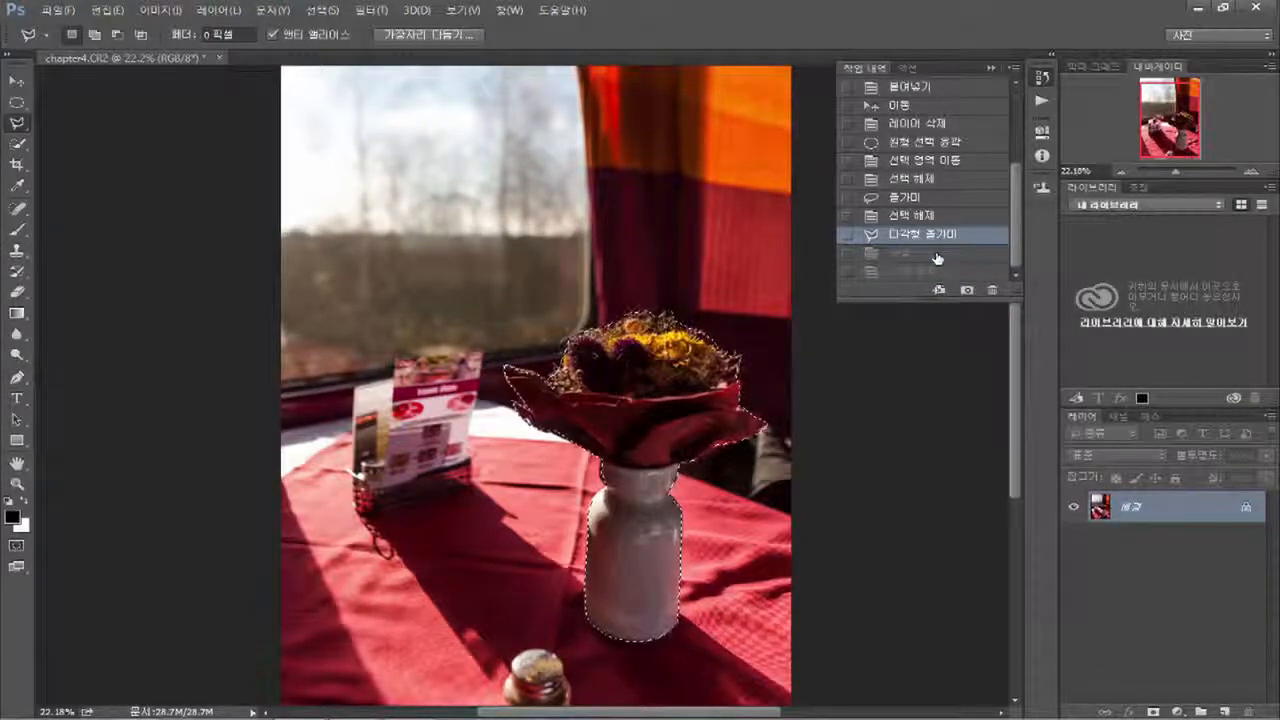
key(ctrl+alt+z)
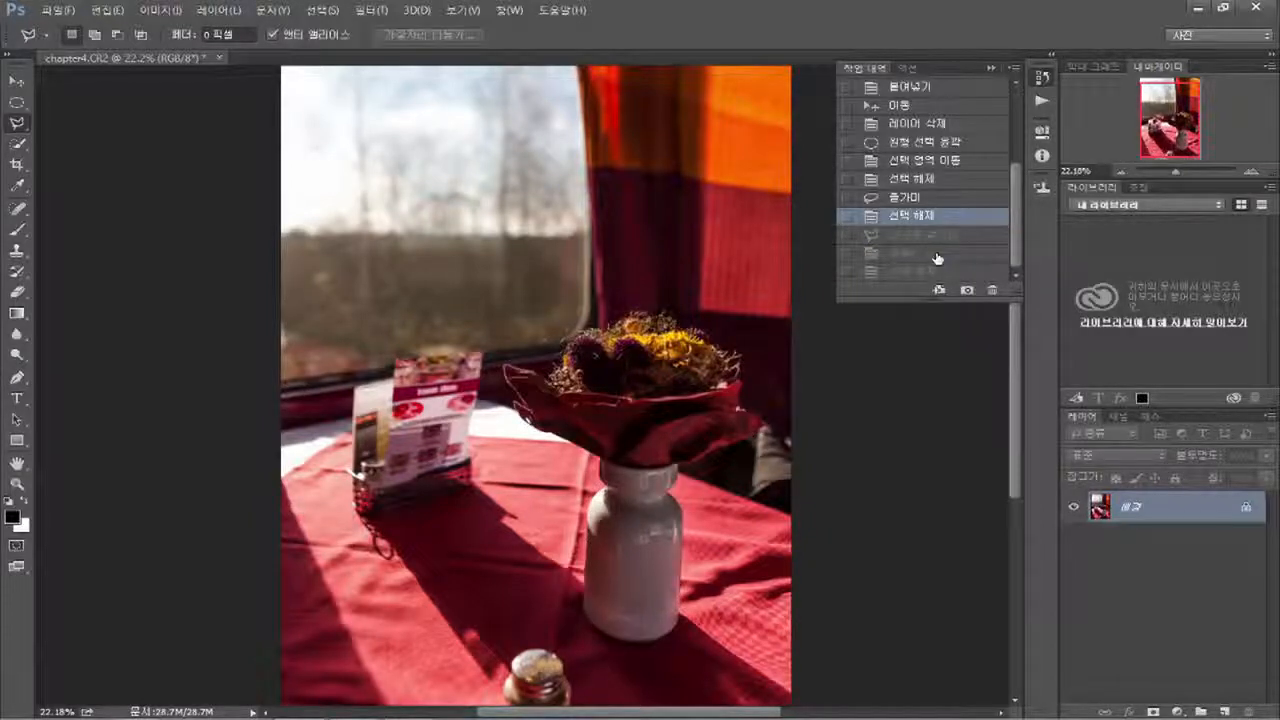
key(ctrl+alt+z)
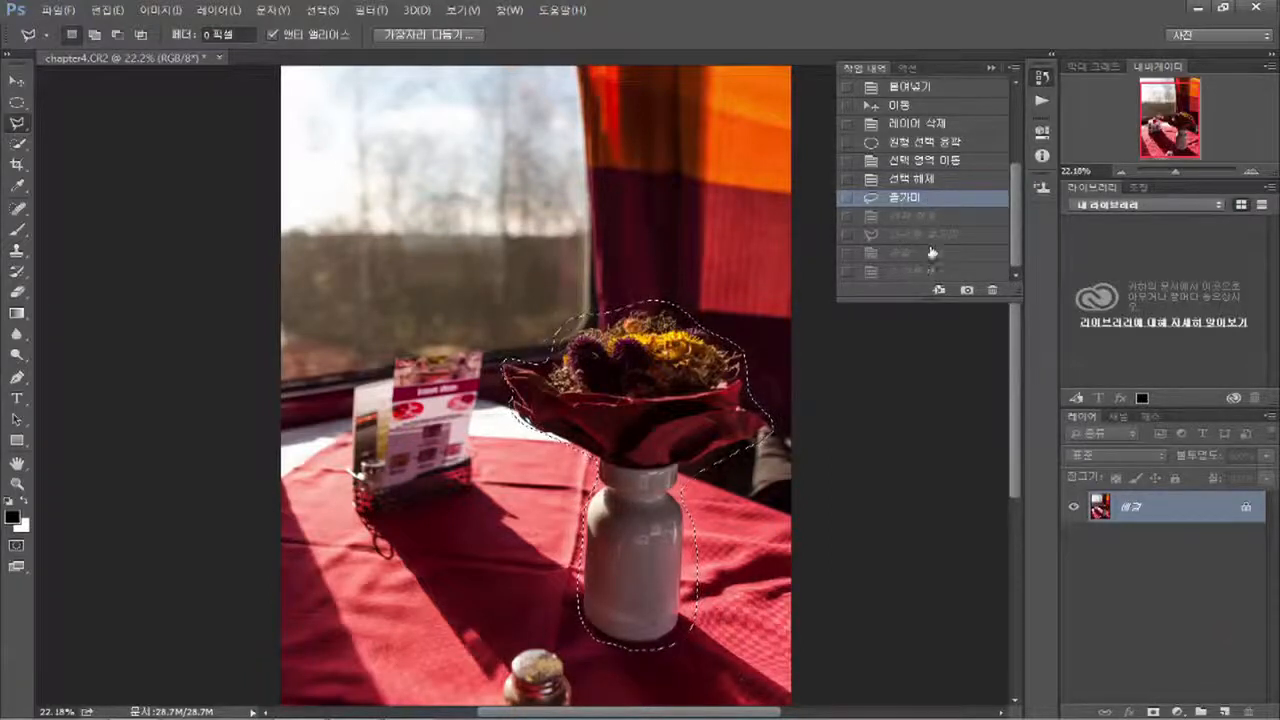
click(944, 218)
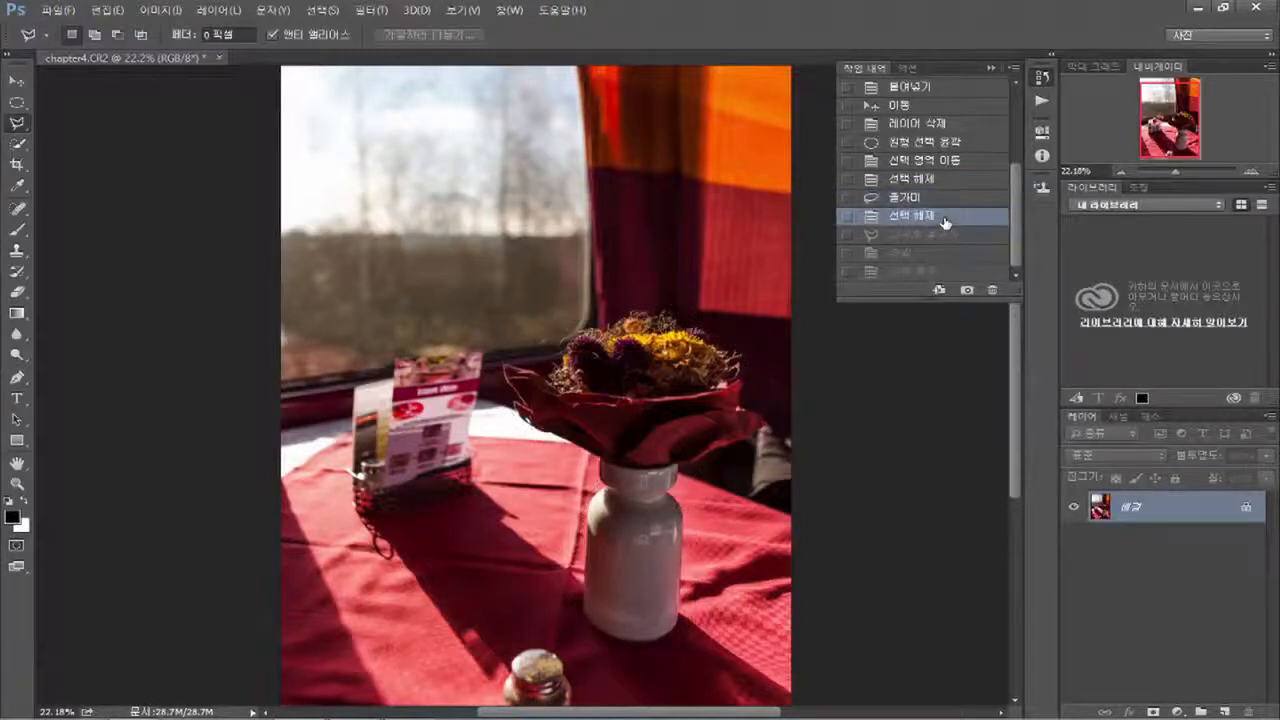
click(1038, 77)
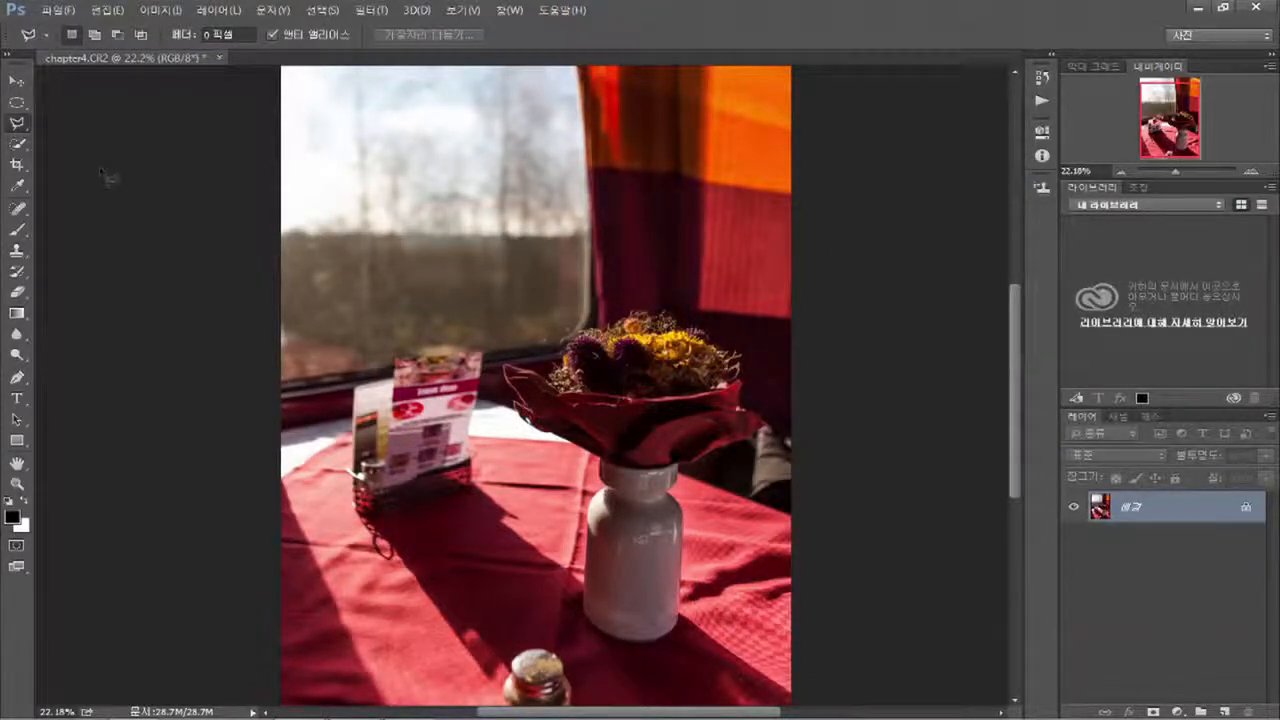
Step: Crop the photo tightly around the vase and bouquet, leaving out the menu stand and the jar lid
click(17, 166)
click(430, 220)
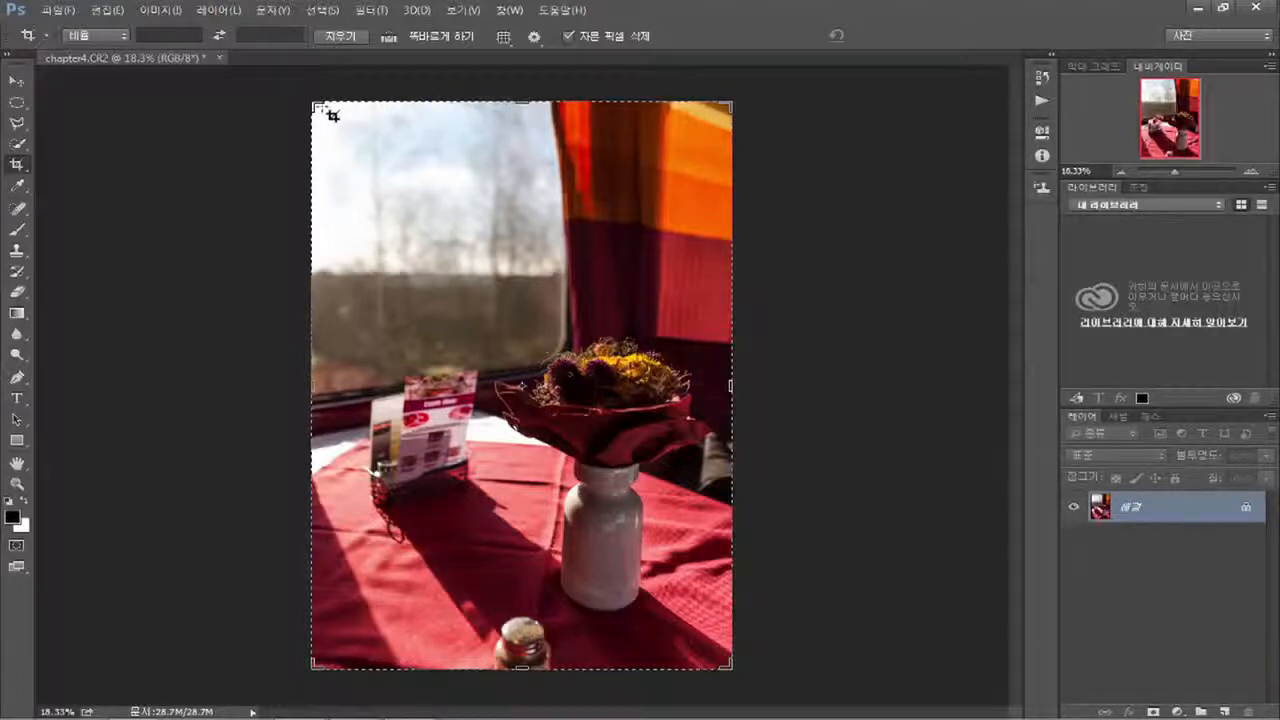
drag(316, 105, 399, 212)
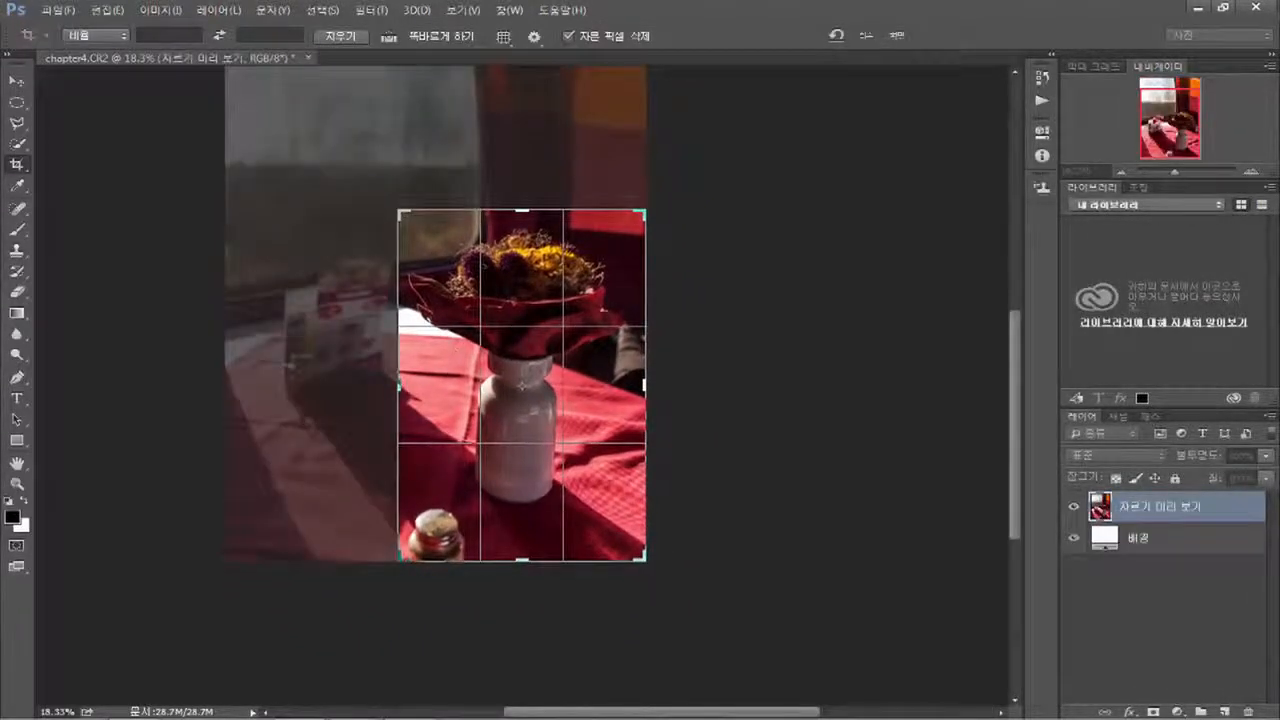
drag(521, 561, 525, 536)
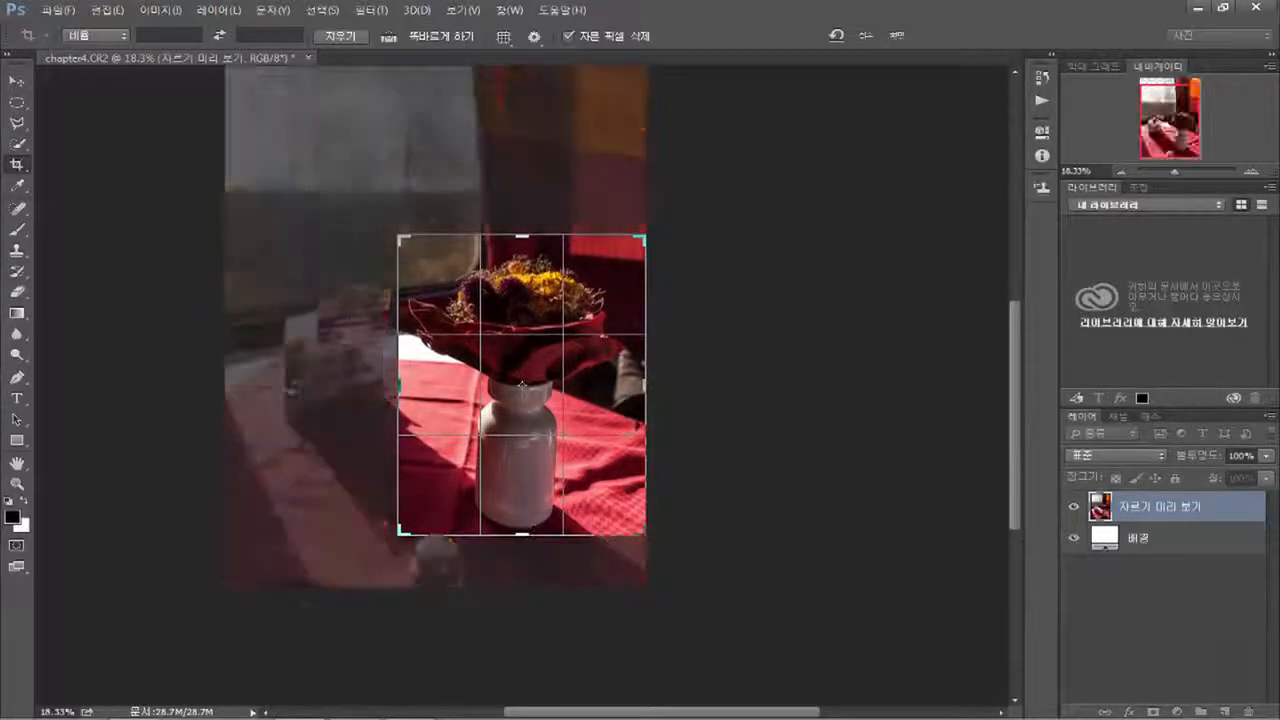
drag(645, 390, 640, 397)
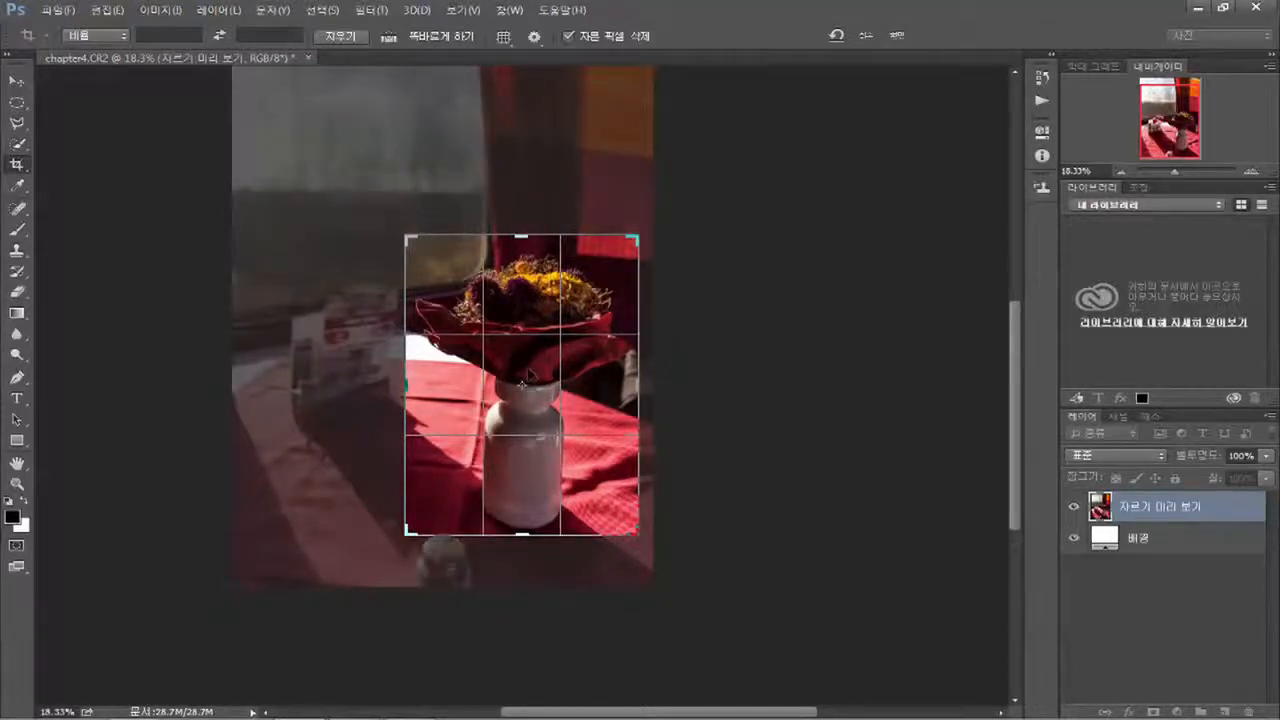
right_click(529, 373)
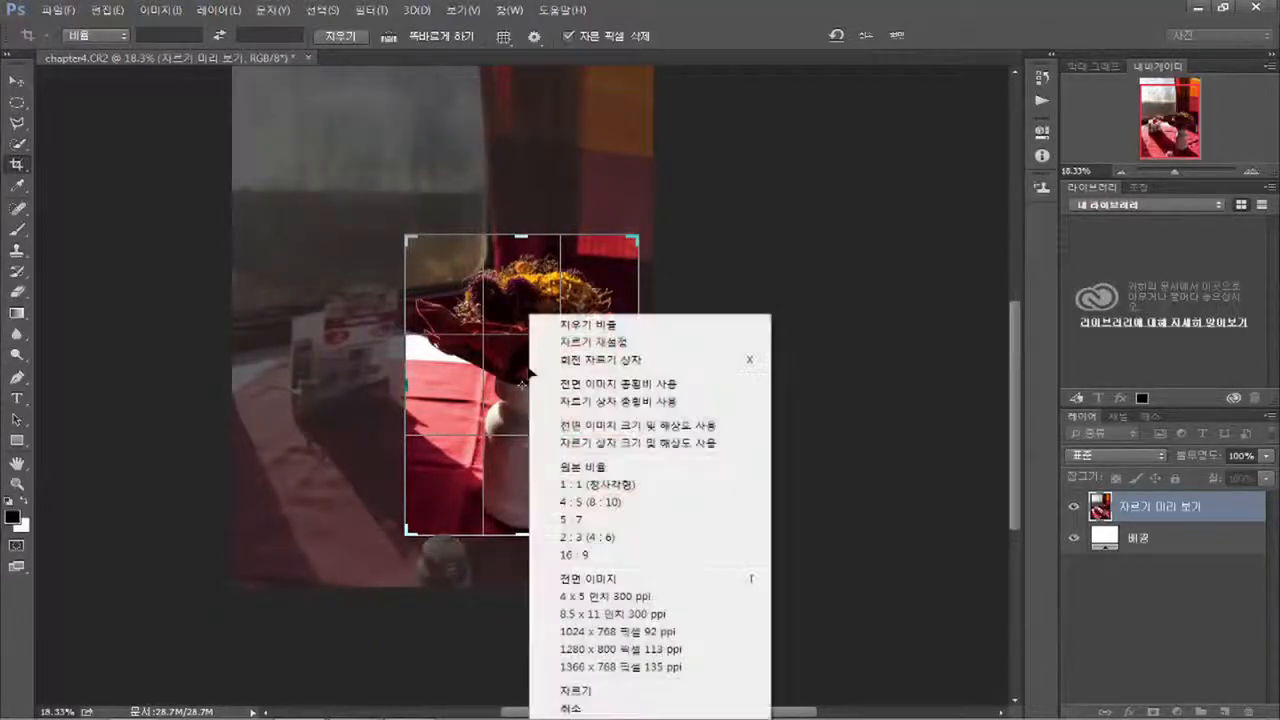
click(612, 692)
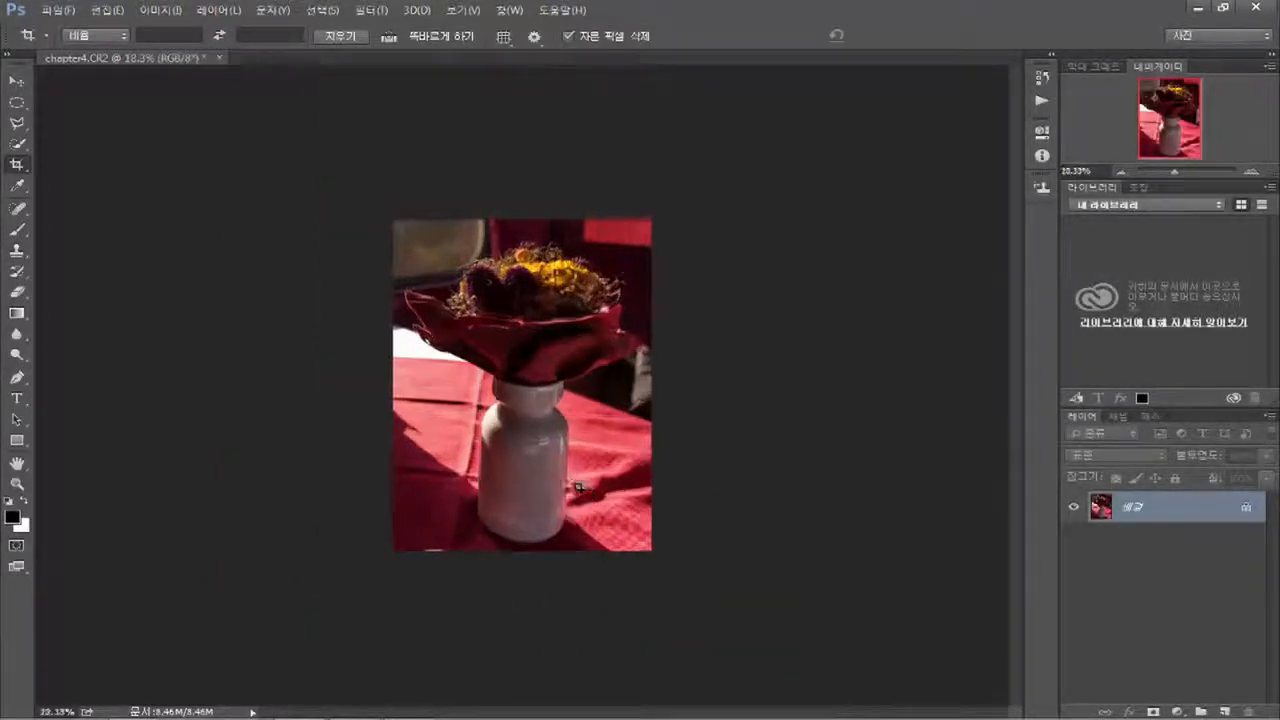
key(ctrl+0)
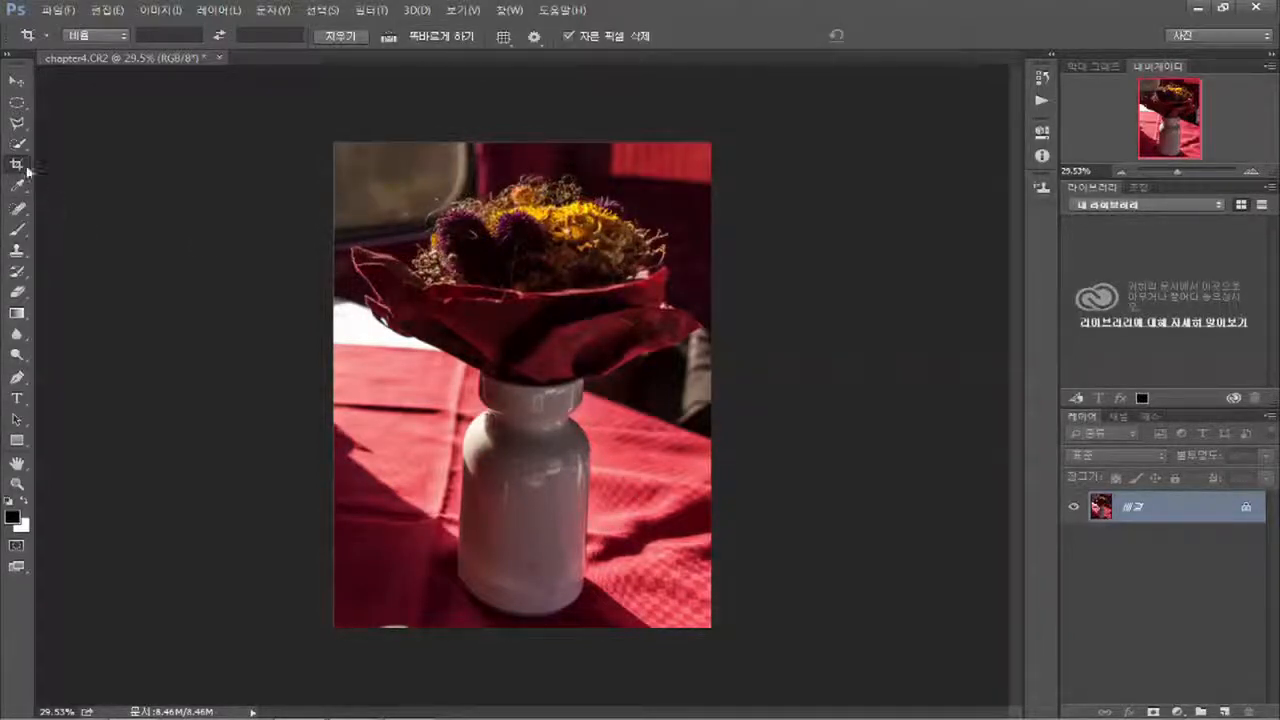
Step: Revert the crop by returning to the deselect state in the history, and close the history
click(1042, 79)
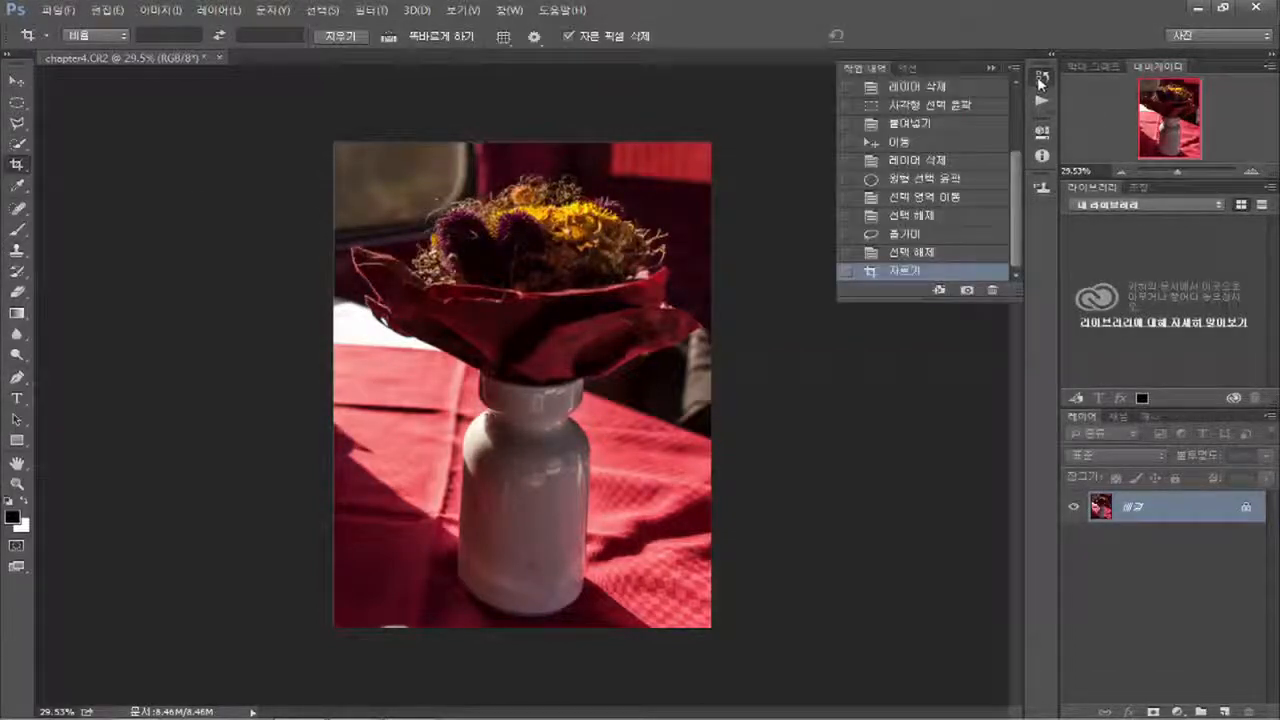
click(921, 254)
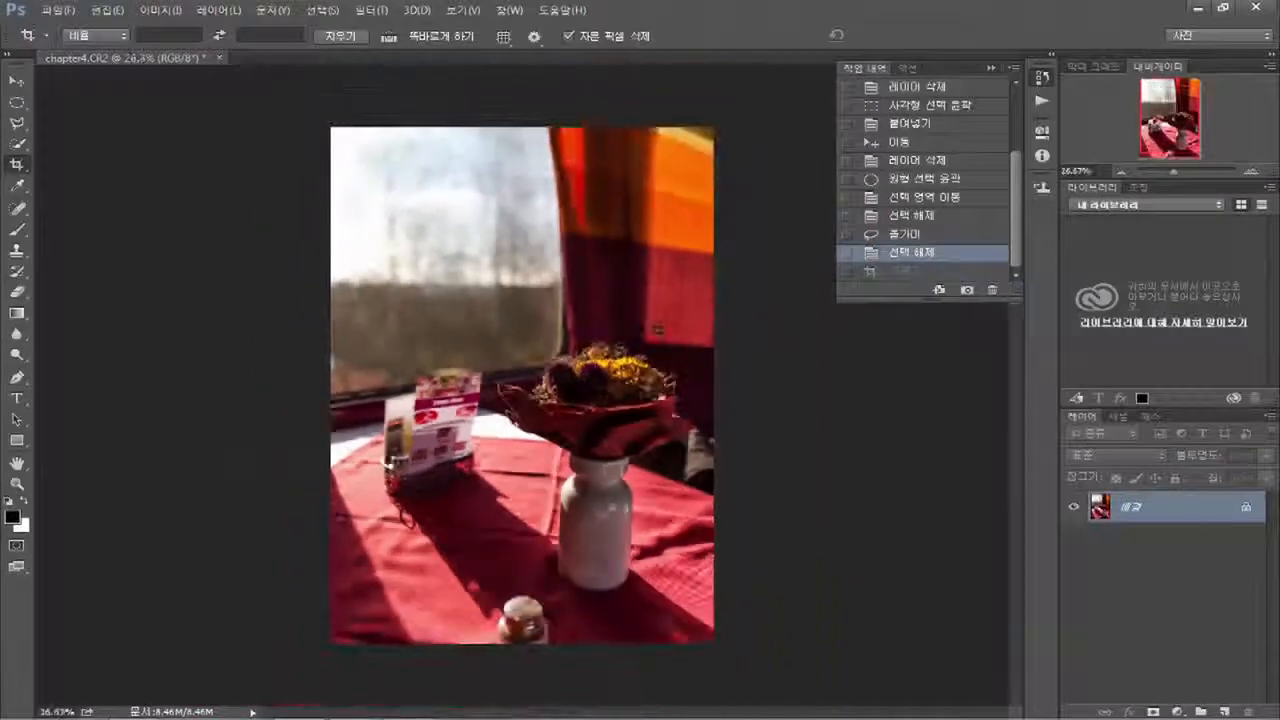
click(1042, 79)
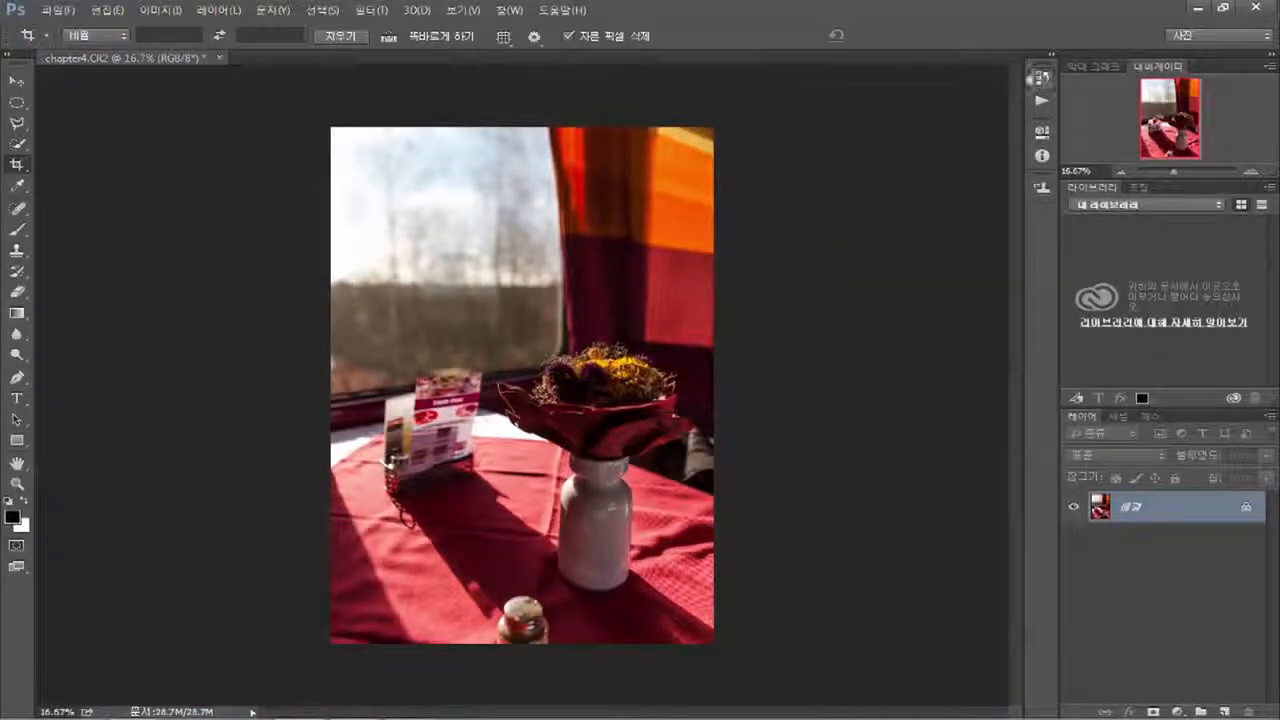
Step: Zoom in on the bouquet's red wrapping and remove its thin light scratch with the content-aware Spot Healing Brush
click(17, 210)
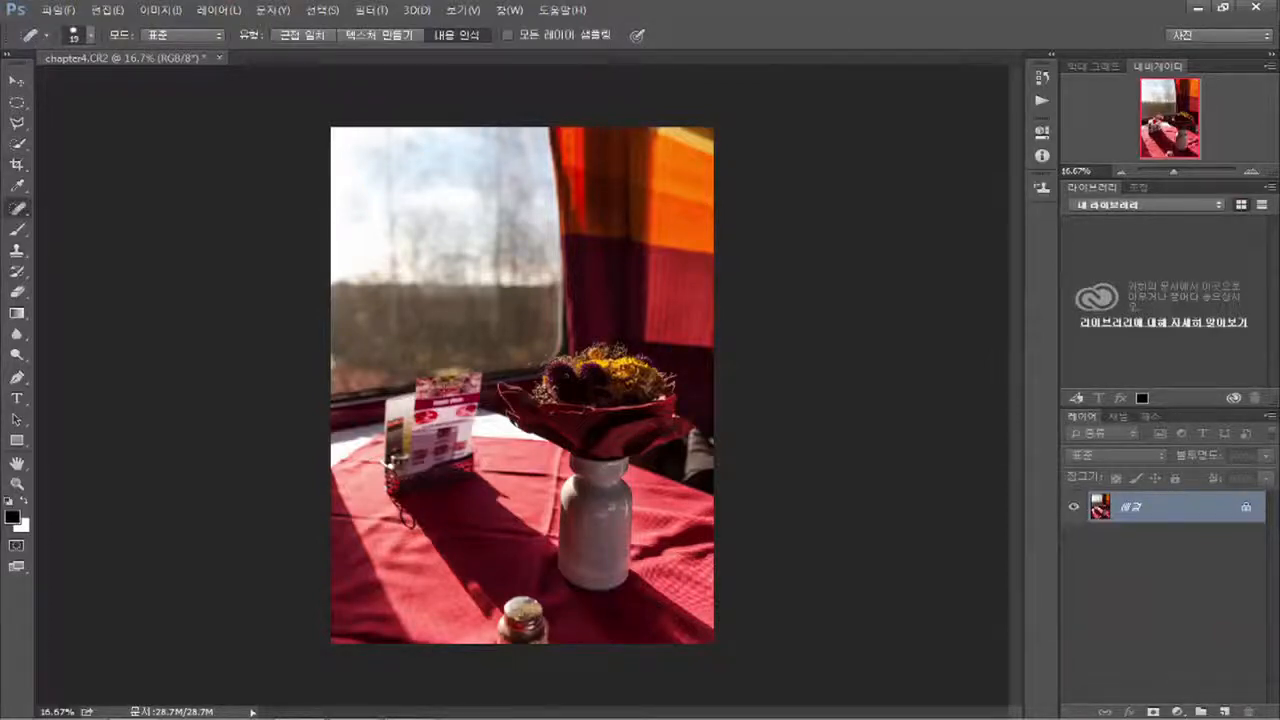
scroll(439, 418, up, 5)
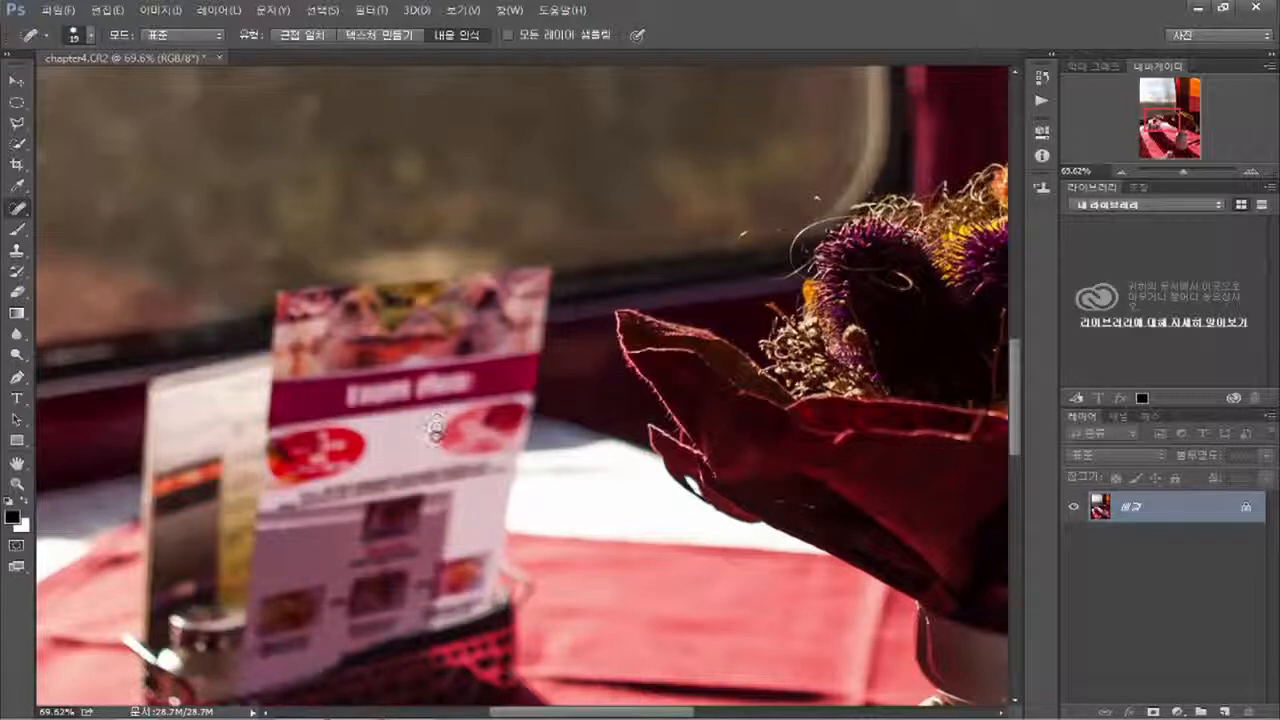
drag(429, 455, 484, 326)
drag(430, 434, 470, 250)
drag(711, 200, 326, 277)
drag(846, 363, 494, 391)
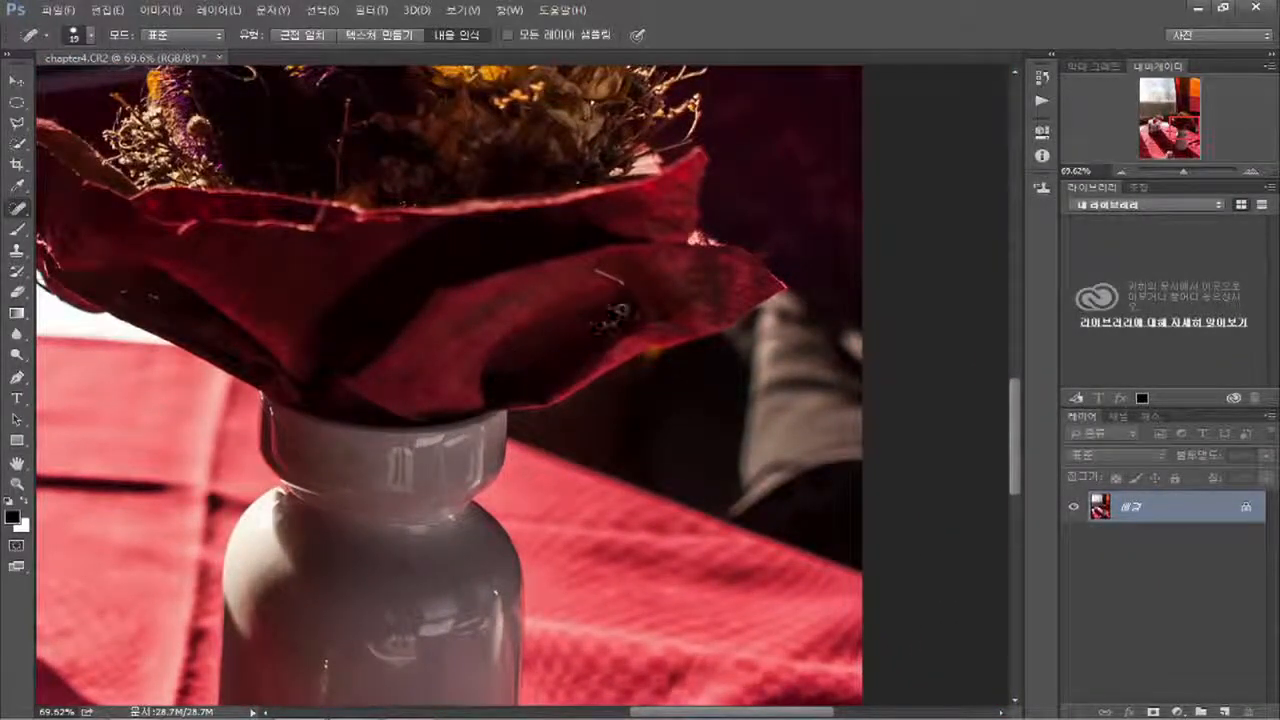
key(ctrl+plus)
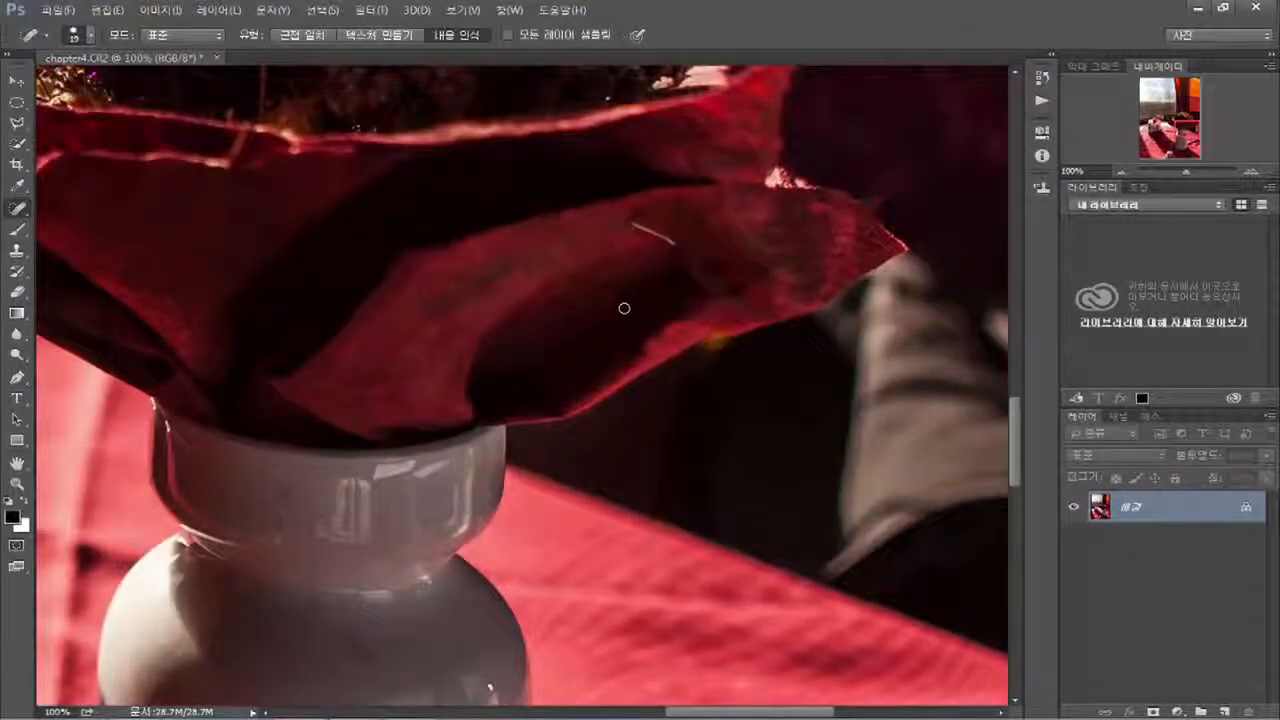
drag(624, 308, 517, 451)
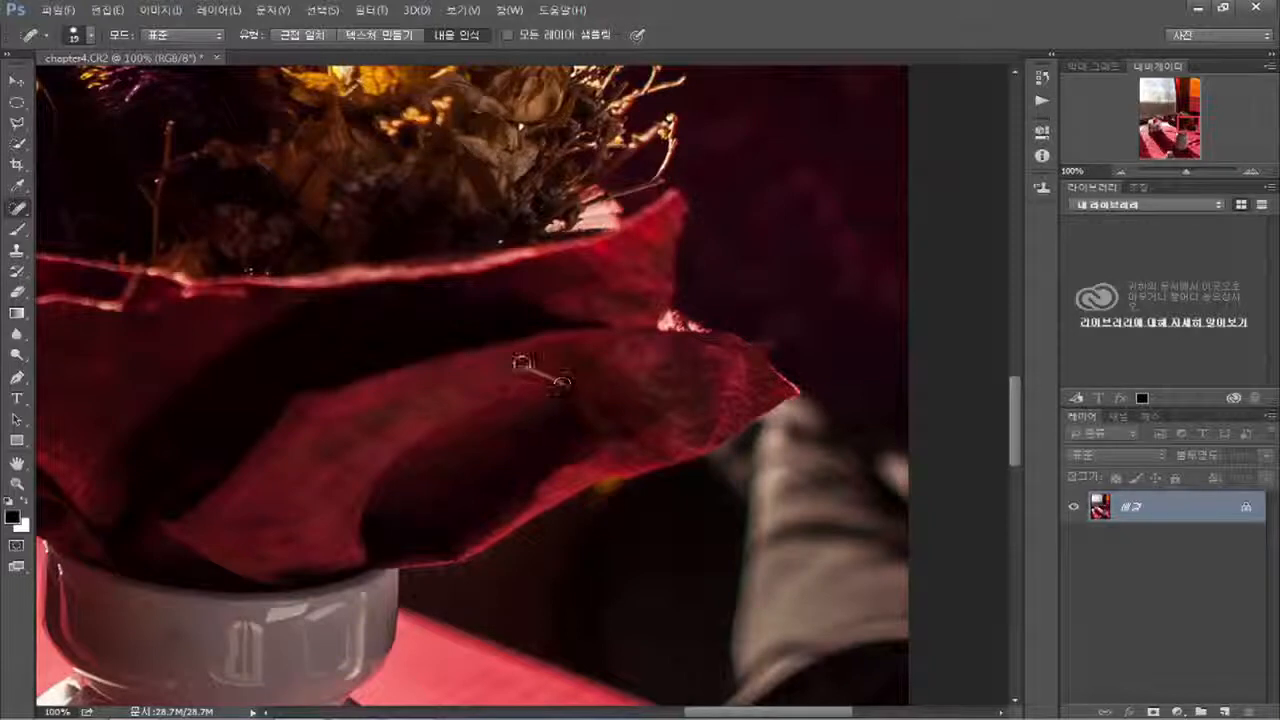
click(17, 208)
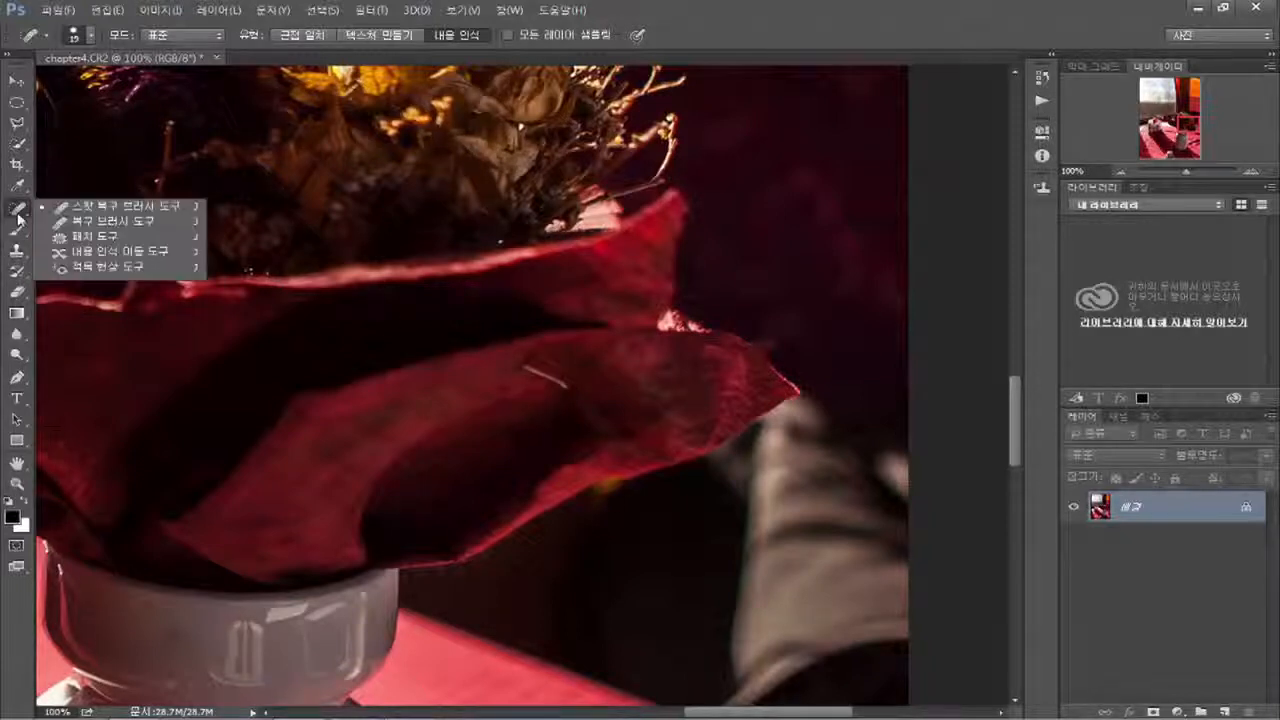
click(75, 211)
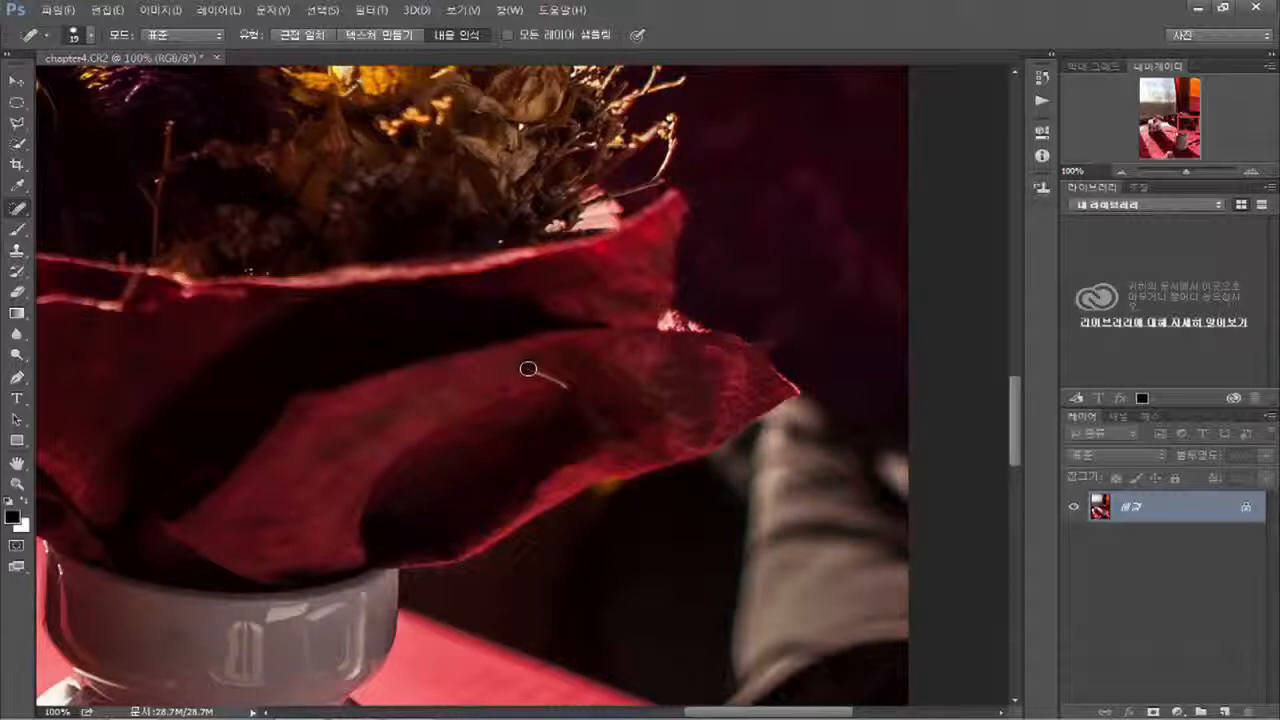
drag(521, 365, 566, 388)
Step: Switch to the Brush tool and set the foreground colour to green 47b312
scroll(568, 393, down, 3)
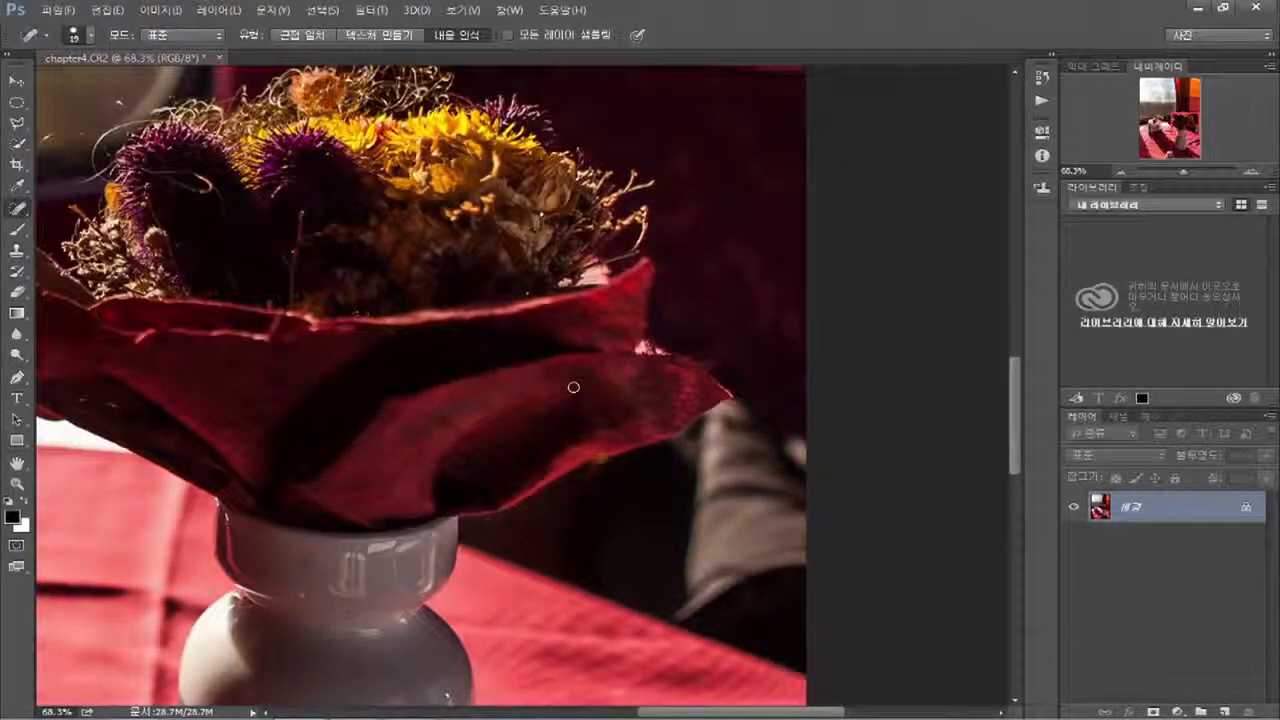
scroll(571, 388, down, 1)
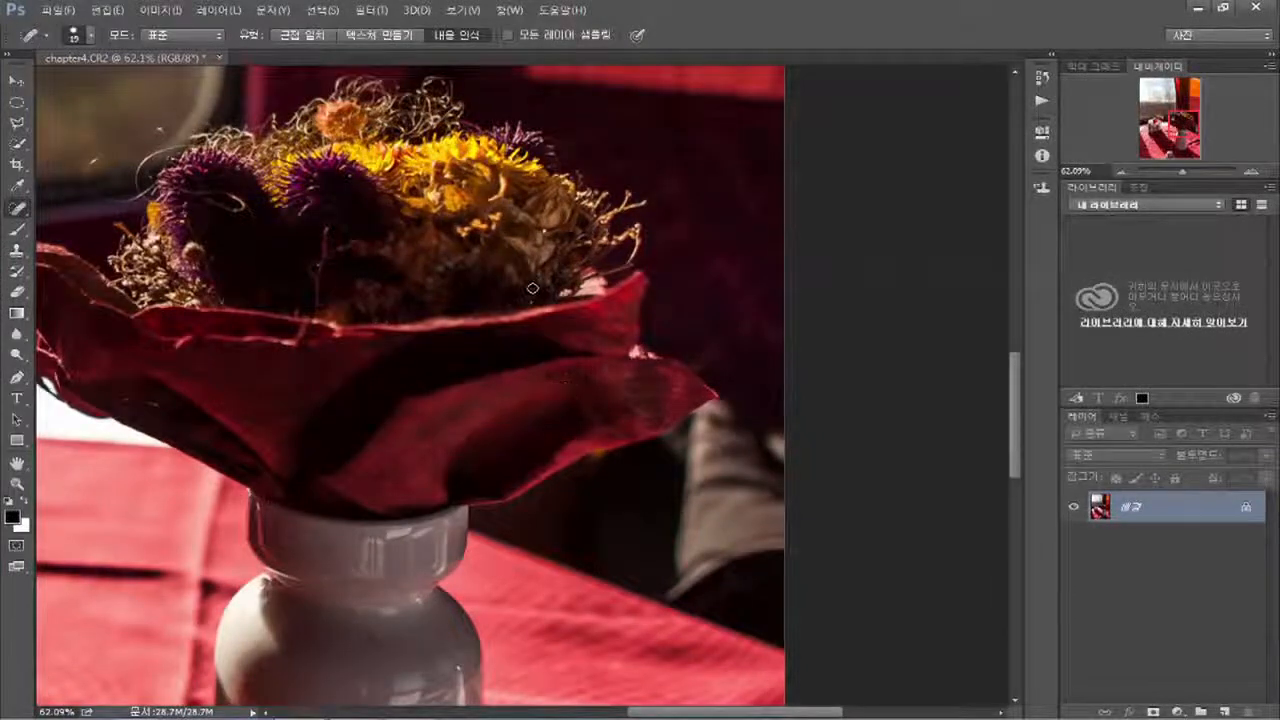
drag(536, 233, 570, 488)
scroll(537, 505, down, 1)
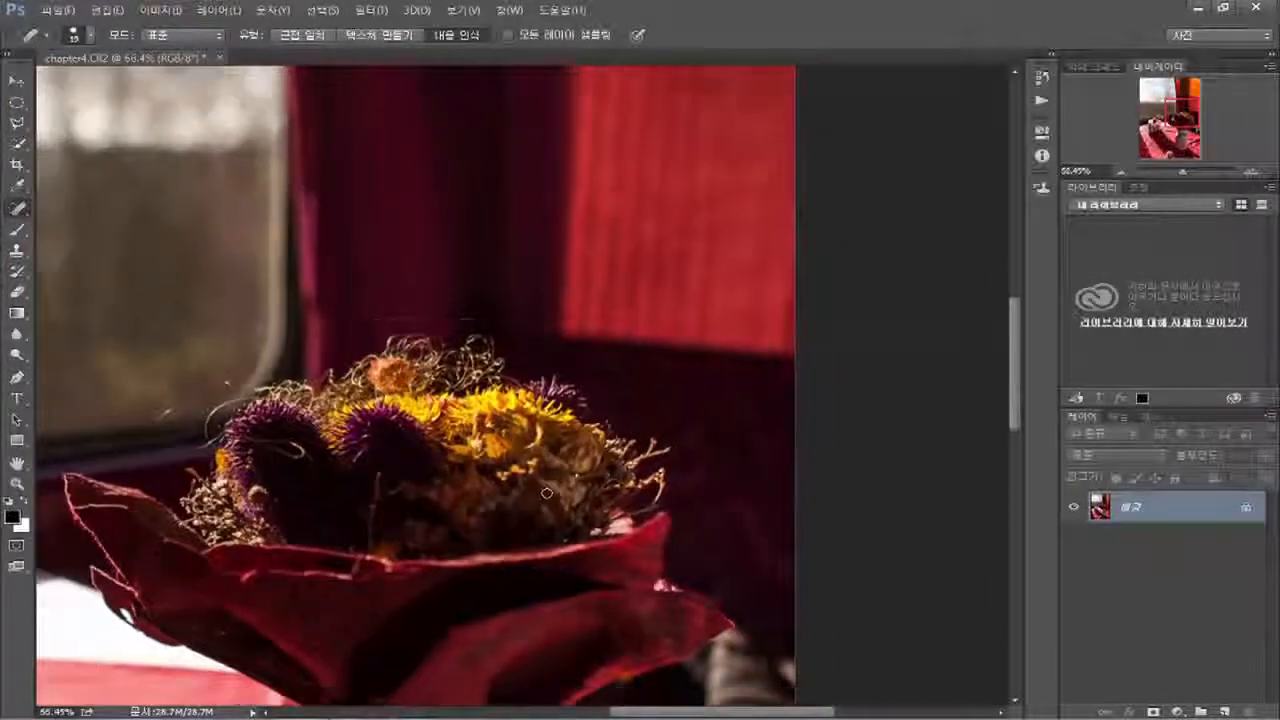
drag(523, 537, 631, 407)
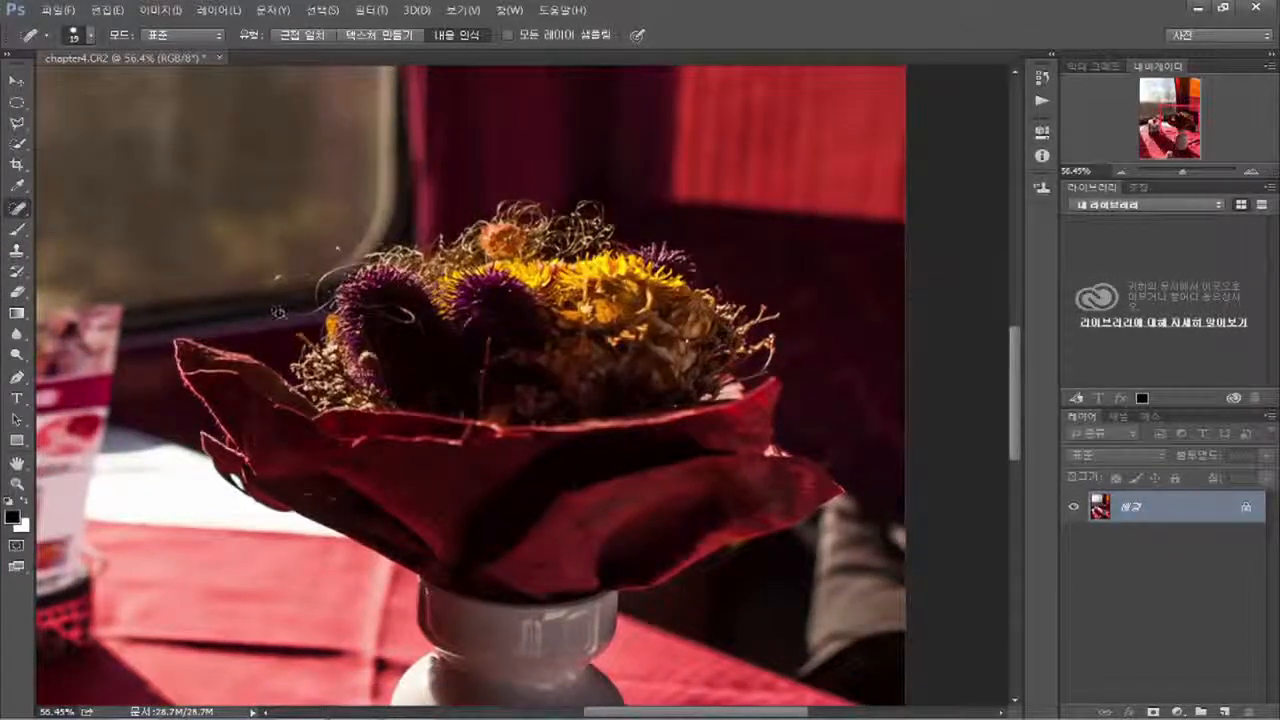
click(21, 233)
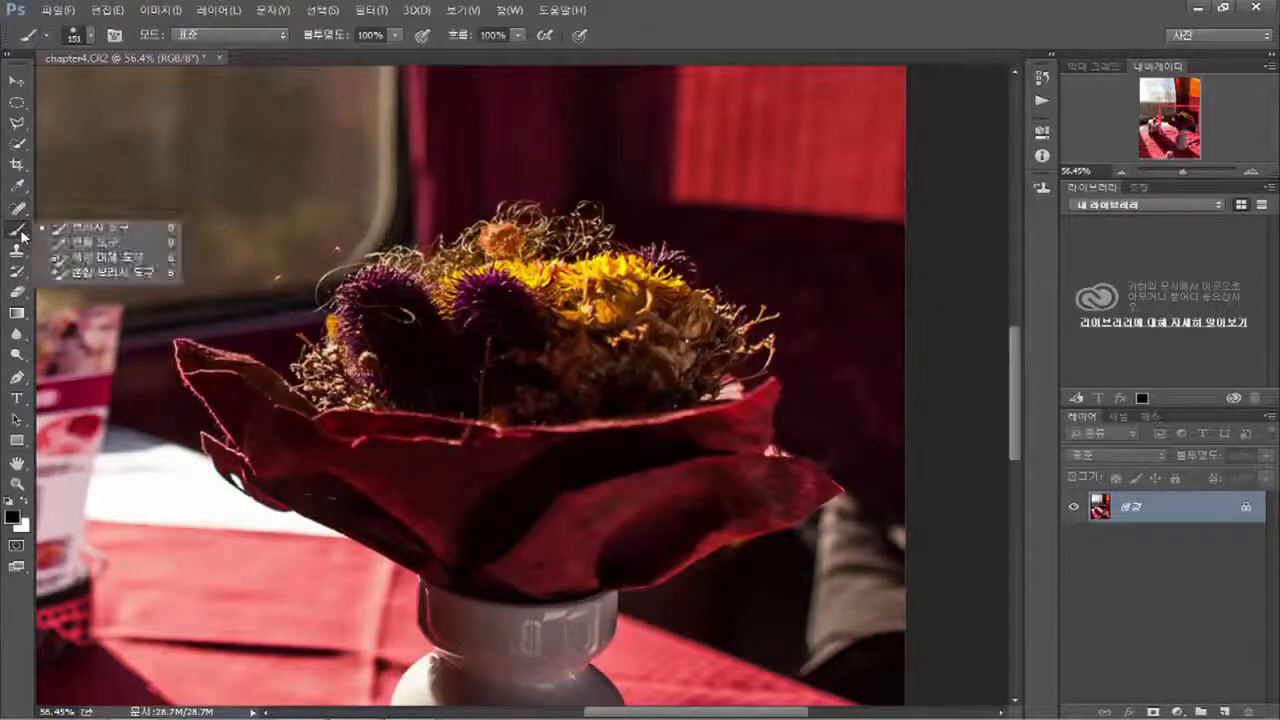
click(22, 236)
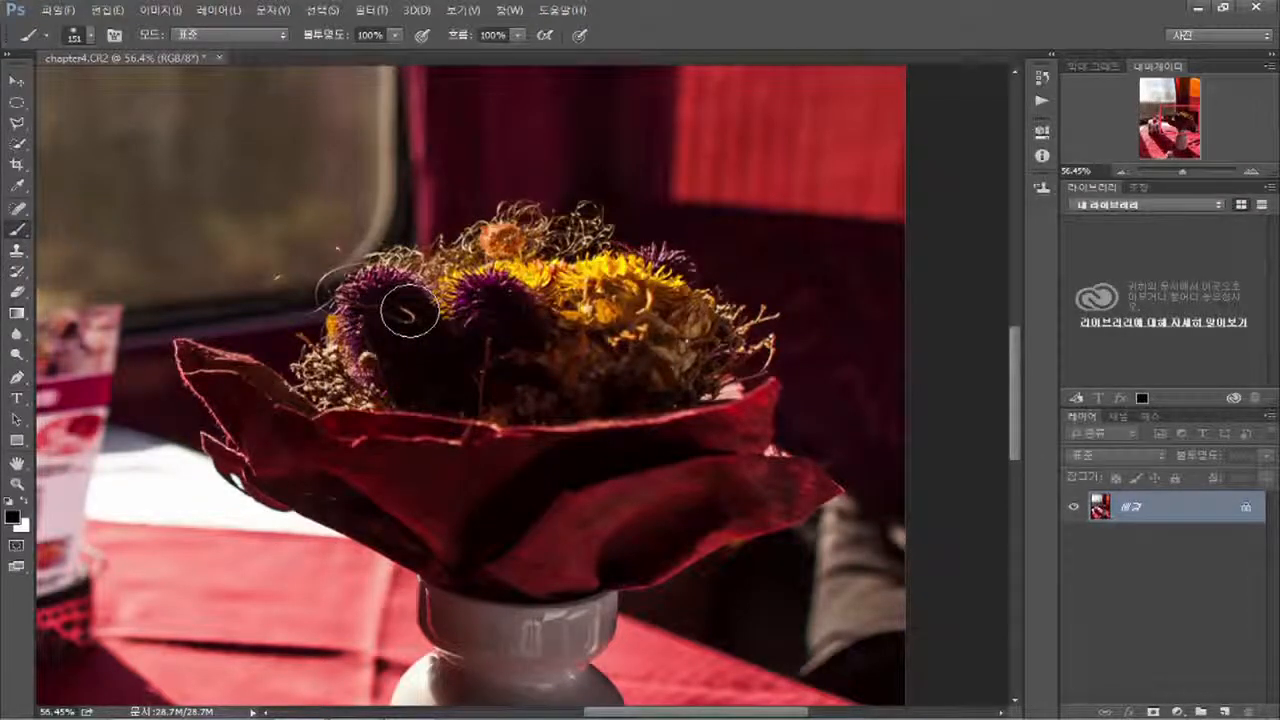
scroll(379, 311, down, 4)
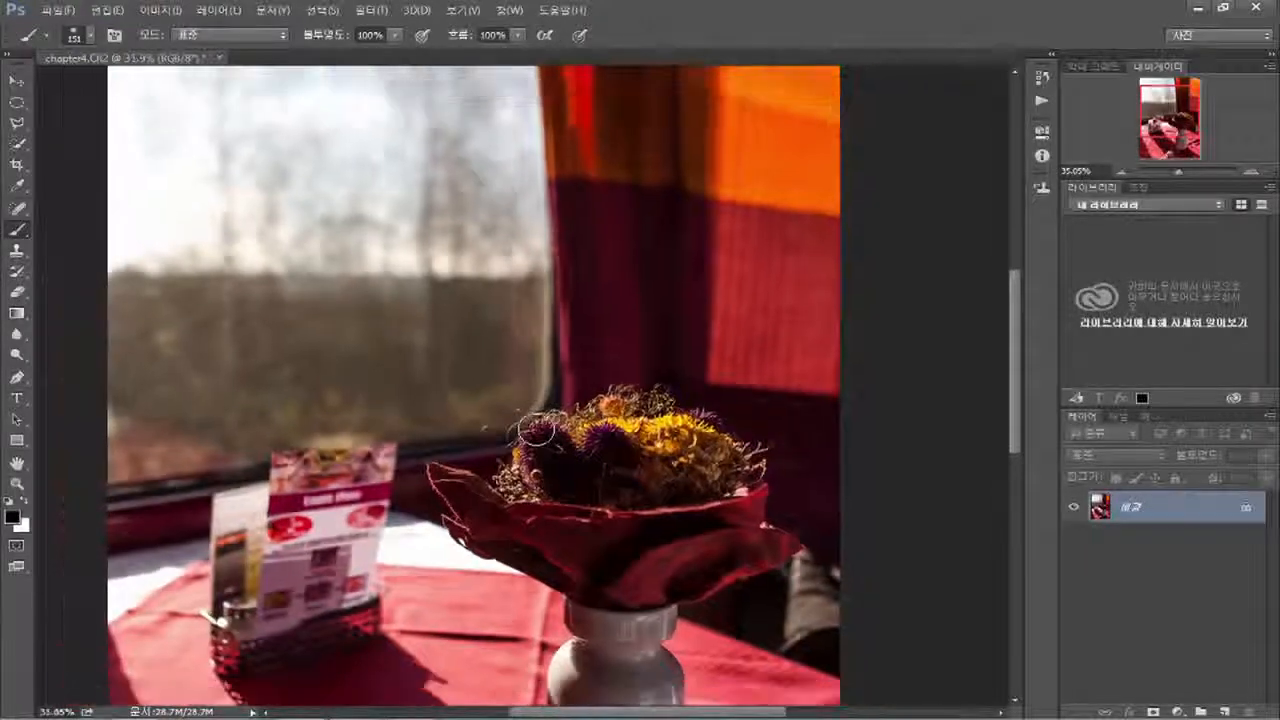
scroll(535, 430, down, 2)
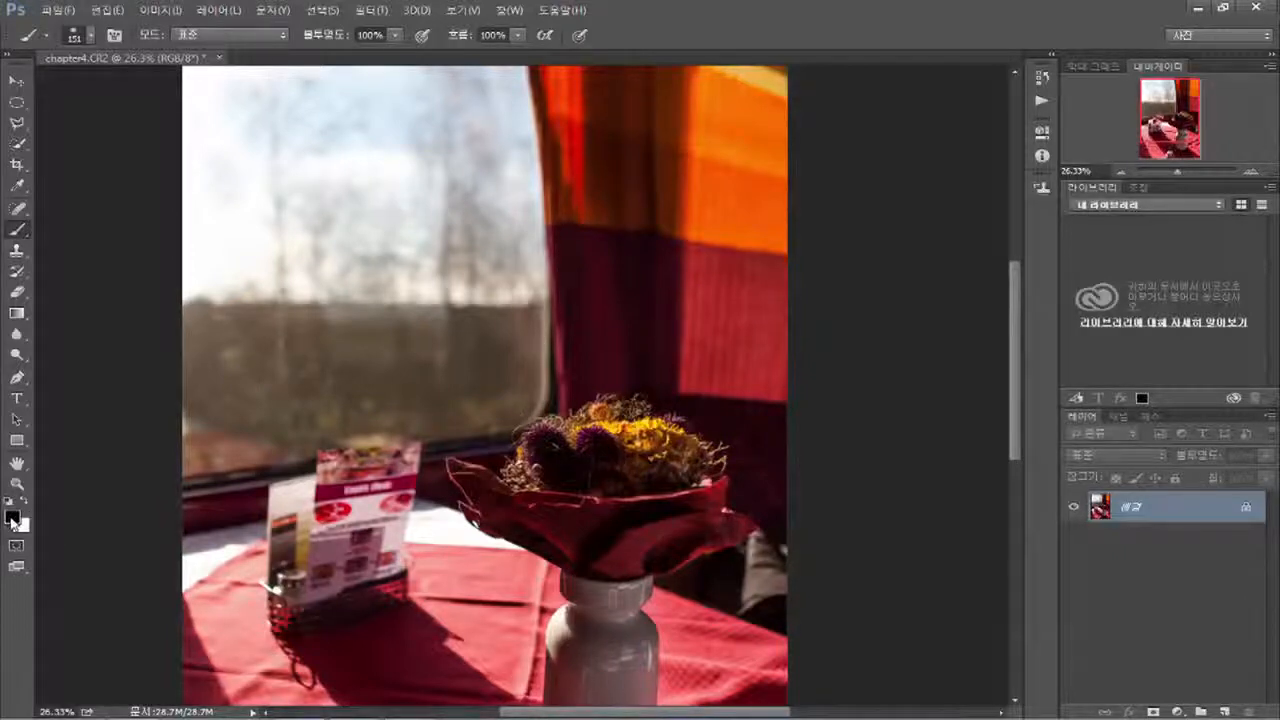
click(13, 519)
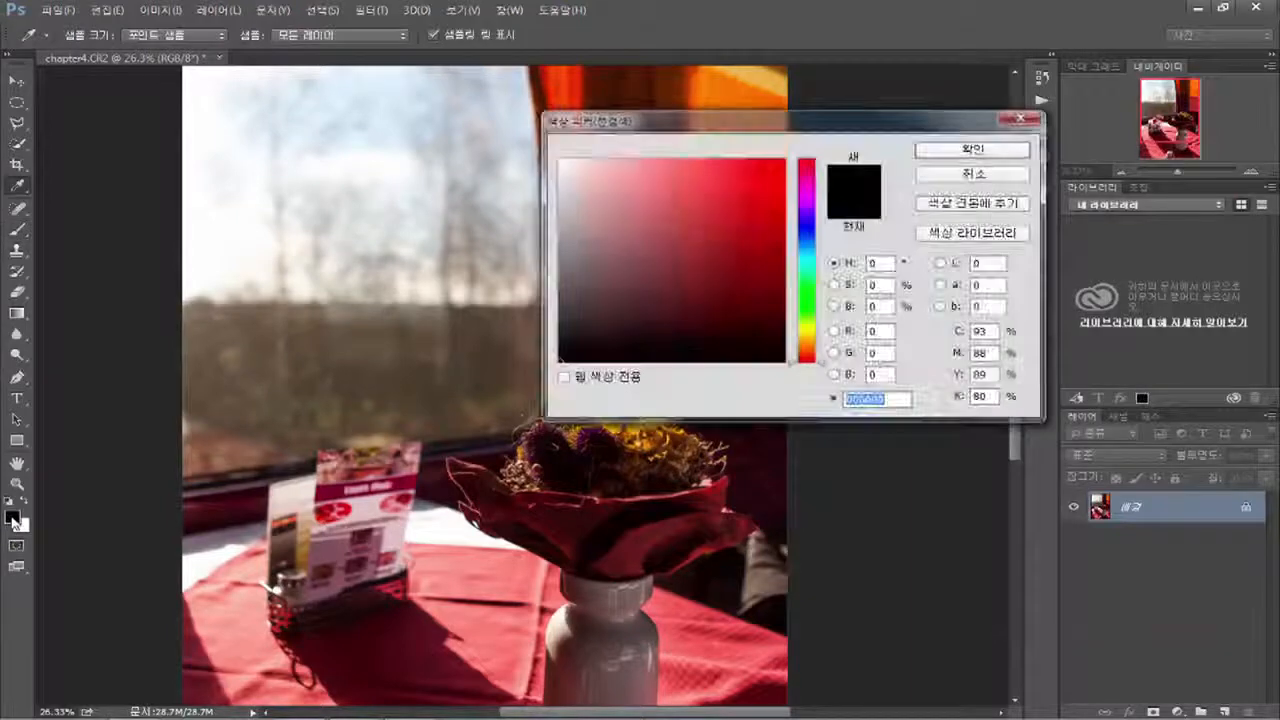
drag(806, 354, 812, 312)
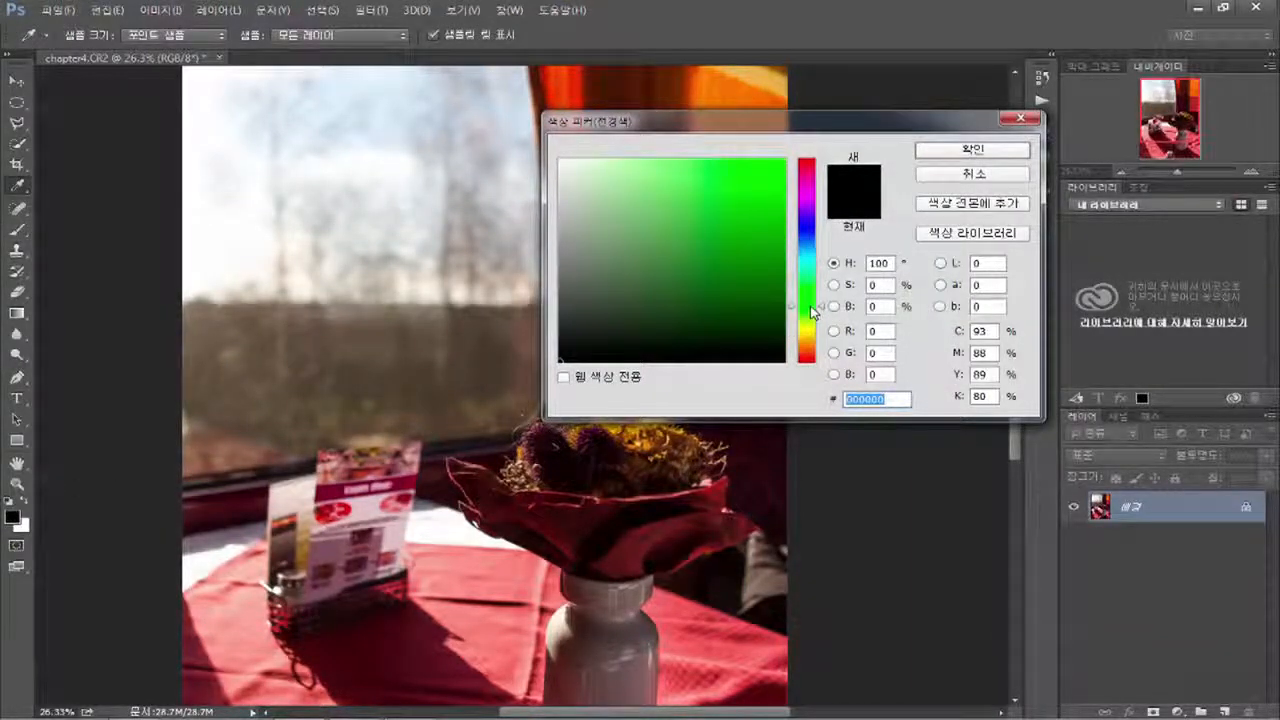
click(763, 219)
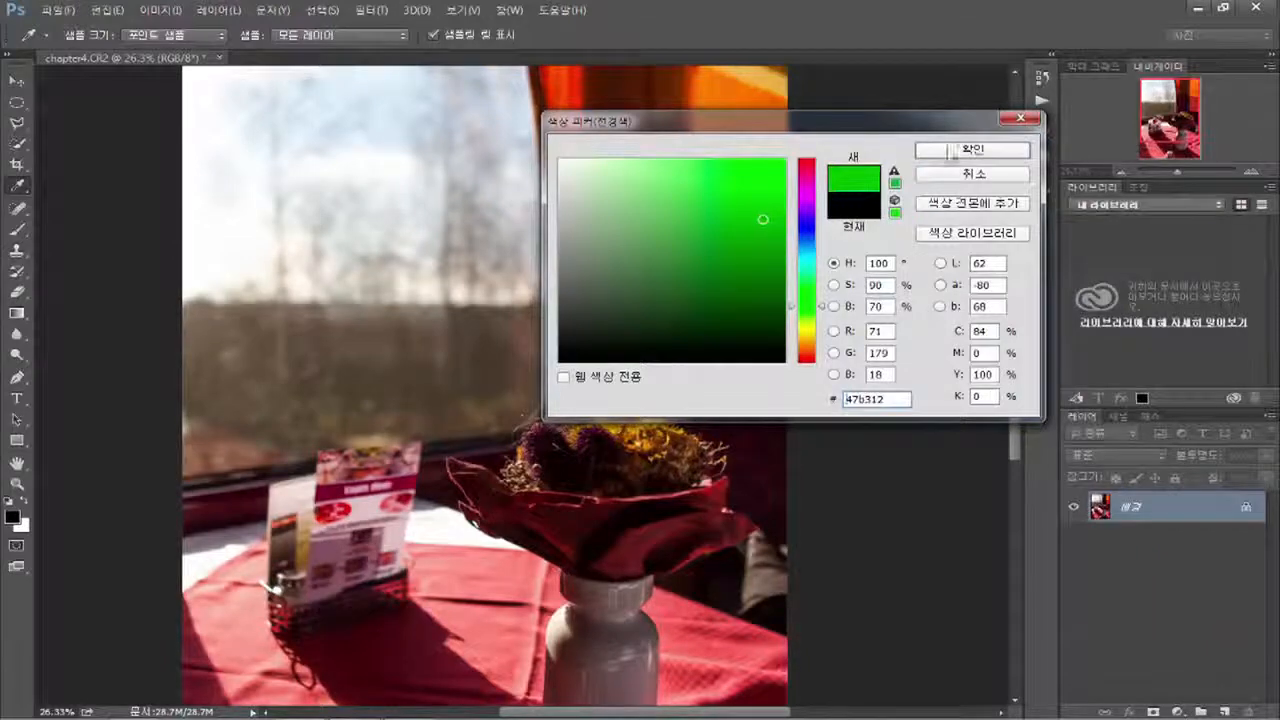
click(949, 149)
Step: Paint three branching green tree shapes over the window with freehand brush strokes
key(b)
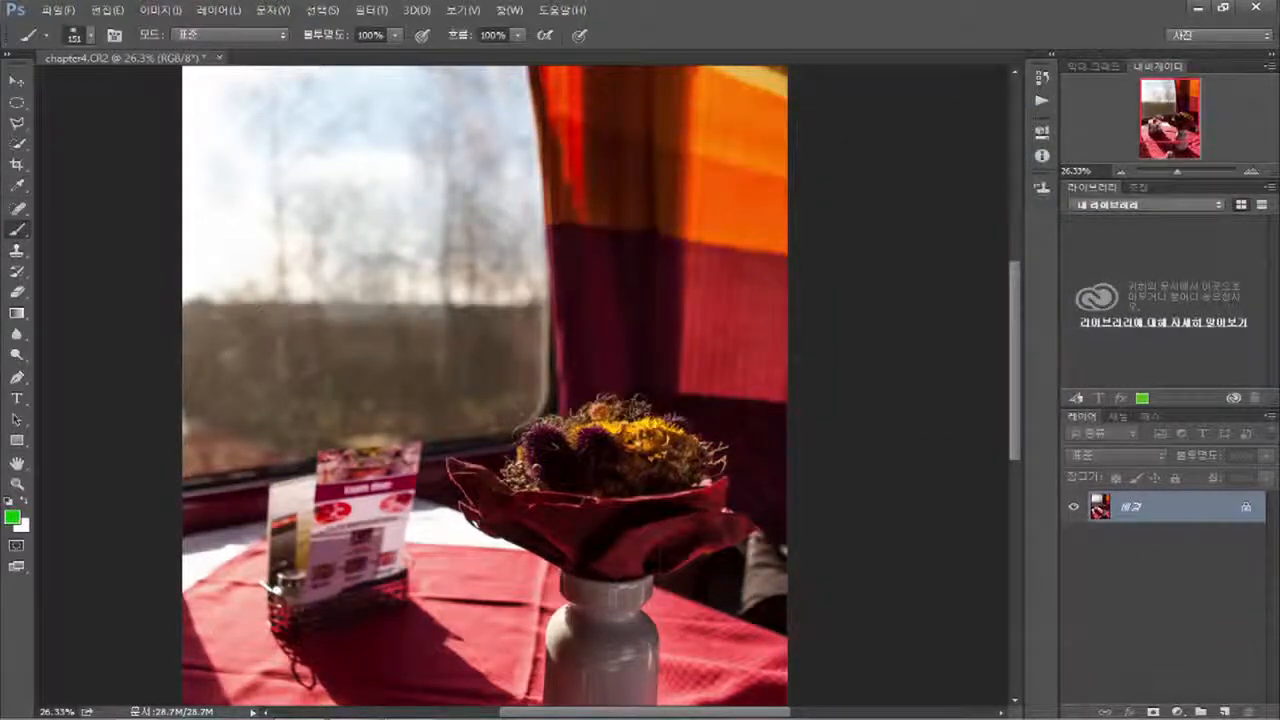
mouse_move(281, 336)
mouse_down()
mouse_move(274, 142)
mouse_move(277, 174)
mouse_move(357, 114)
mouse_up()
mouse_move(251, 151)
mouse_down()
mouse_move(240, 137)
mouse_move(277, 163)
mouse_move(276, 75)
mouse_up()
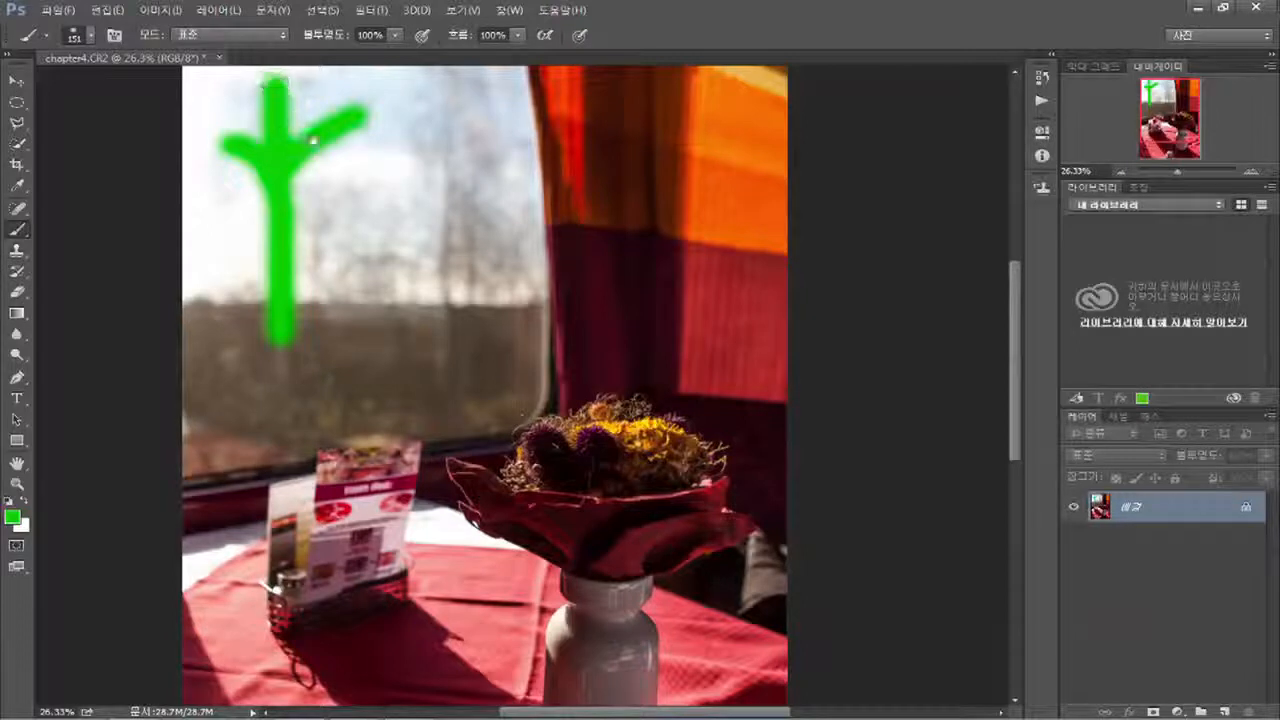
scroll(313, 140, up, 3)
mouse_move(432, 416)
mouse_down()
mouse_move(426, 366)
mouse_move(437, 157)
mouse_up()
mouse_move(461, 402)
mouse_down()
mouse_move(485, 273)
mouse_move(472, 324)
mouse_move(524, 300)
mouse_move(472, 380)
mouse_move(503, 343)
mouse_up()
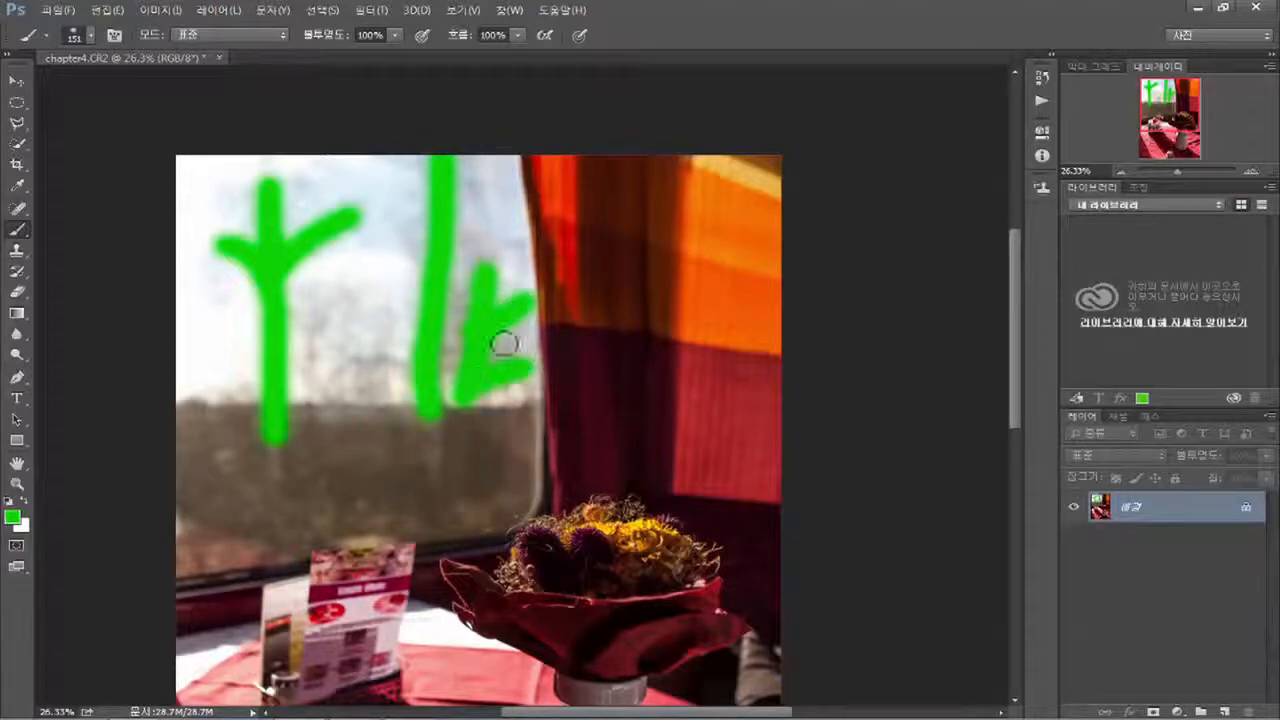
mouse_move(390, 350)
mouse_down()
mouse_move(432, 271)
mouse_move(486, 212)
mouse_up()
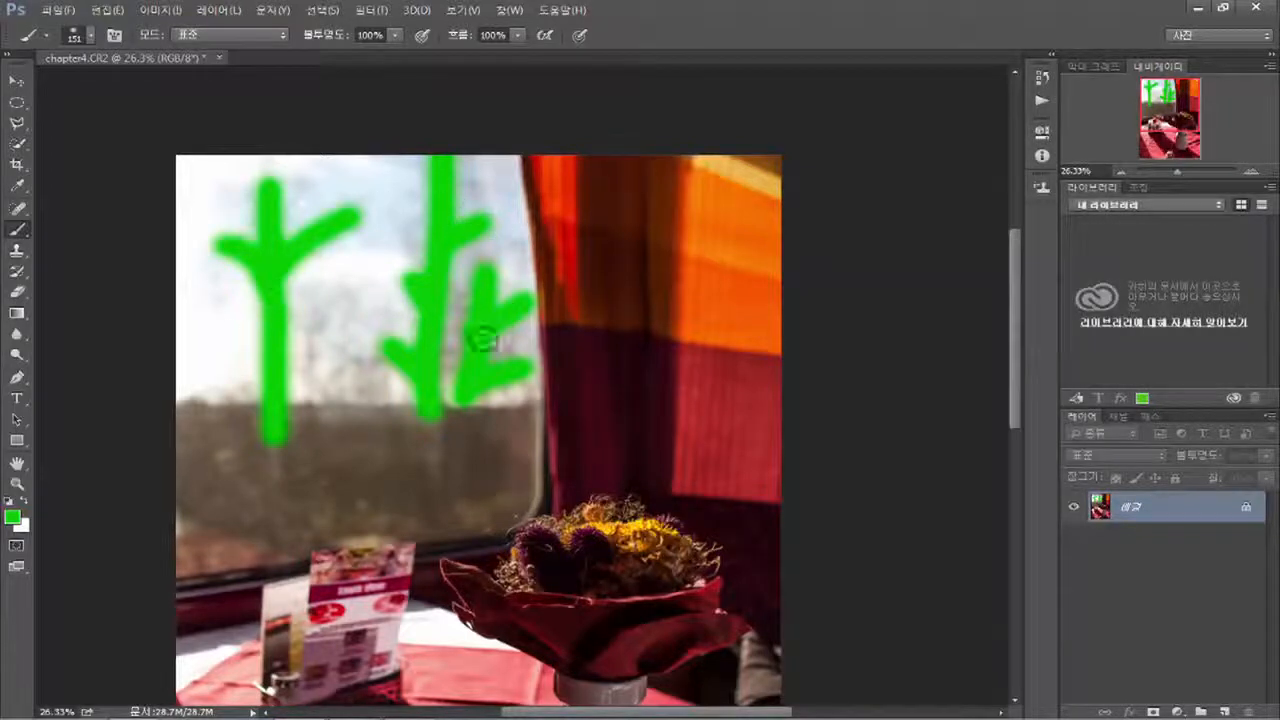
right_click(24, 236)
click(24, 236)
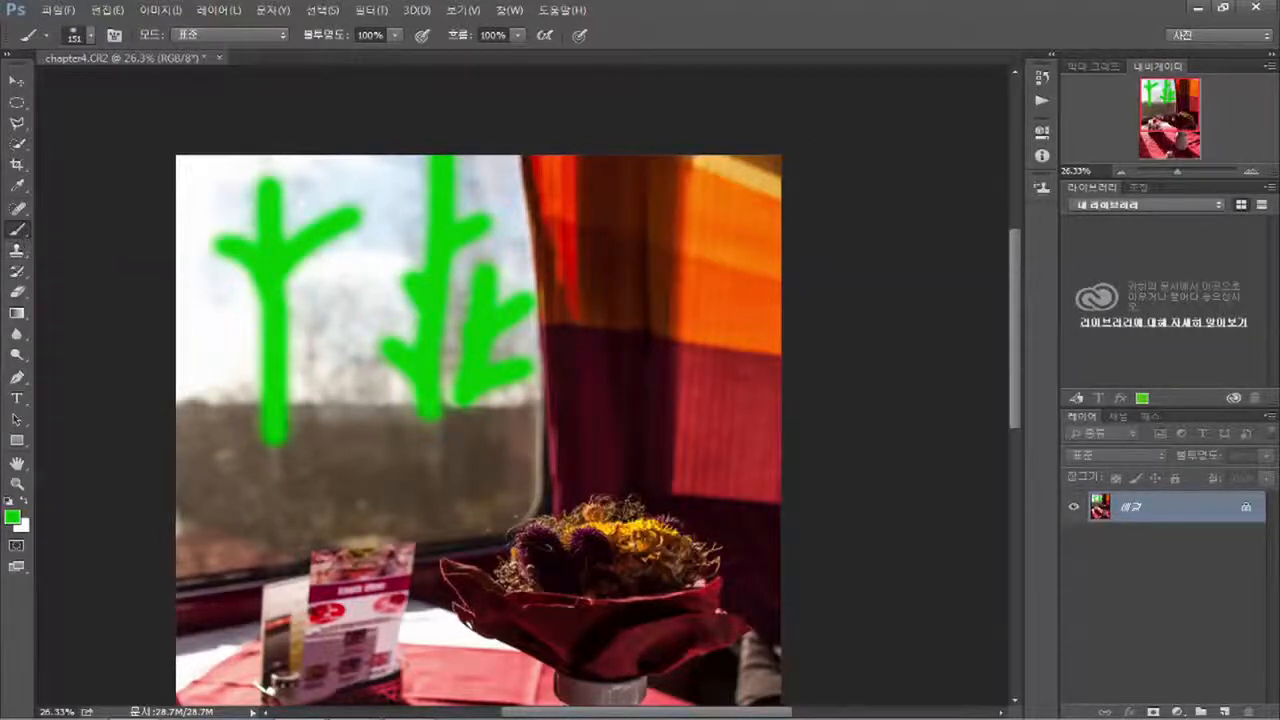
Step: Discard the green brush strokes and the spot healing by returning to the last deselect state in the history, and close the history
click(1040, 82)
scroll(943, 238, up, 3)
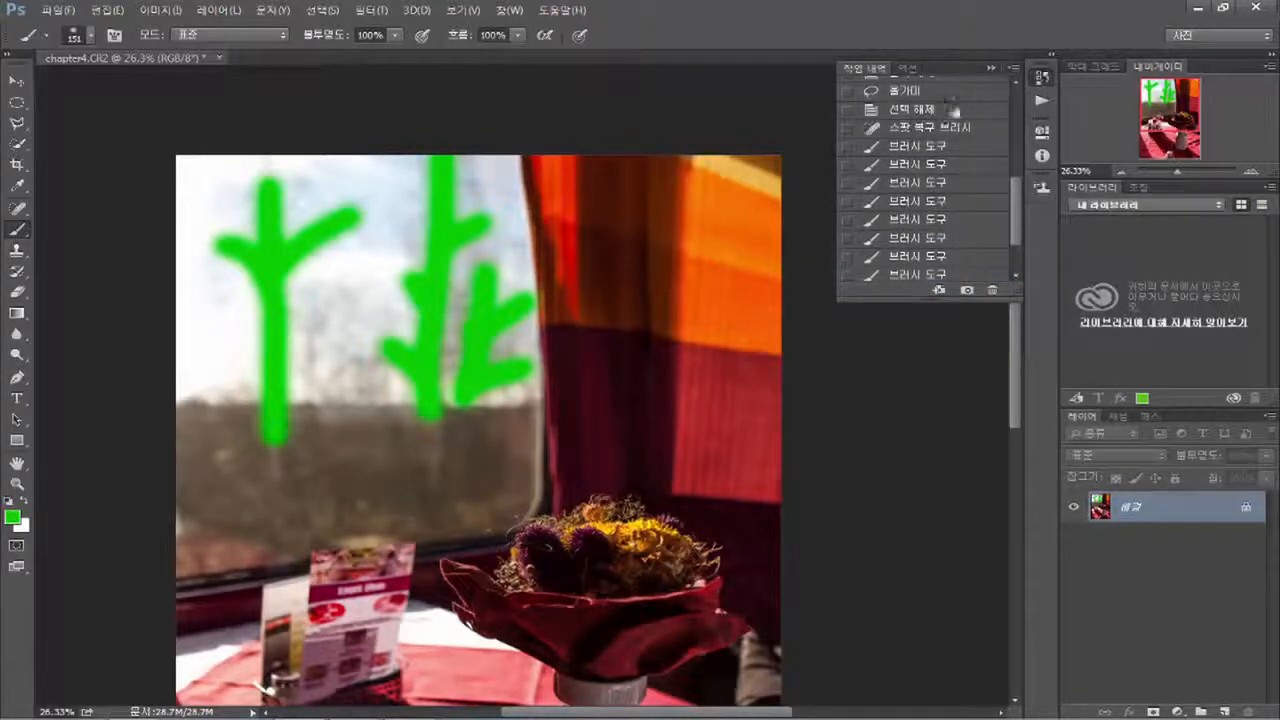
scroll(926, 118, down, 3)
scroll(900, 140, up, 4)
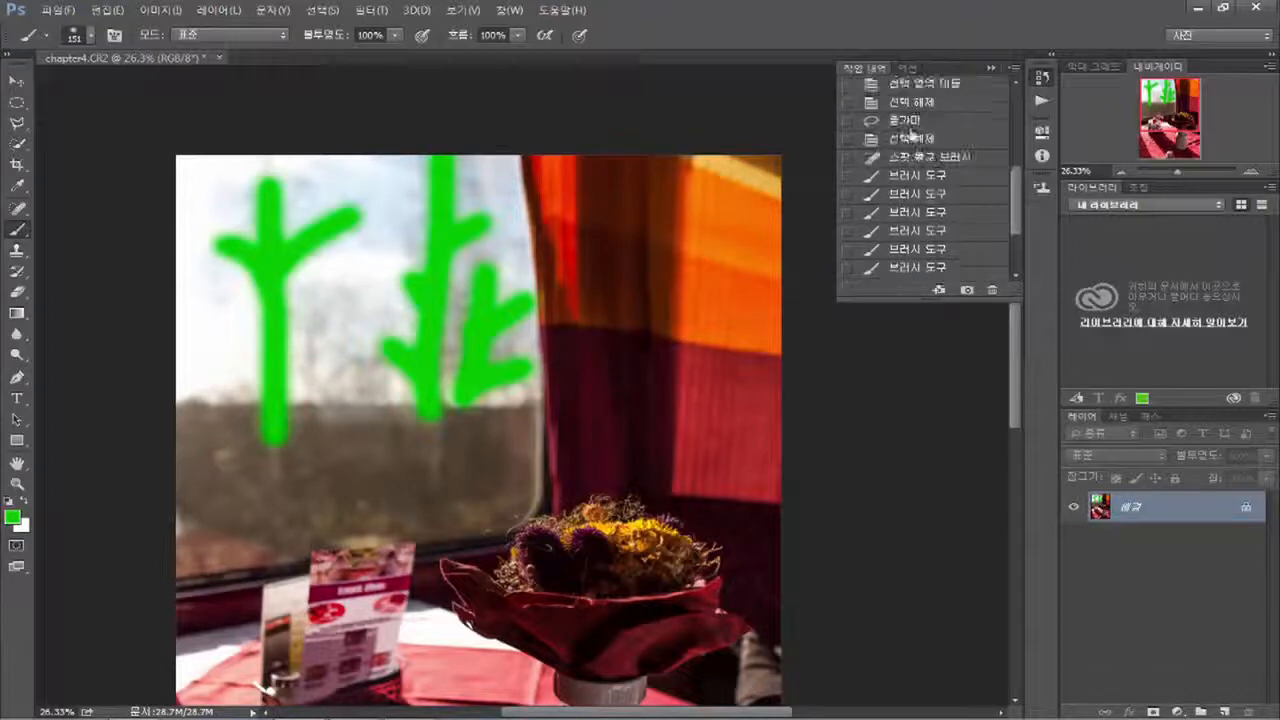
click(912, 139)
click(1040, 80)
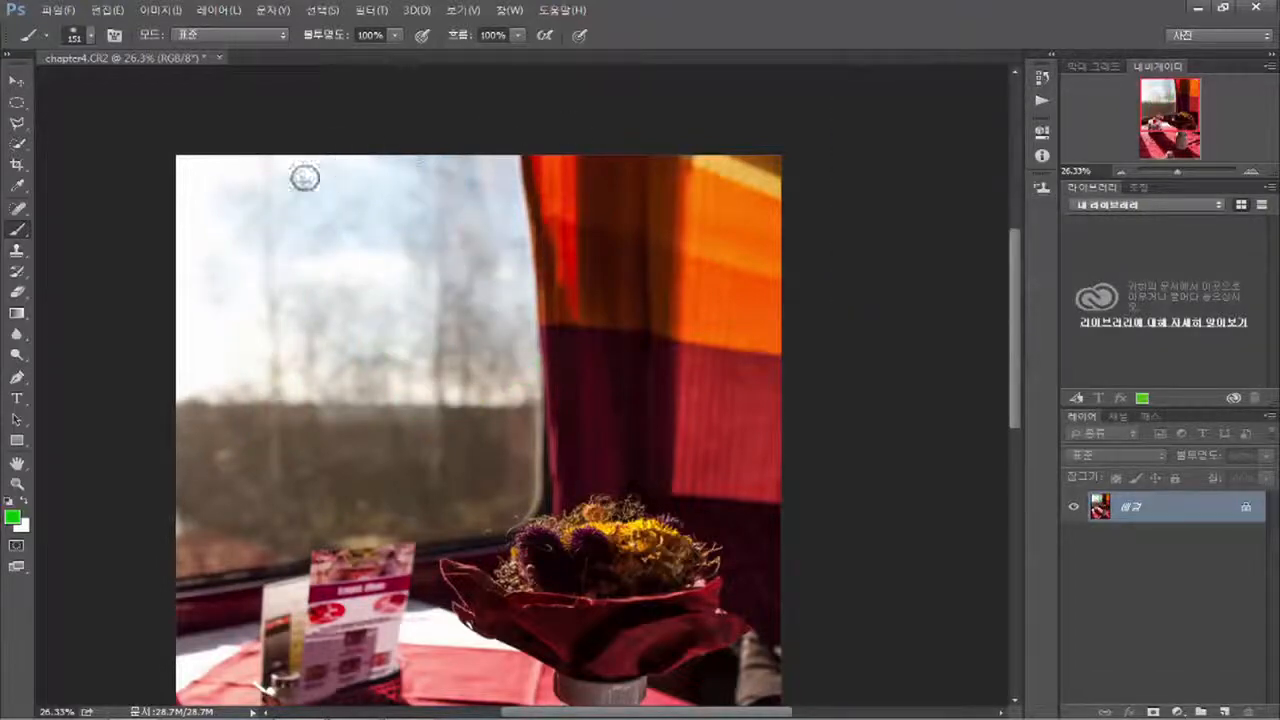
Step: Switch to the Clone Stamp tool and set its brush size to 235 px
drag(491, 477, 467, 286)
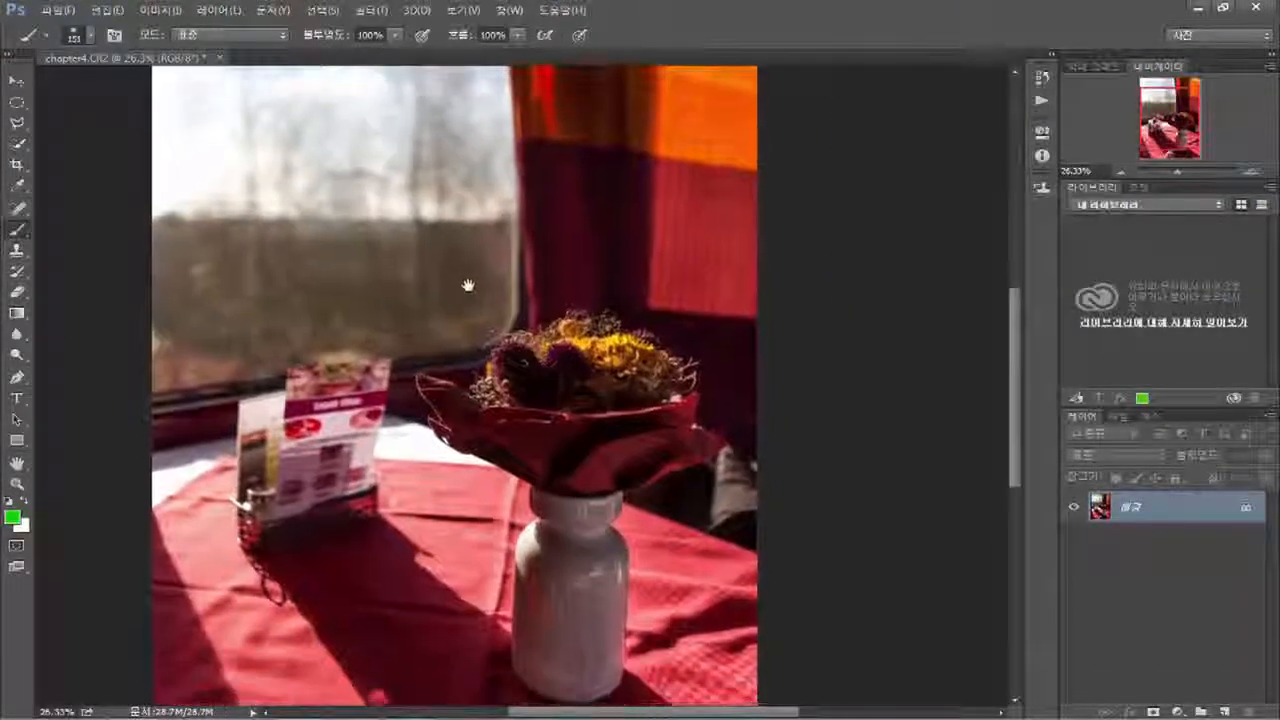
click(20, 254)
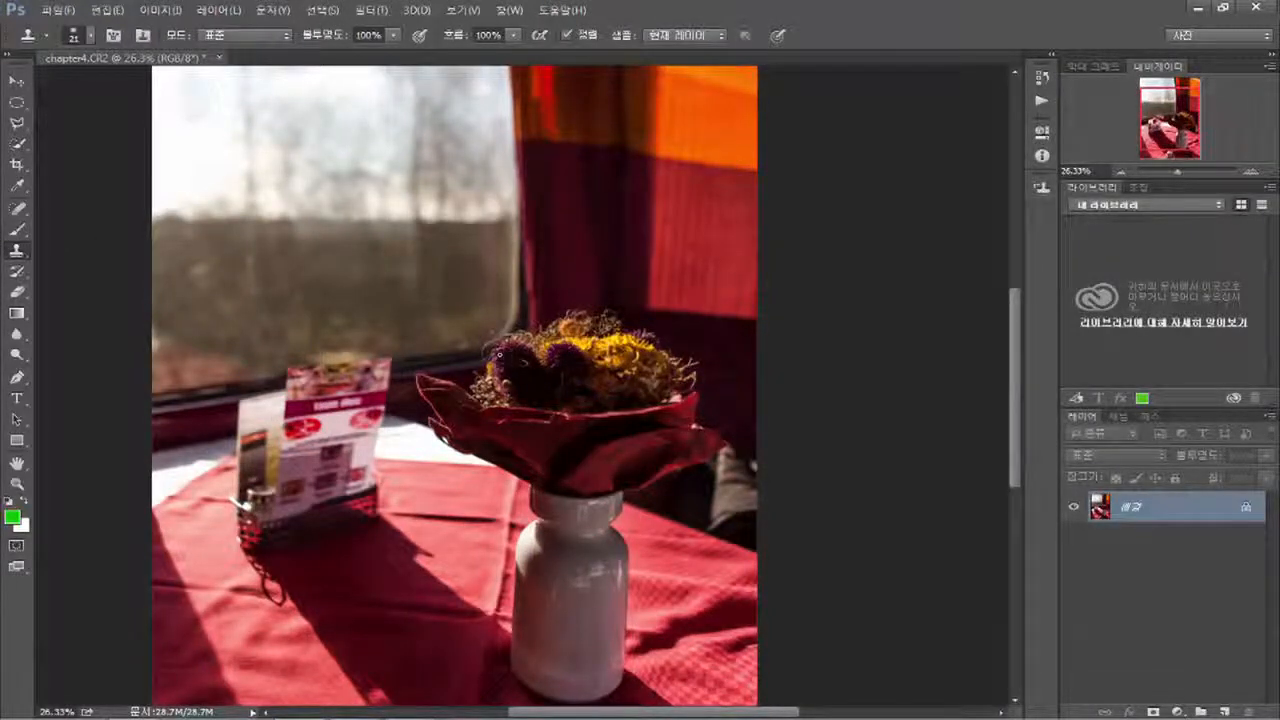
scroll(557, 360, up, 4)
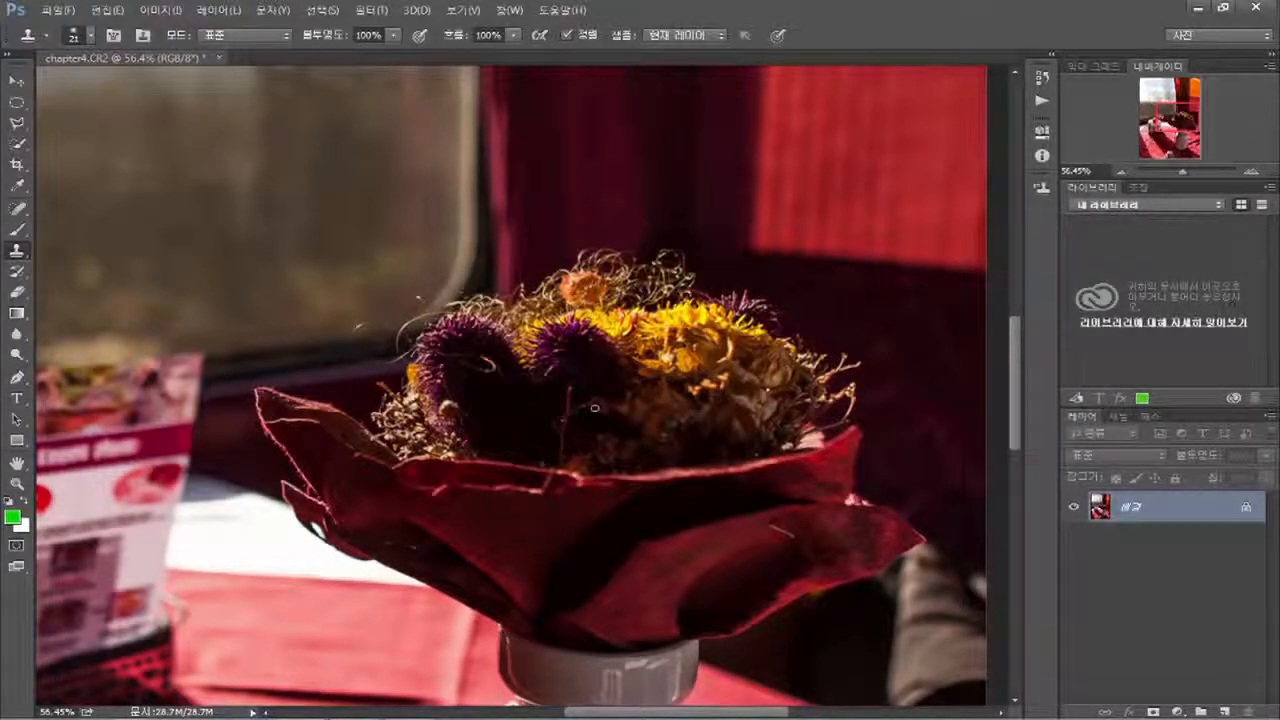
right_click(593, 441)
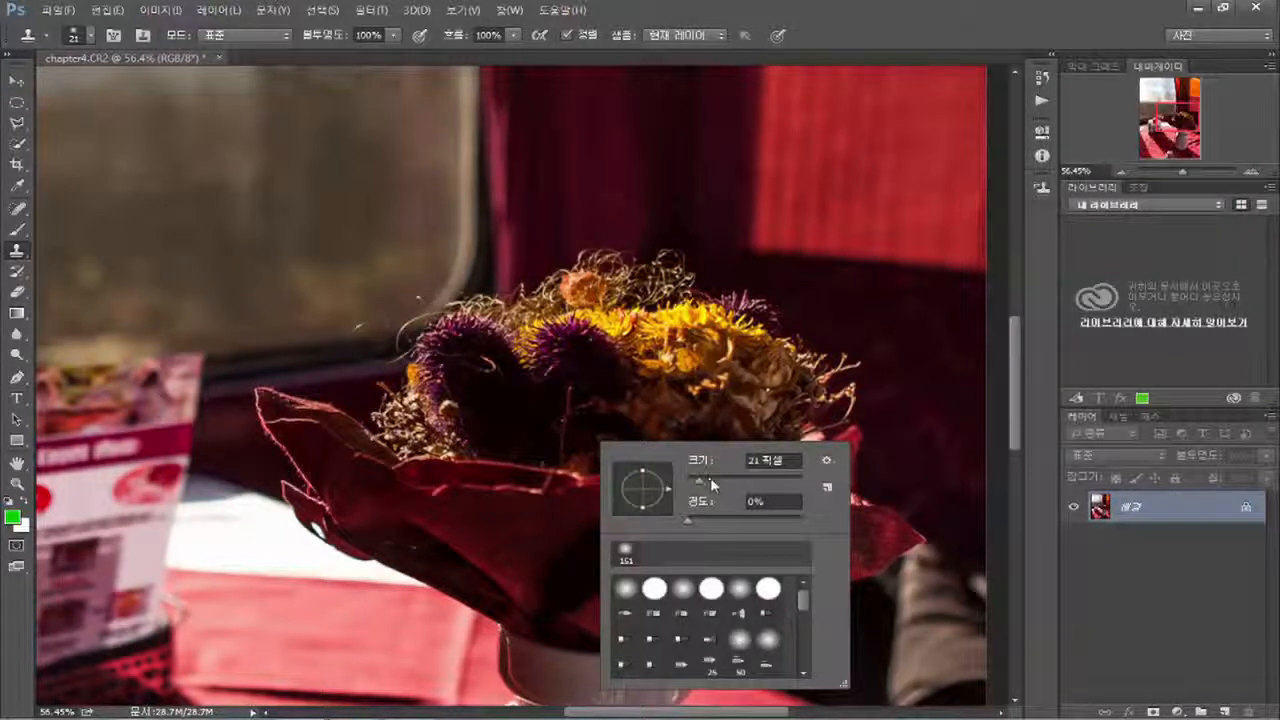
drag(704, 479, 764, 484)
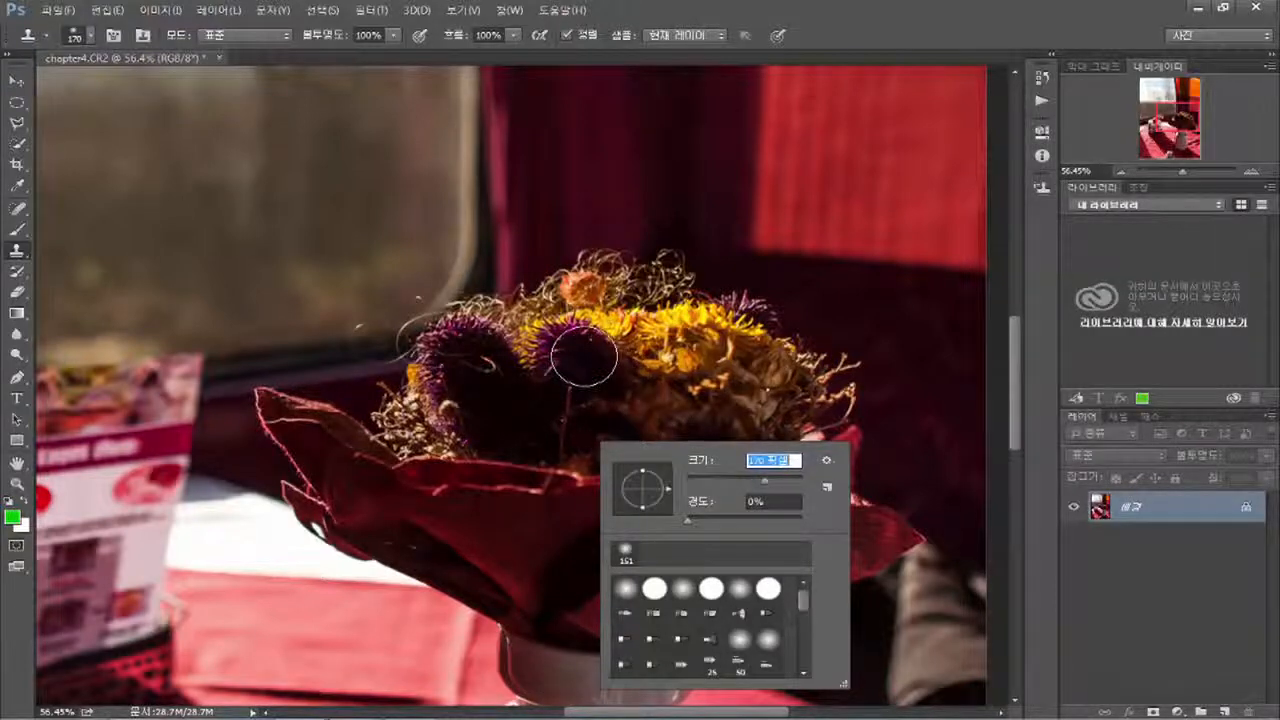
drag(764, 485, 783, 485)
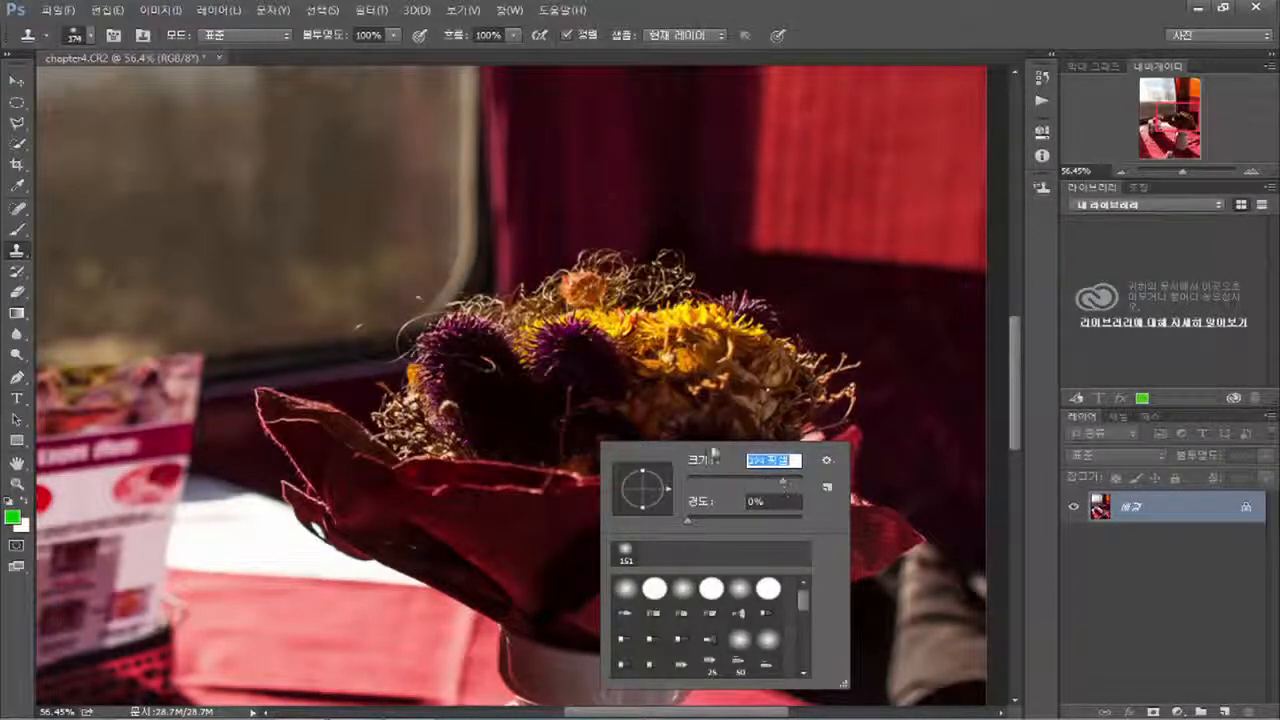
drag(781, 487, 775, 486)
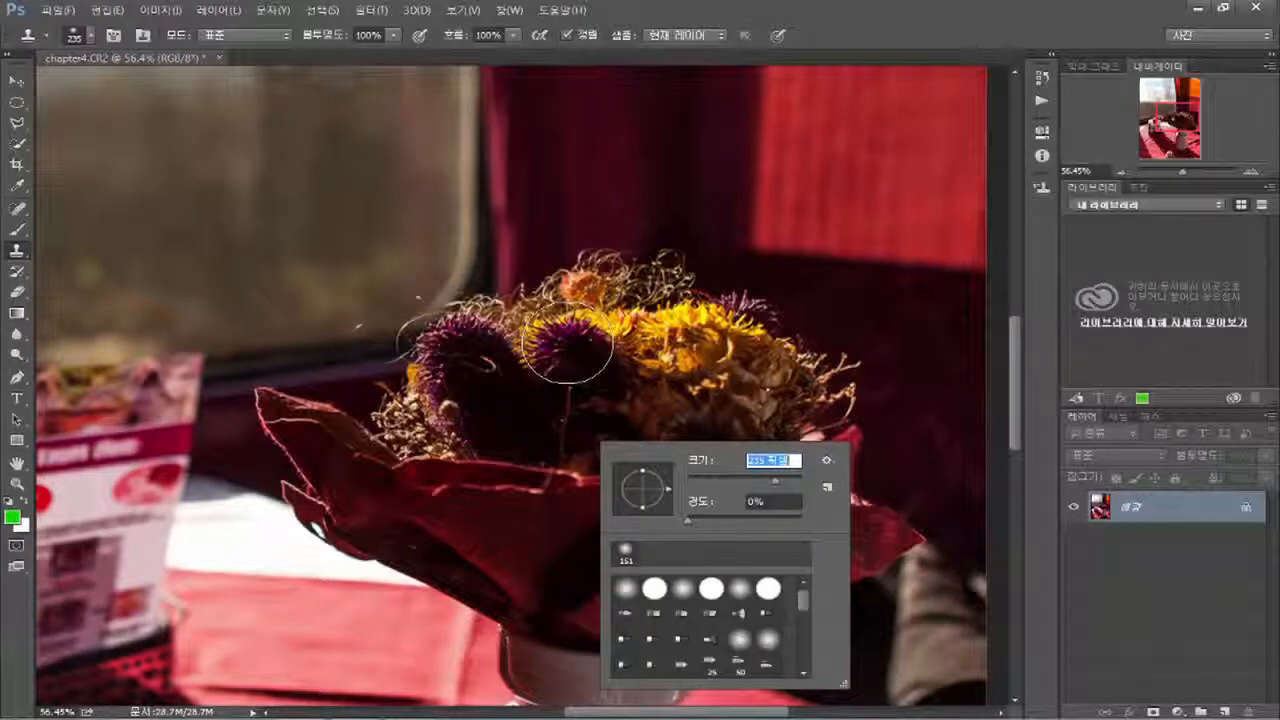
click(567, 345)
click(571, 289)
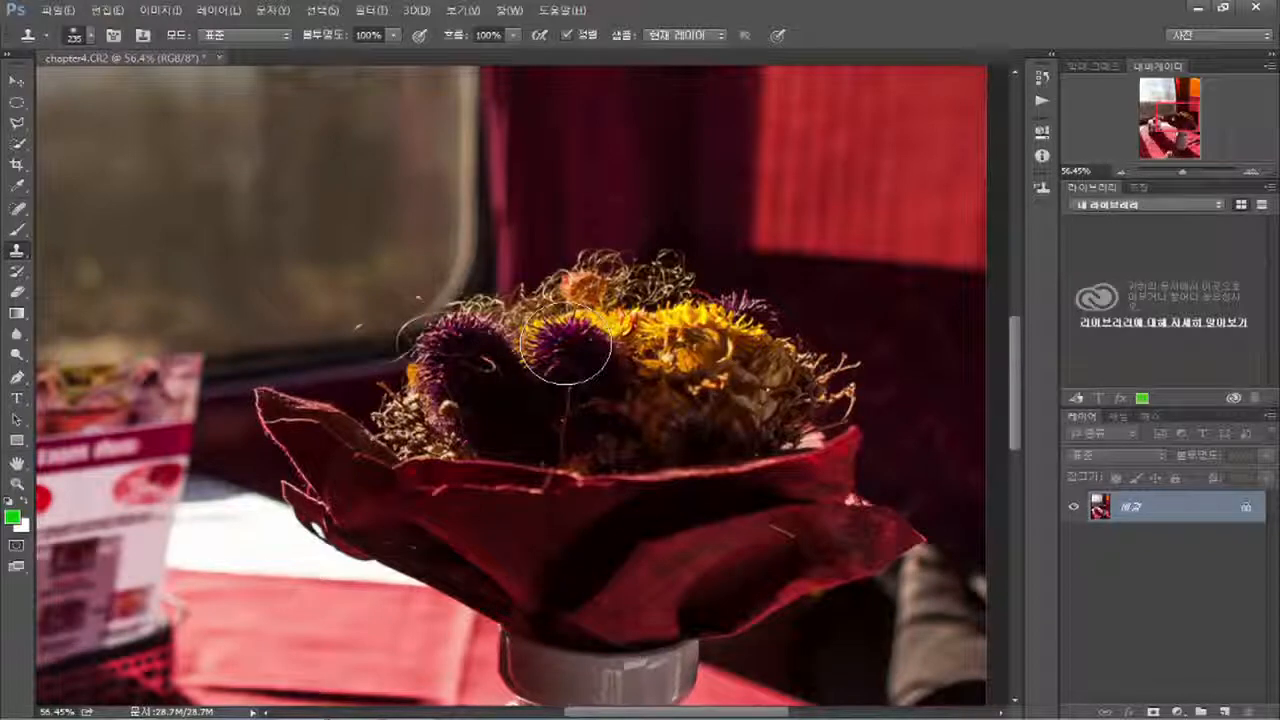
Step: Try cloning the purple flower and the yellow flower onto other parts of the bouquet, sampling each flower first
alt+click(566, 345)
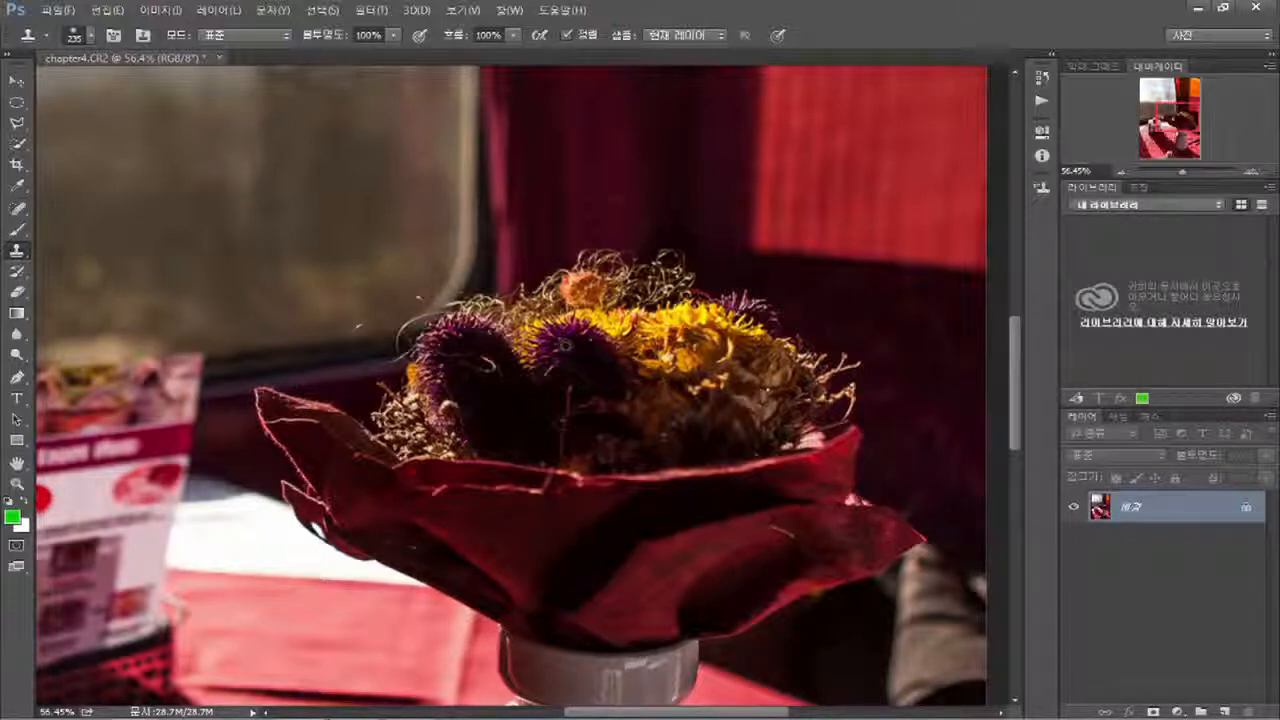
drag(565, 345, 665, 345)
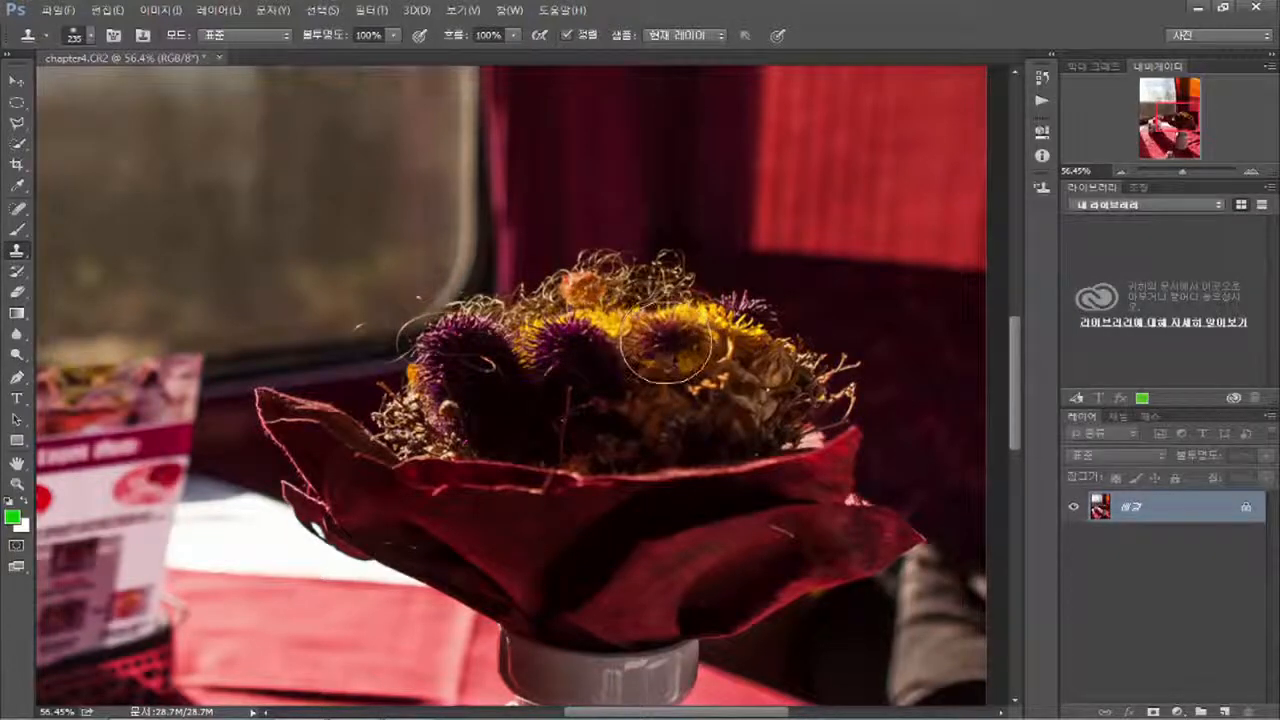
key(ctrl+z)
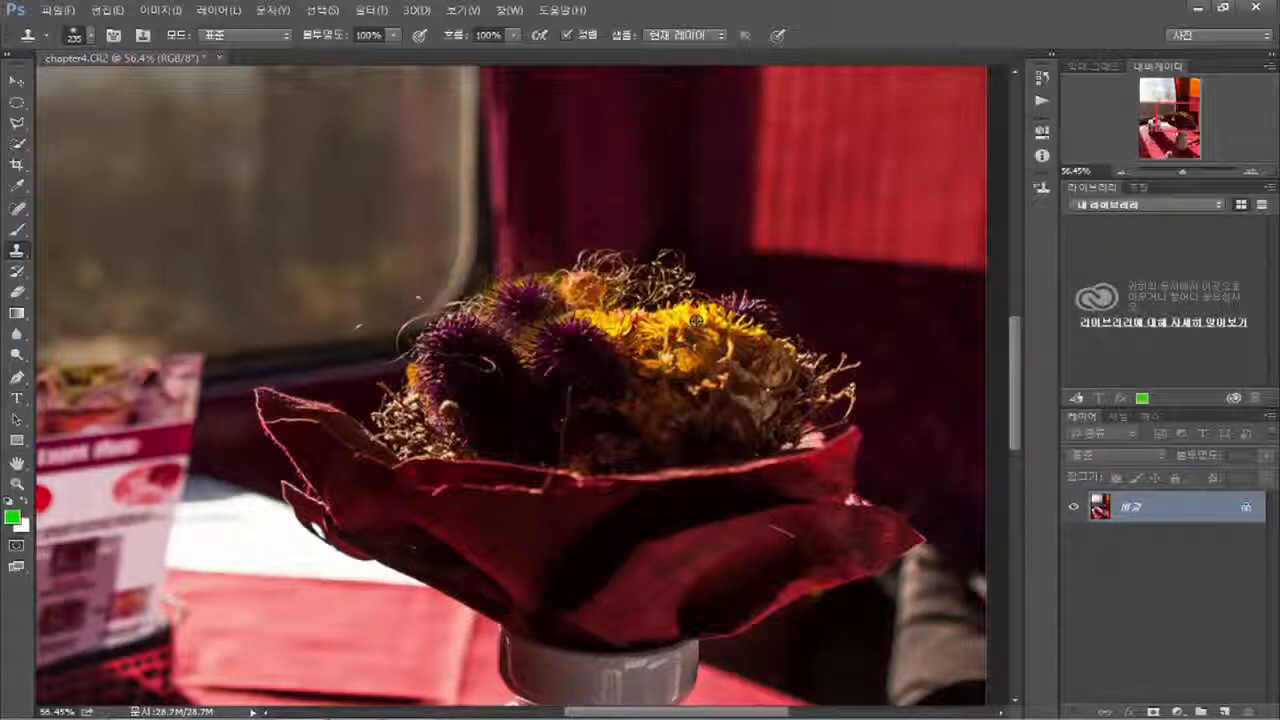
alt+click(696, 320)
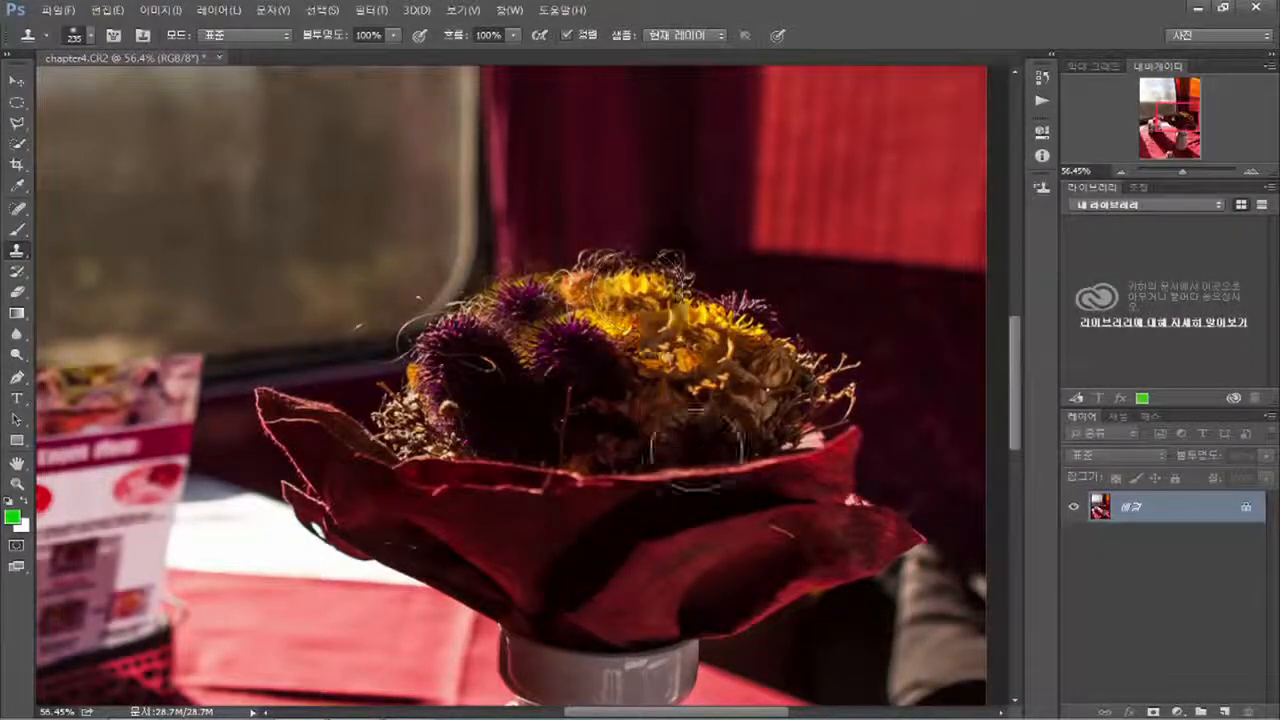
Step: Compare the bouquet before and after cloning in the history, revert to the deselect state, and close the history
click(1043, 80)
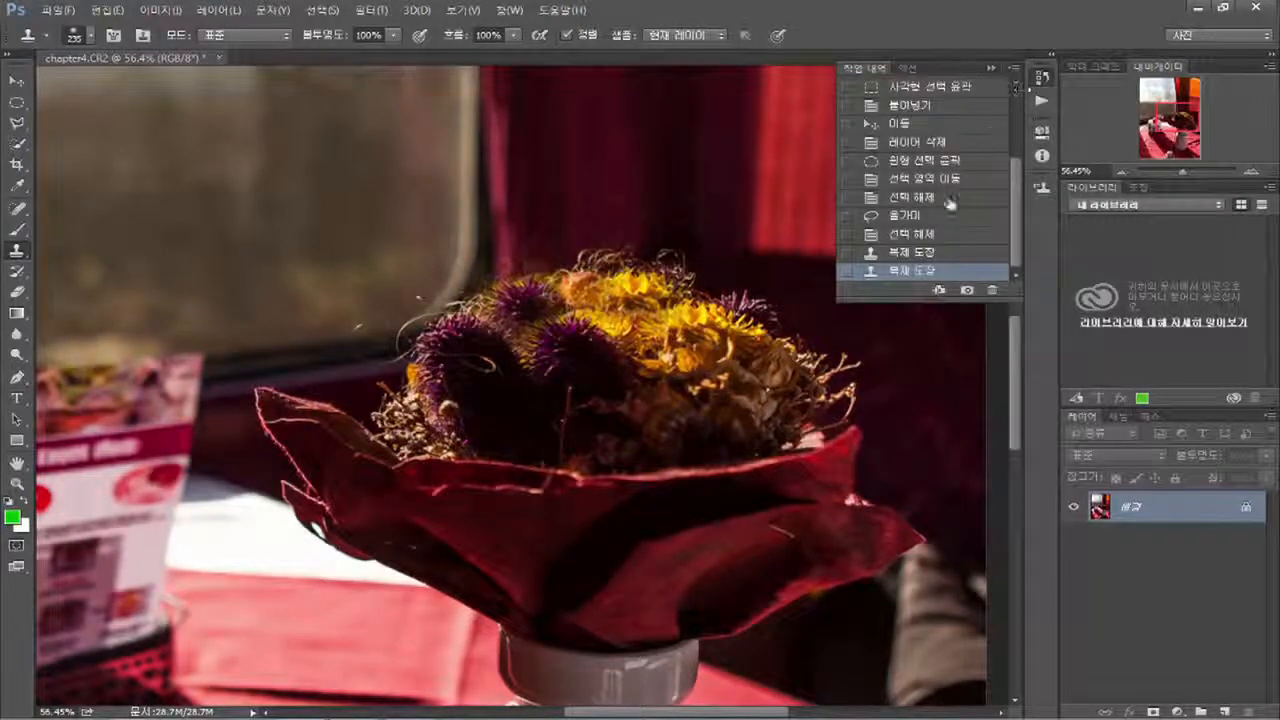
click(912, 234)
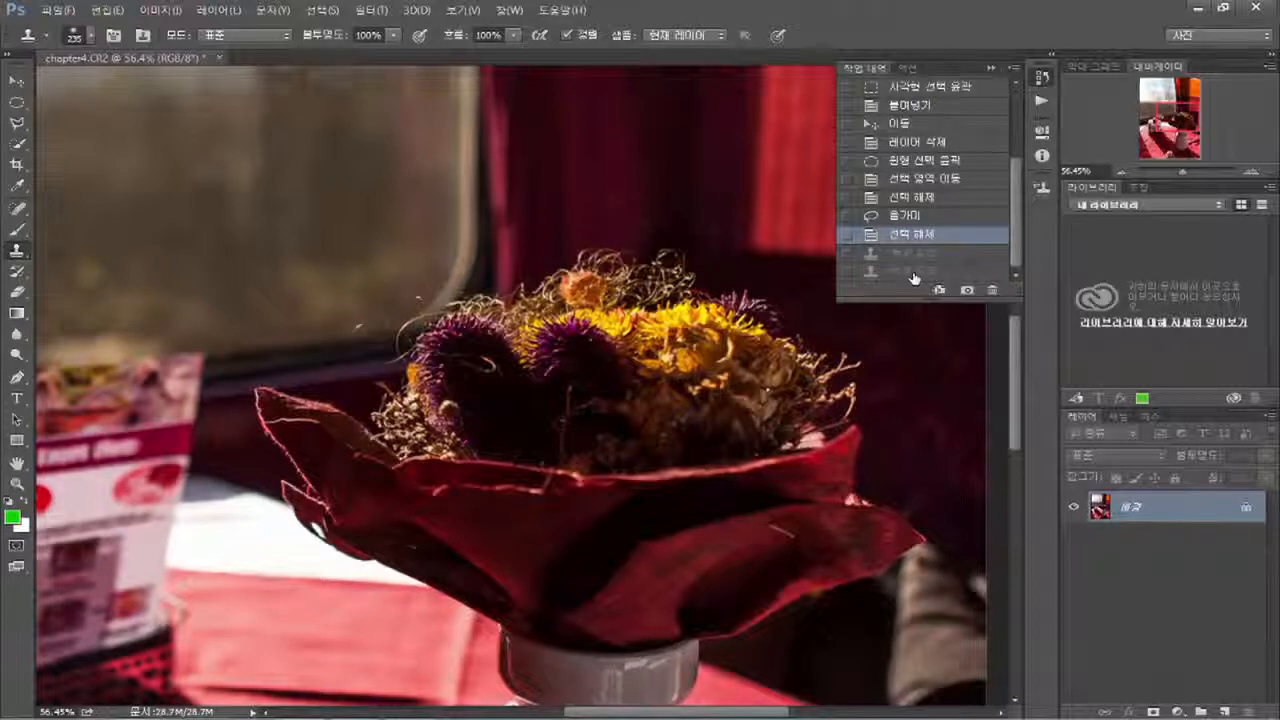
click(914, 270)
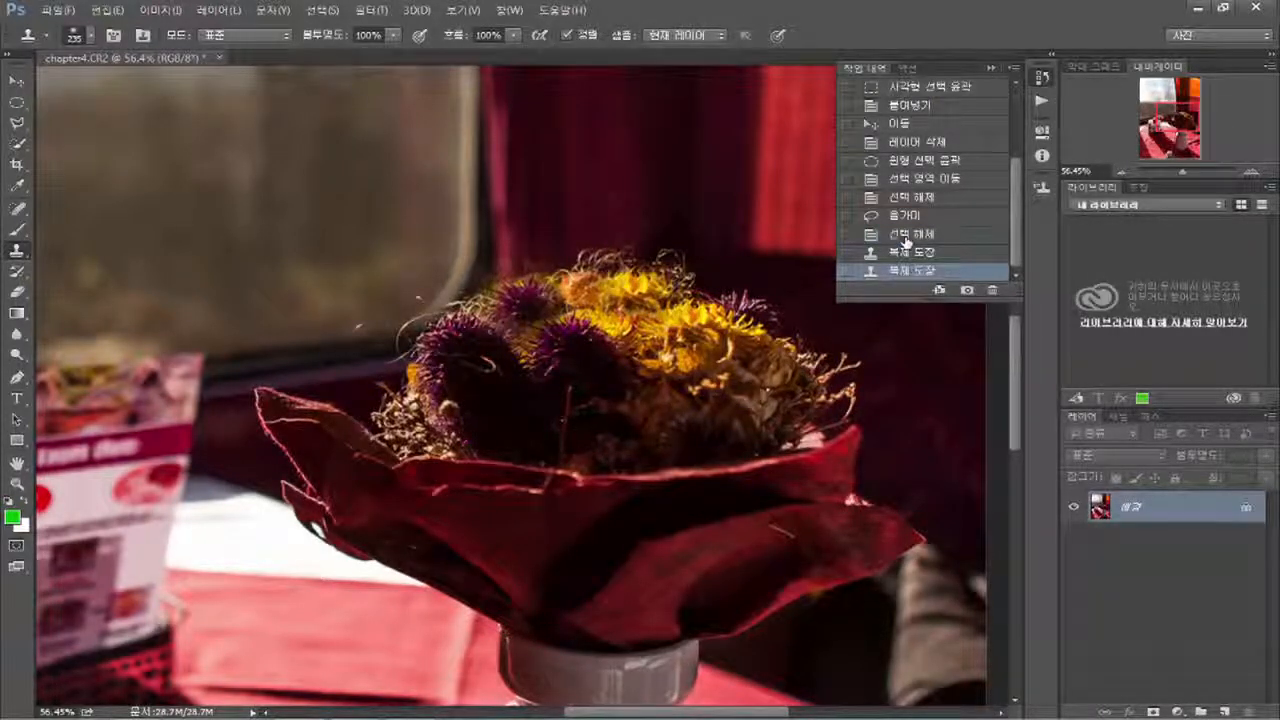
click(906, 236)
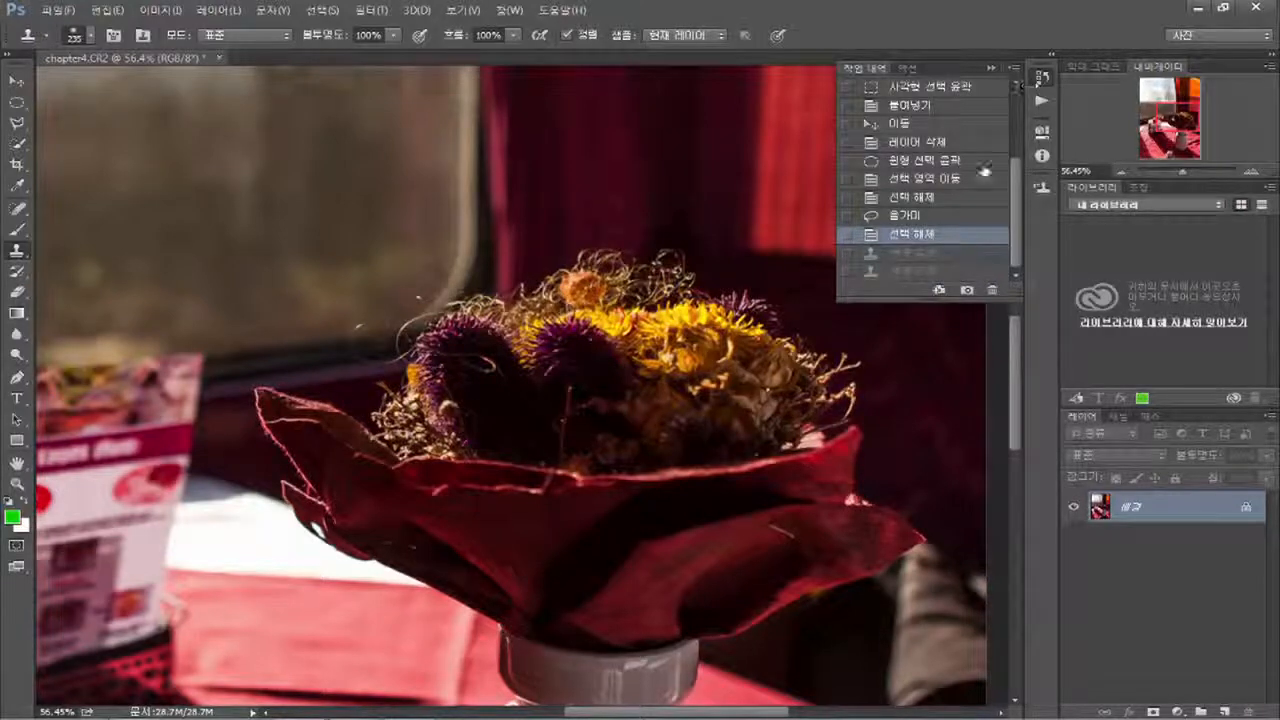
click(1042, 78)
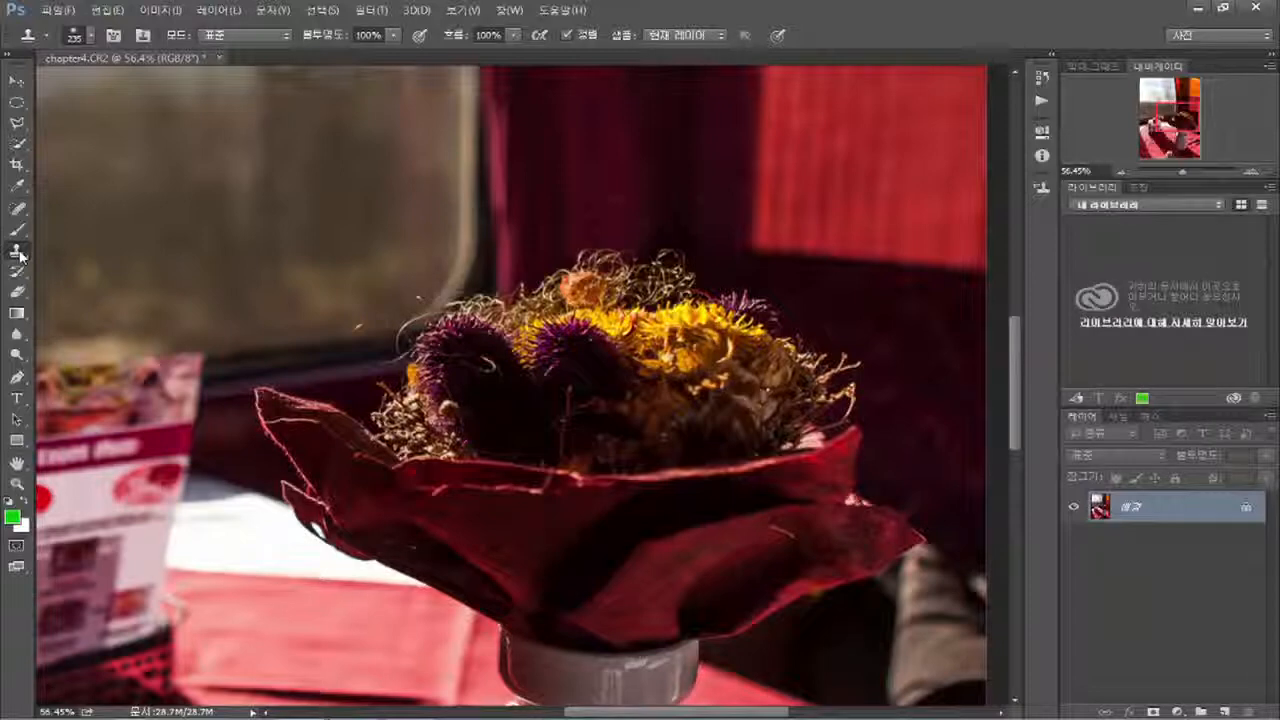
Step: Draw a linear green-to-white gradient from the photo's top edge to the window's lower edge, and revert it through the history
scroll(425, 328, down, 3)
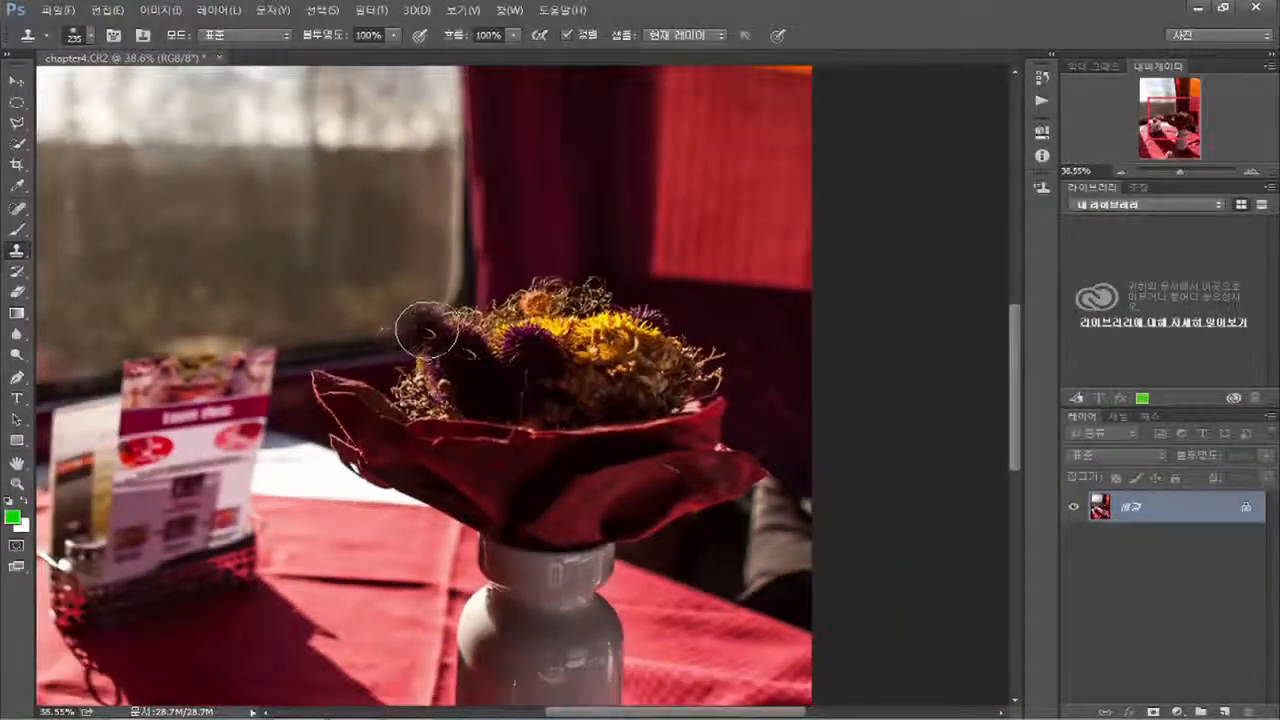
click(16, 296)
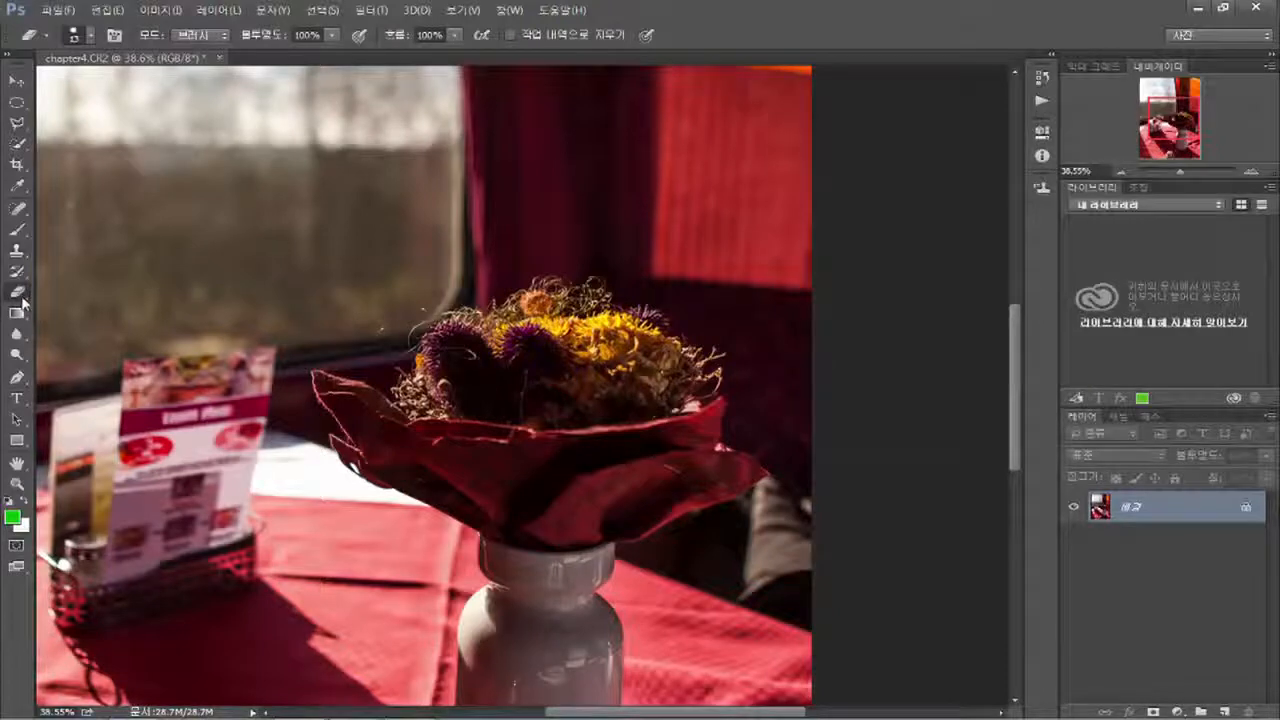
click(18, 314)
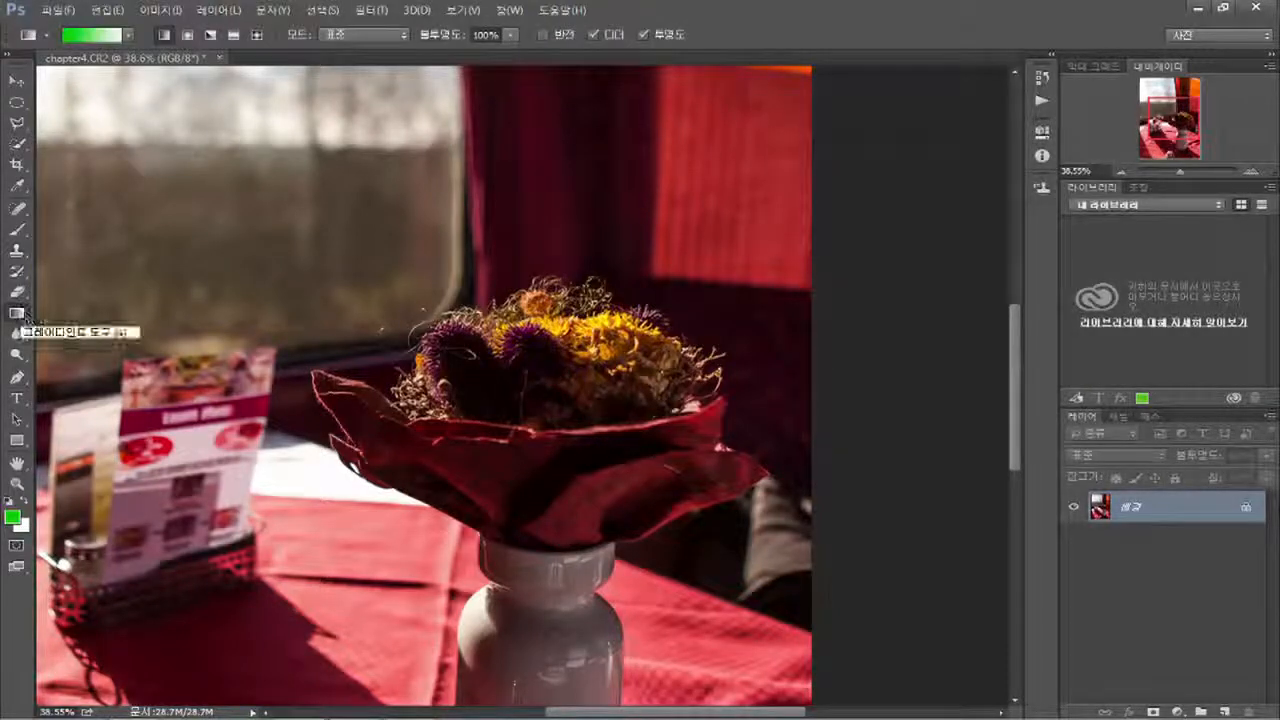
scroll(257, 281, down, 8)
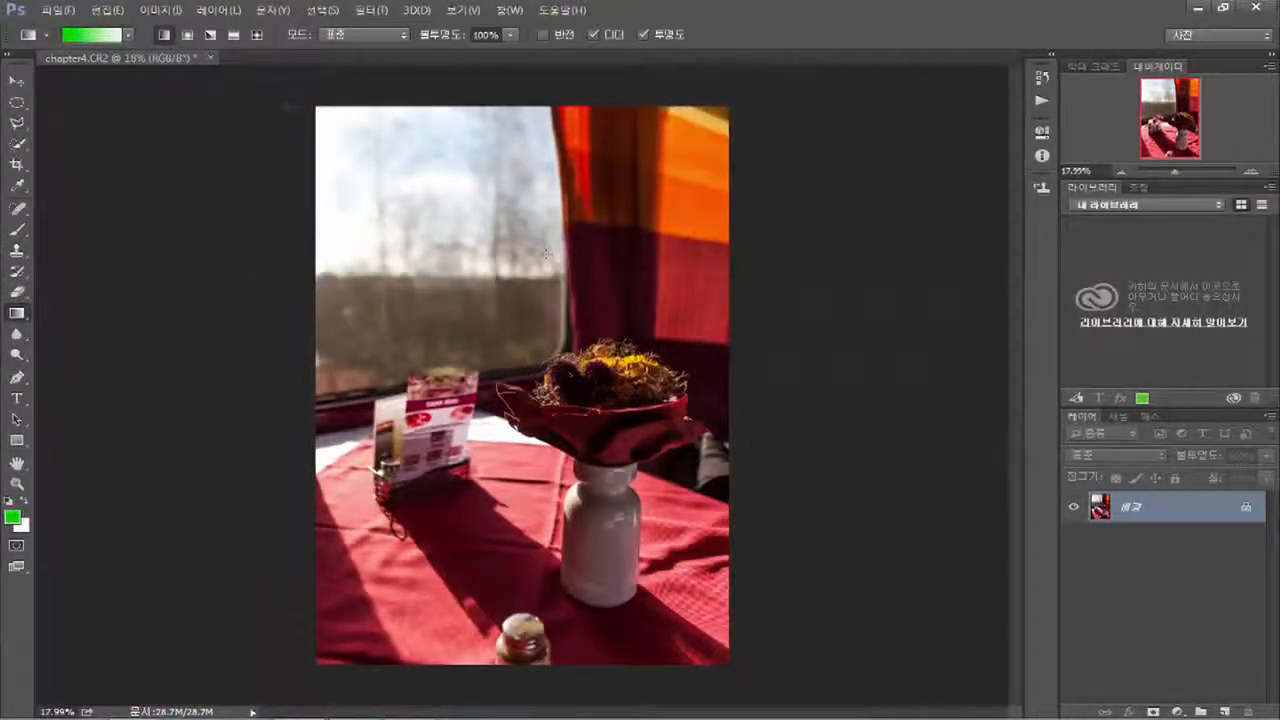
drag(508, 110, 504, 377)
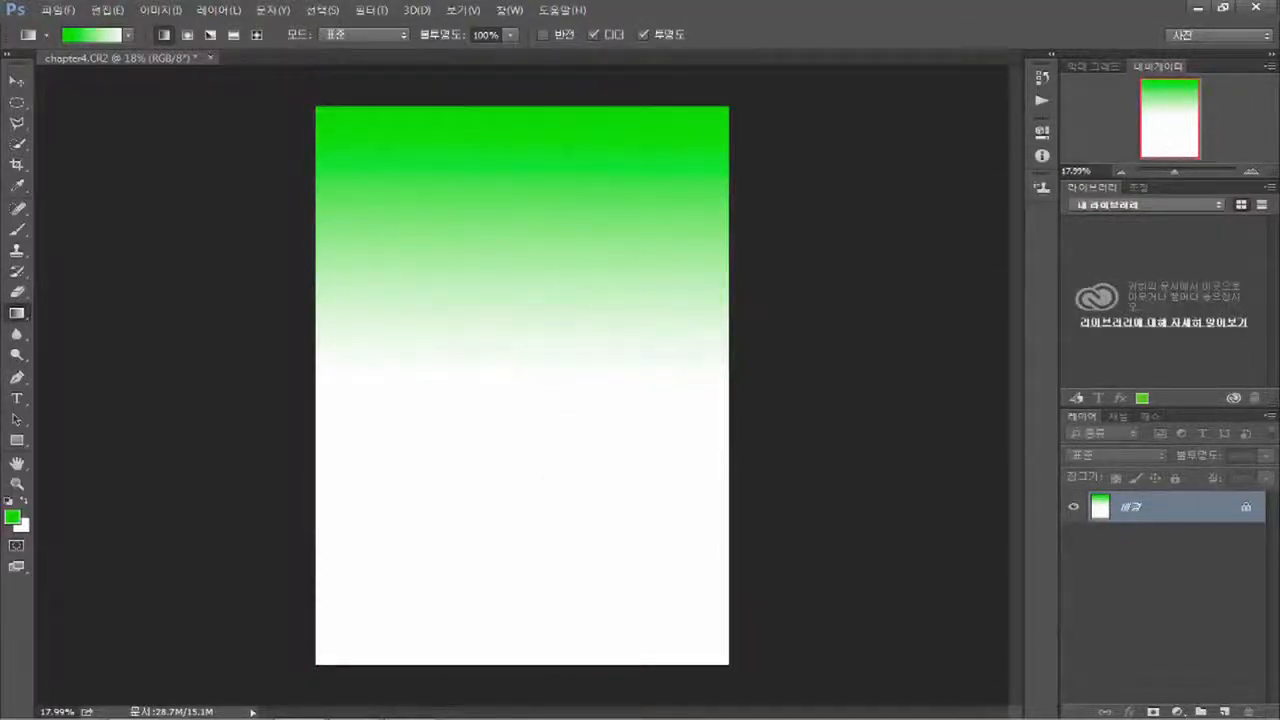
click(1043, 79)
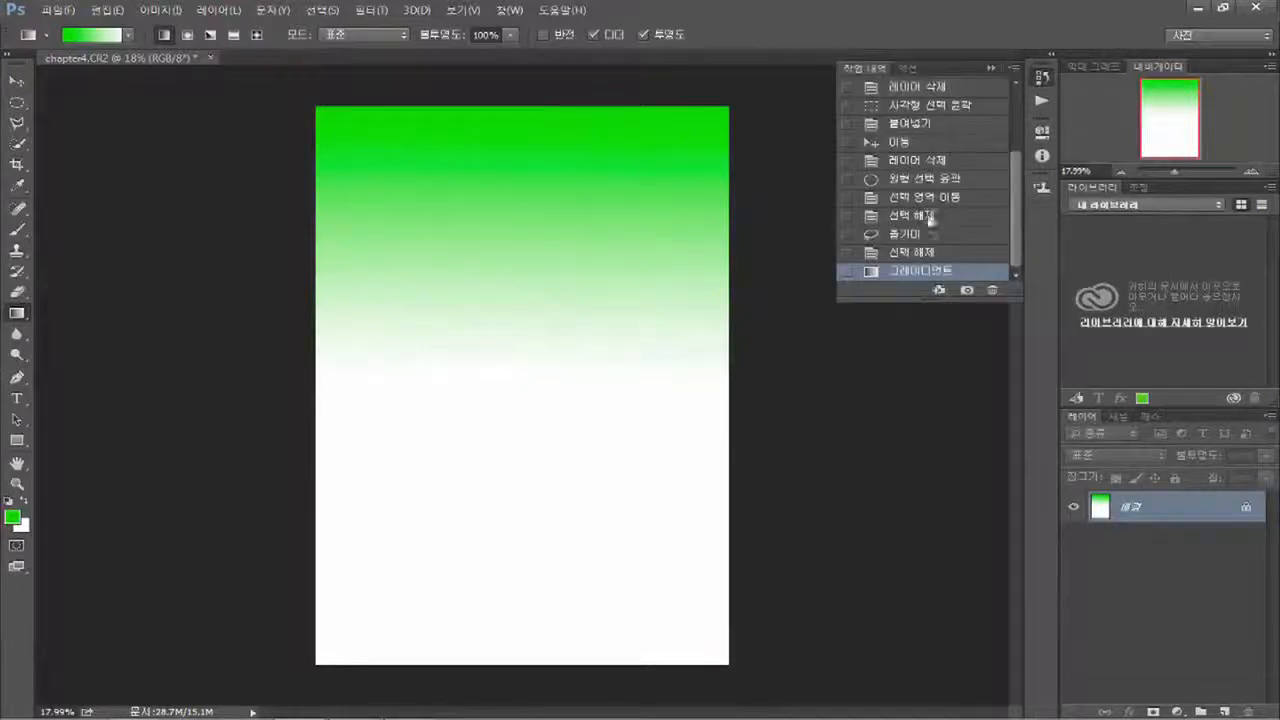
click(928, 254)
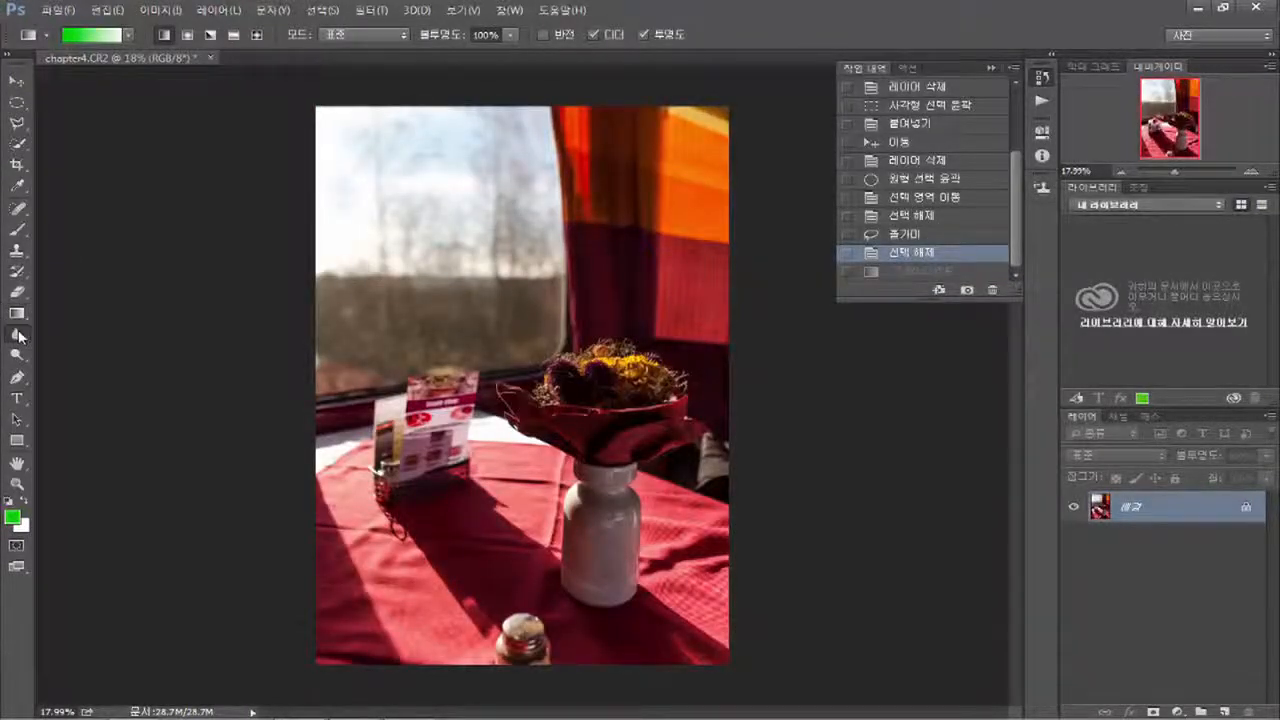
Step: Switch to the Blur tool and set its brush size to 85 px for the bouquet's dried flowers
click(18, 334)
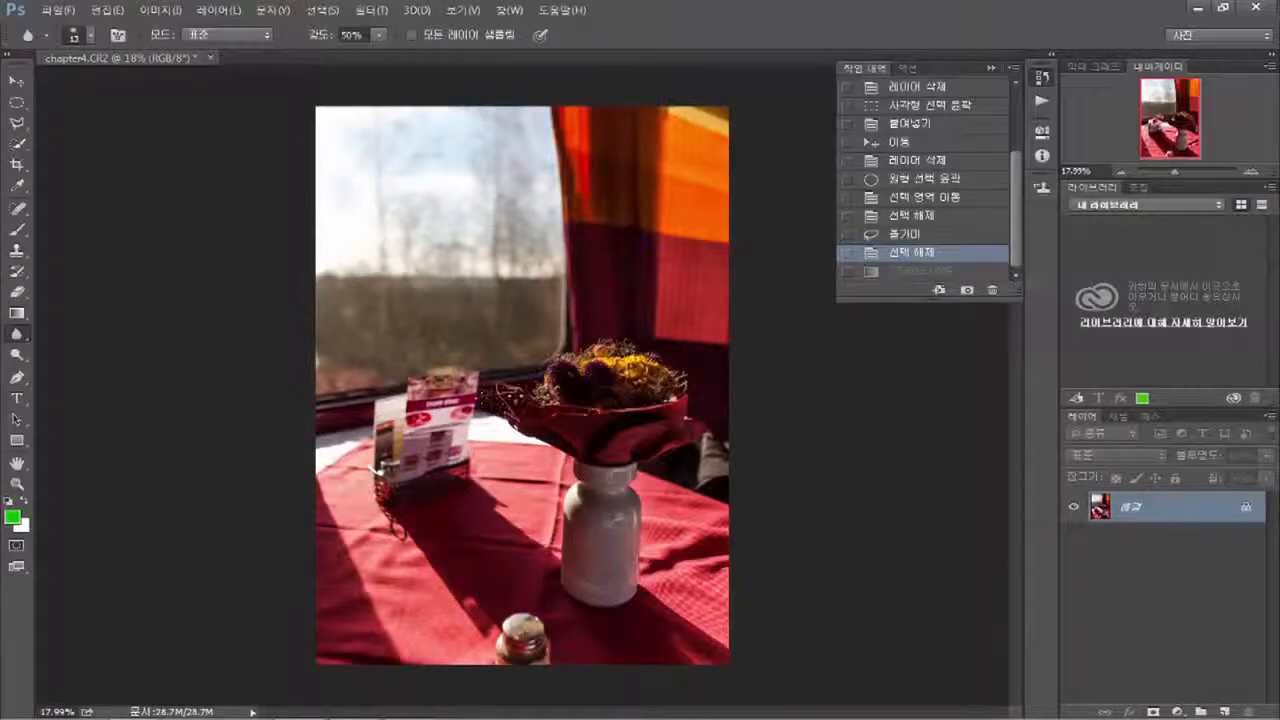
scroll(603, 399, up, 3)
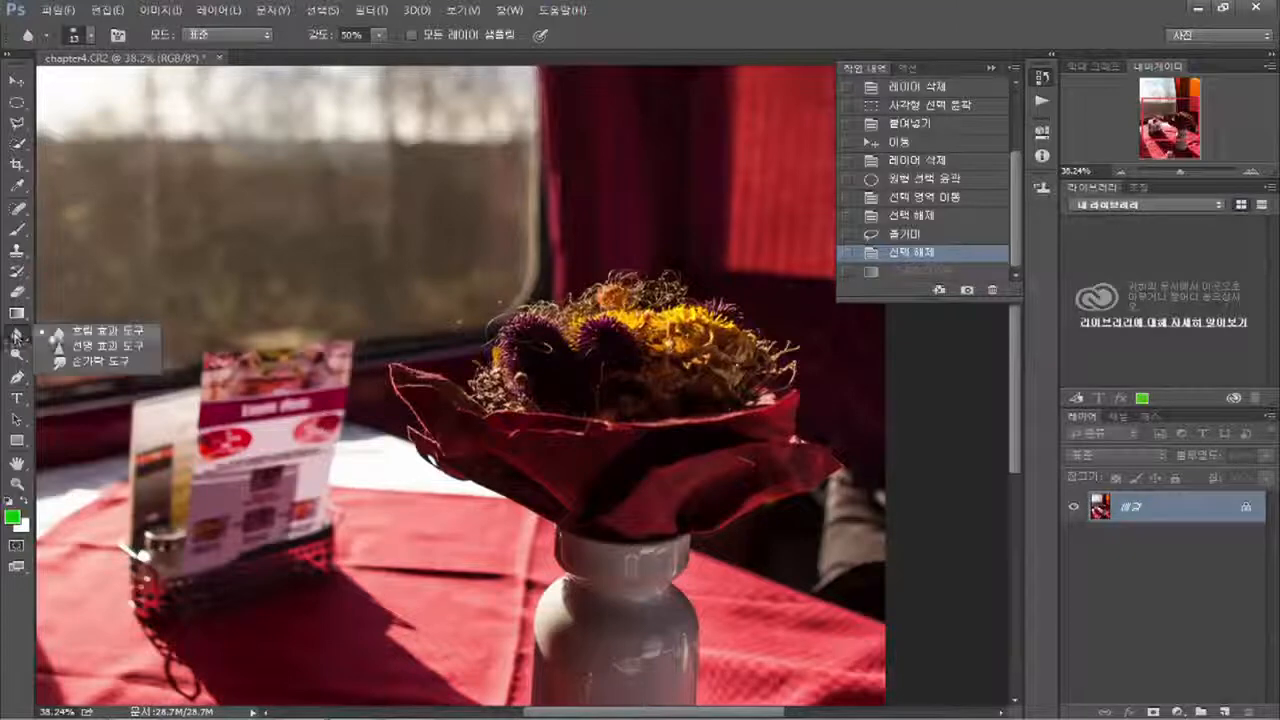
scroll(556, 377, up, 5)
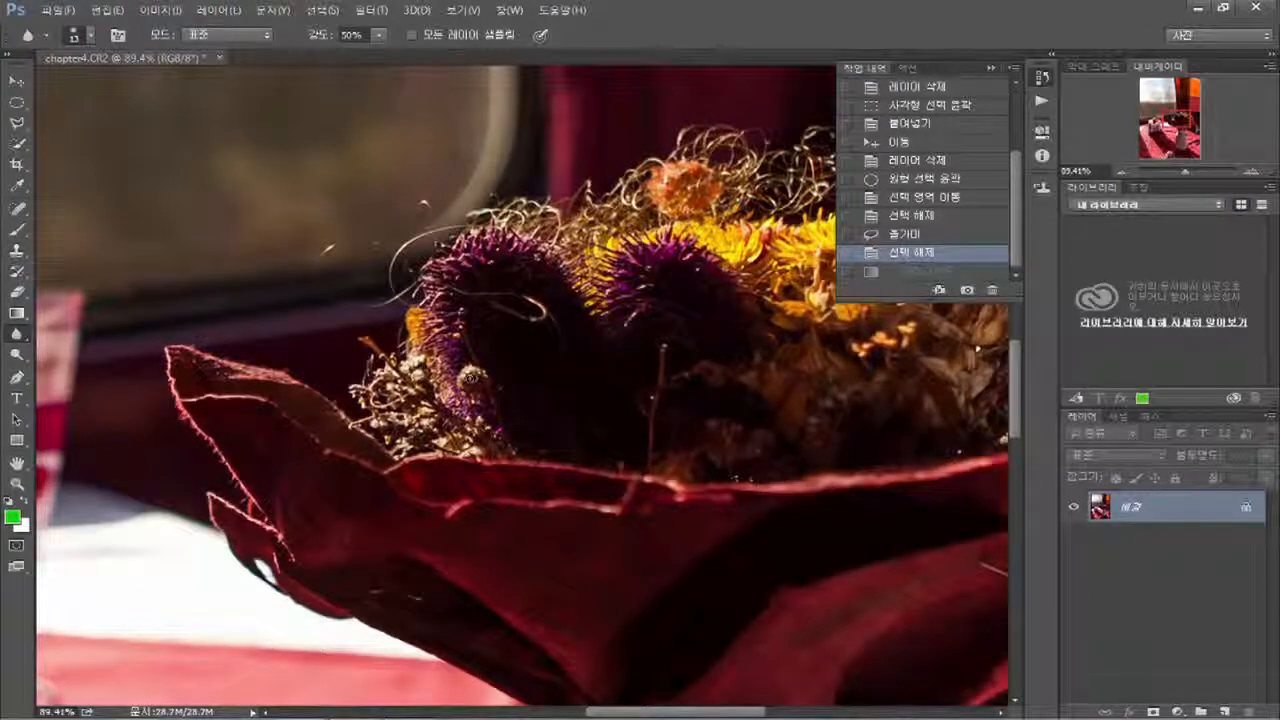
right_click(471, 377)
click(616, 415)
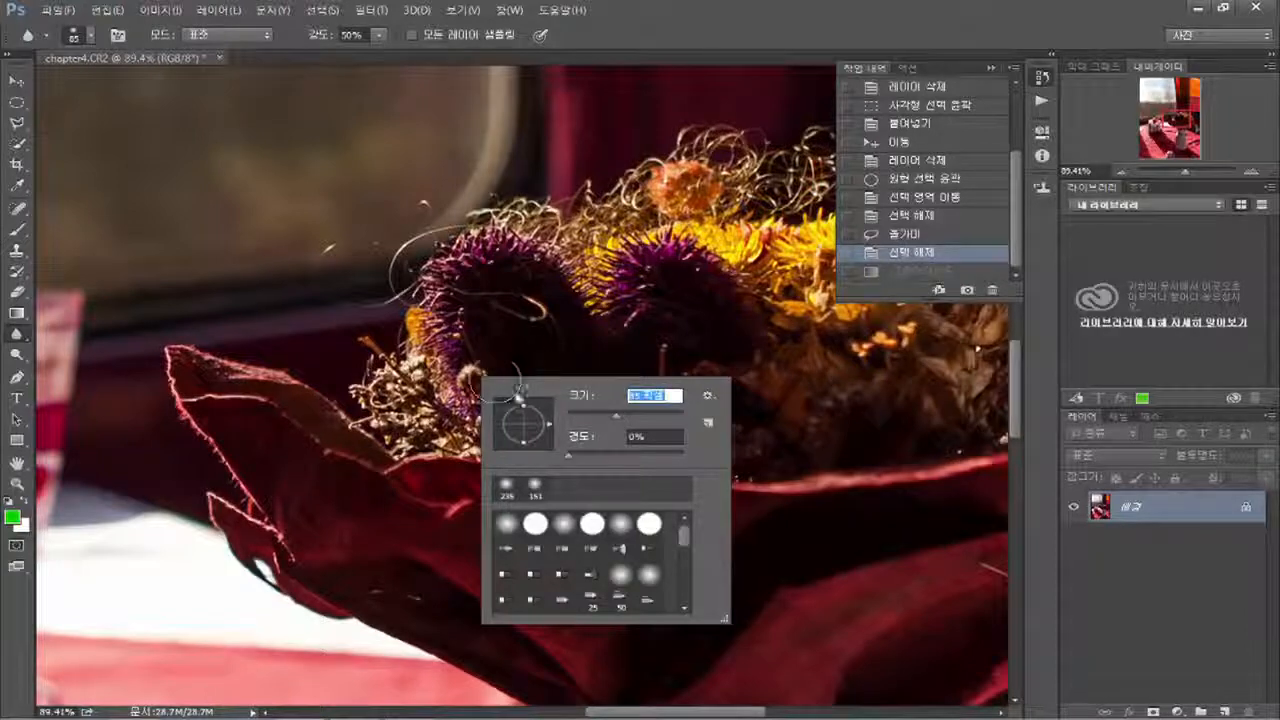
click(468, 388)
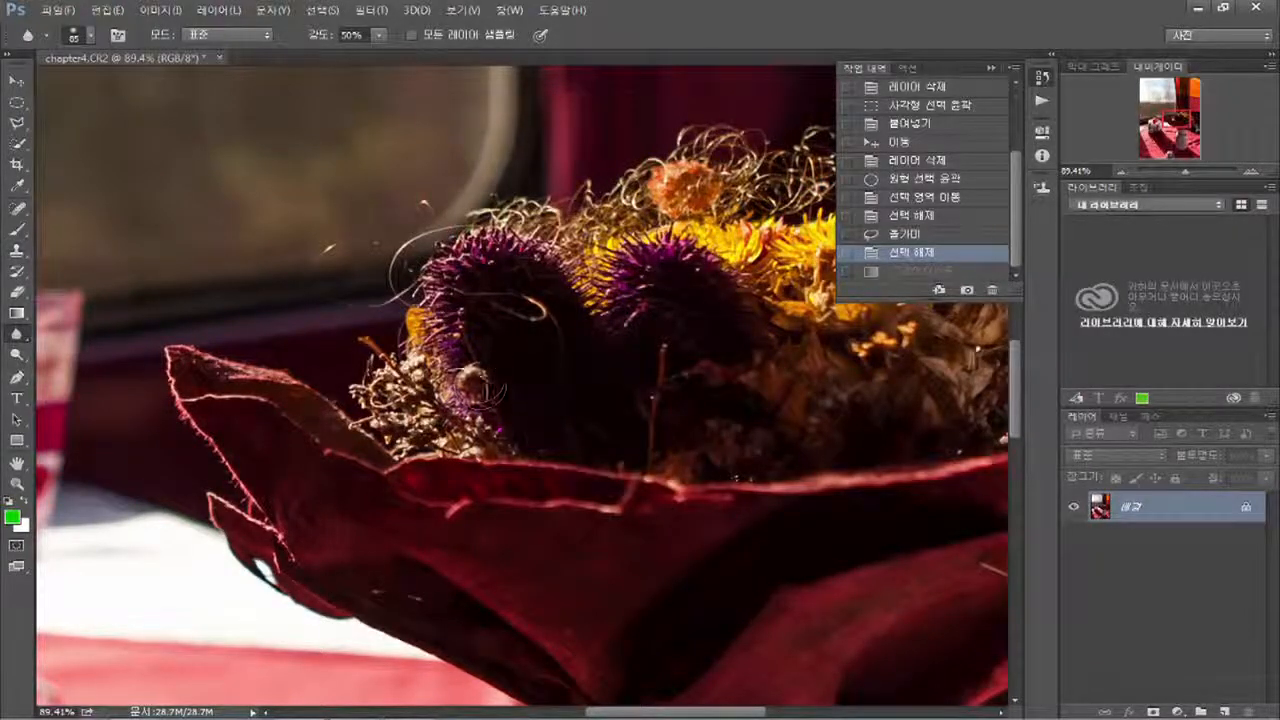
Step: Blur the purple flower's edge and the small dried bud beside it, and revert to the deselect state in the history
scroll(470, 385, up, 4)
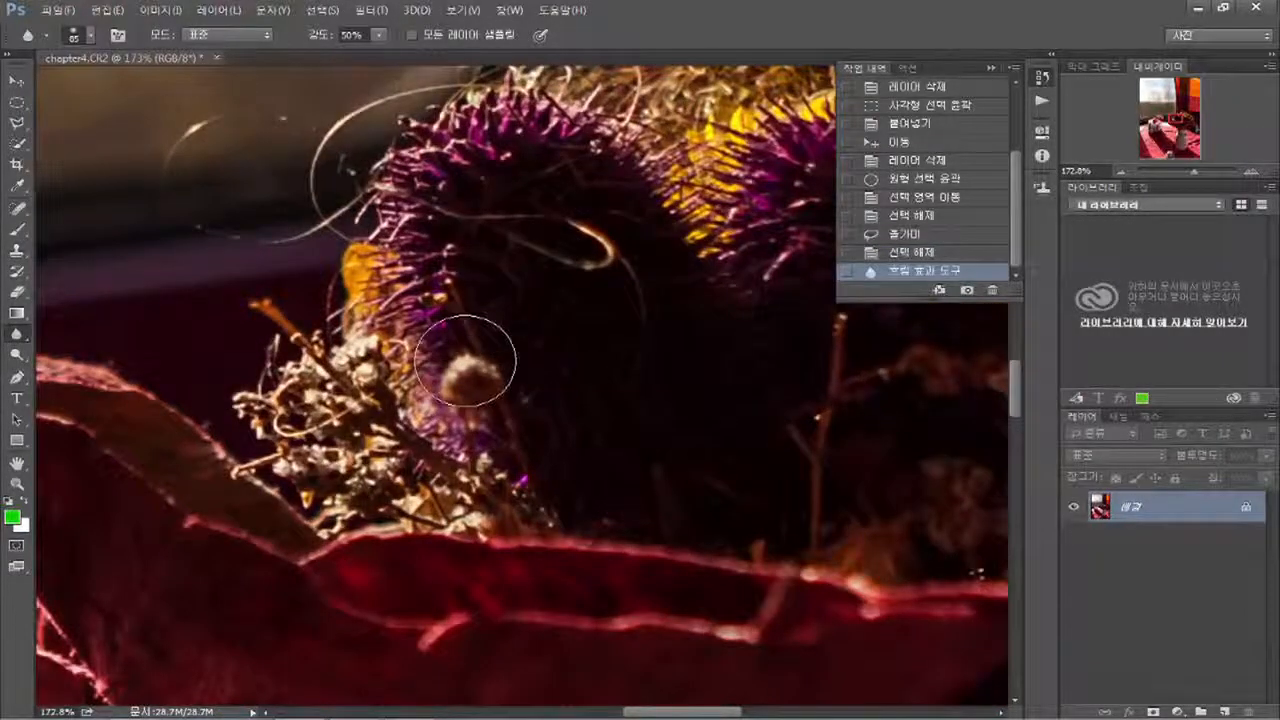
mouse_move(444, 351)
mouse_down()
mouse_move(514, 382)
mouse_move(454, 399)
mouse_move(414, 324)
mouse_move(509, 342)
mouse_move(499, 434)
mouse_move(459, 309)
mouse_move(537, 410)
mouse_move(439, 359)
mouse_move(529, 369)
mouse_move(434, 344)
mouse_move(455, 400)
mouse_up()
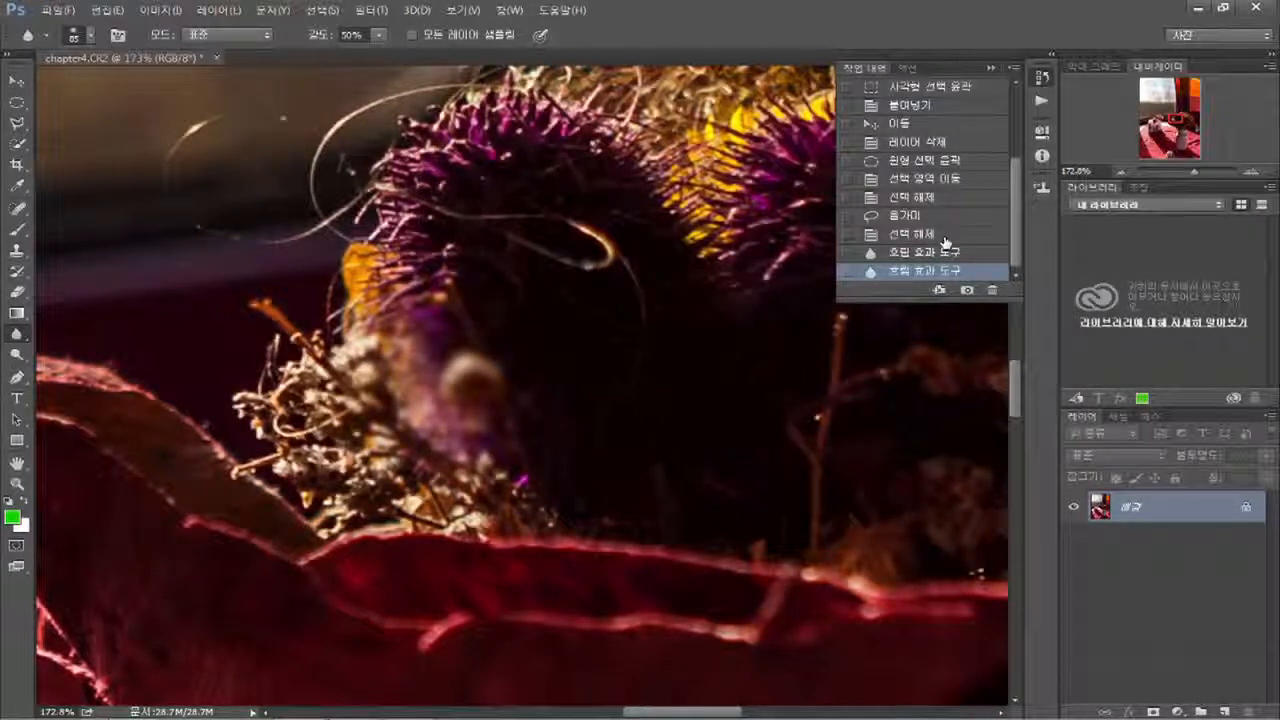
click(945, 241)
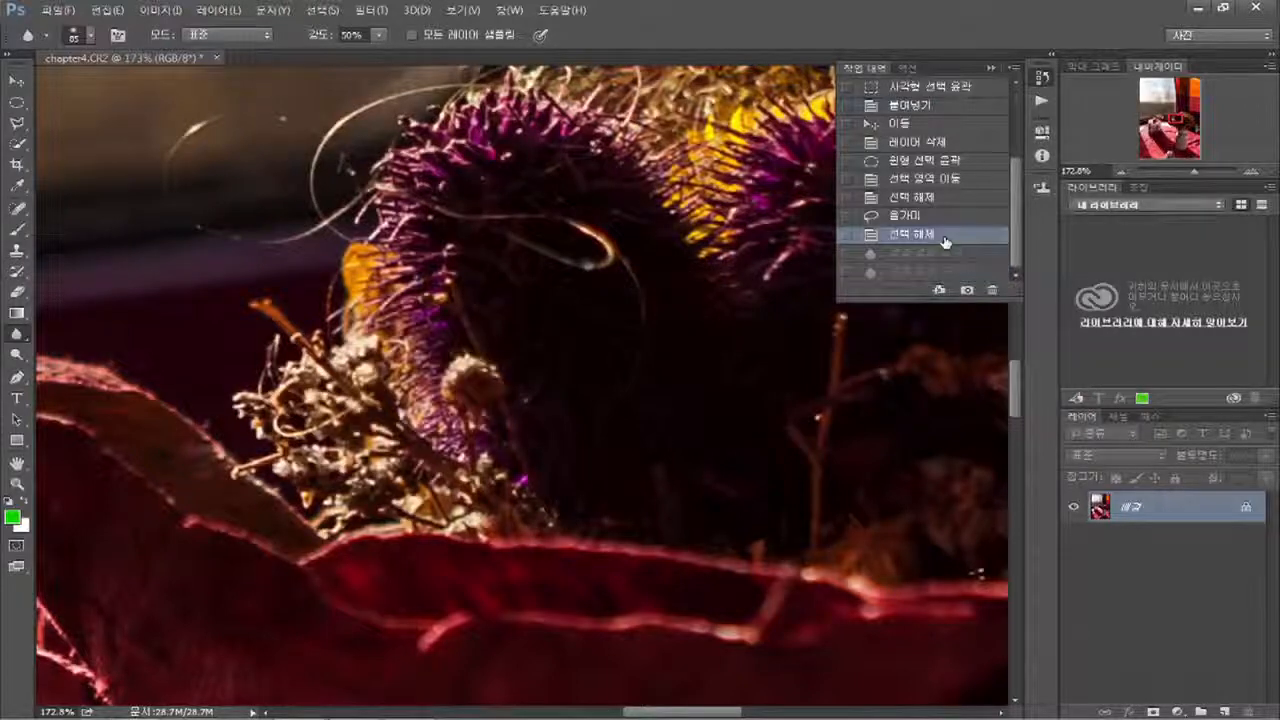
Step: Compare the purple flower before and after blurring, and finish on the deselect state in the history
key(ctrl+z)
click(945, 236)
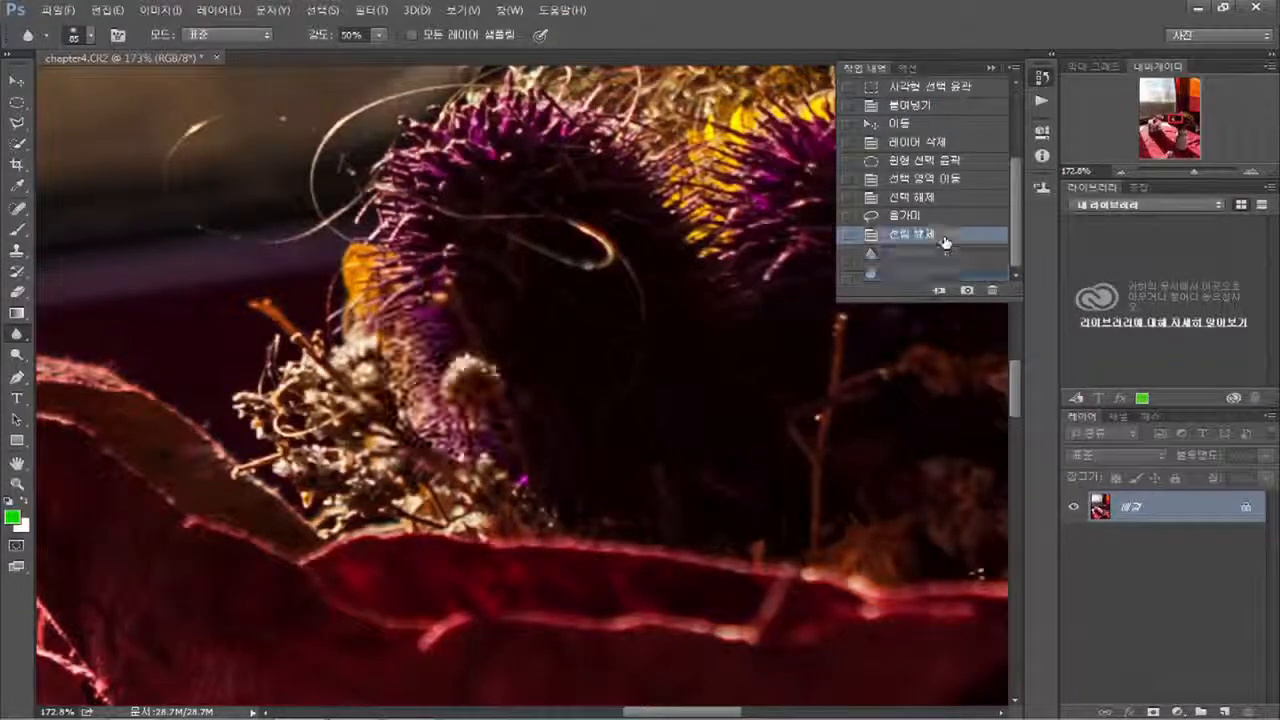
key(ctrl+z)
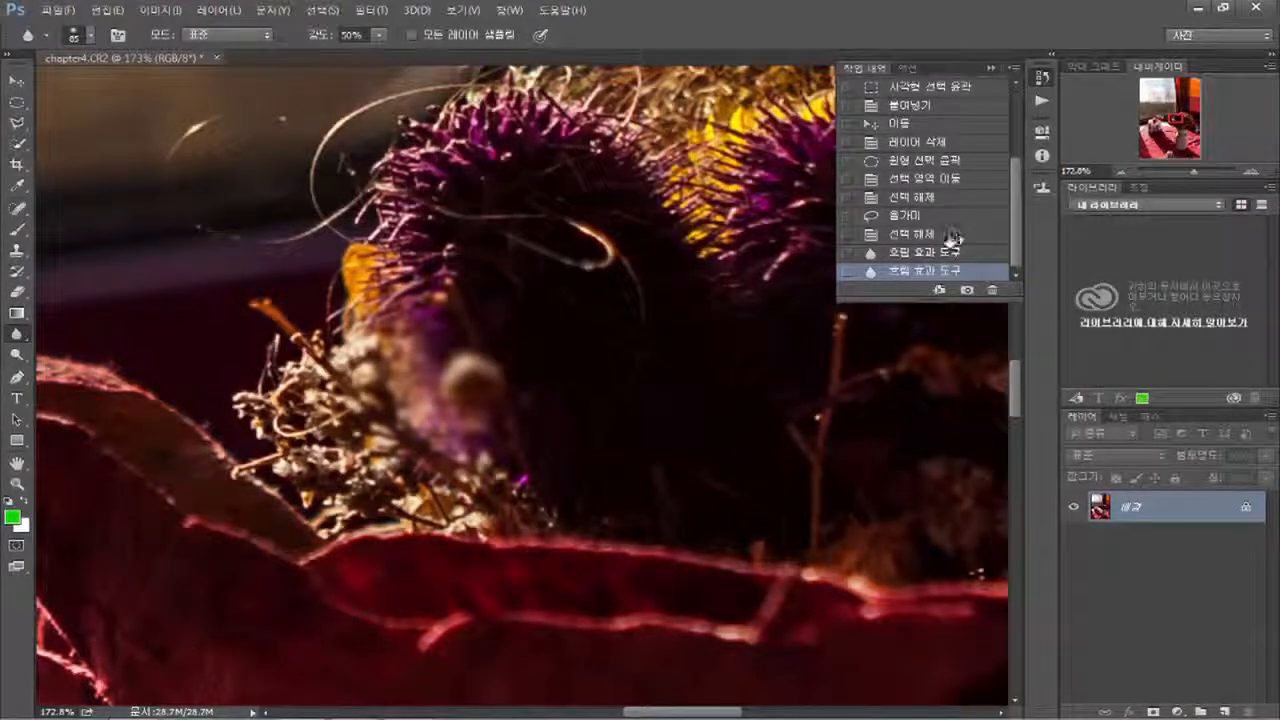
click(862, 238)
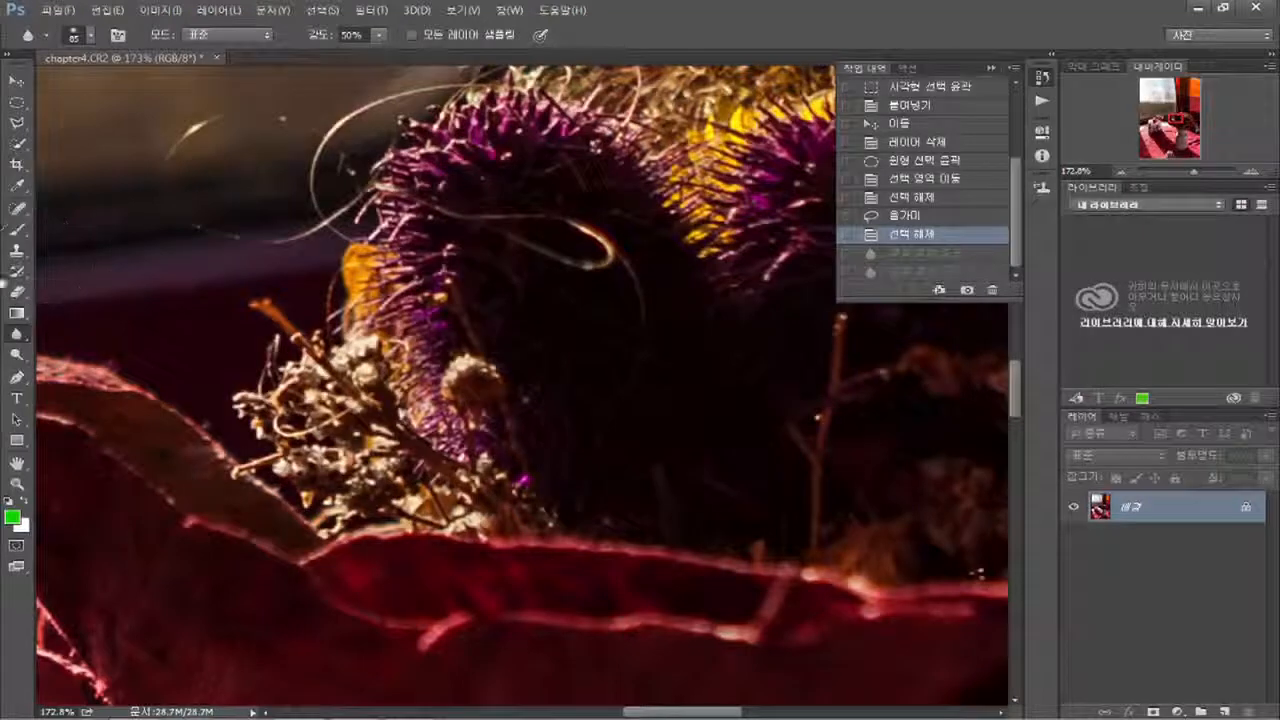
Step: Brighten the dark areas and dried flowers of the bouquet with several strokes of the Dodge tool
drag(17, 358, 78, 357)
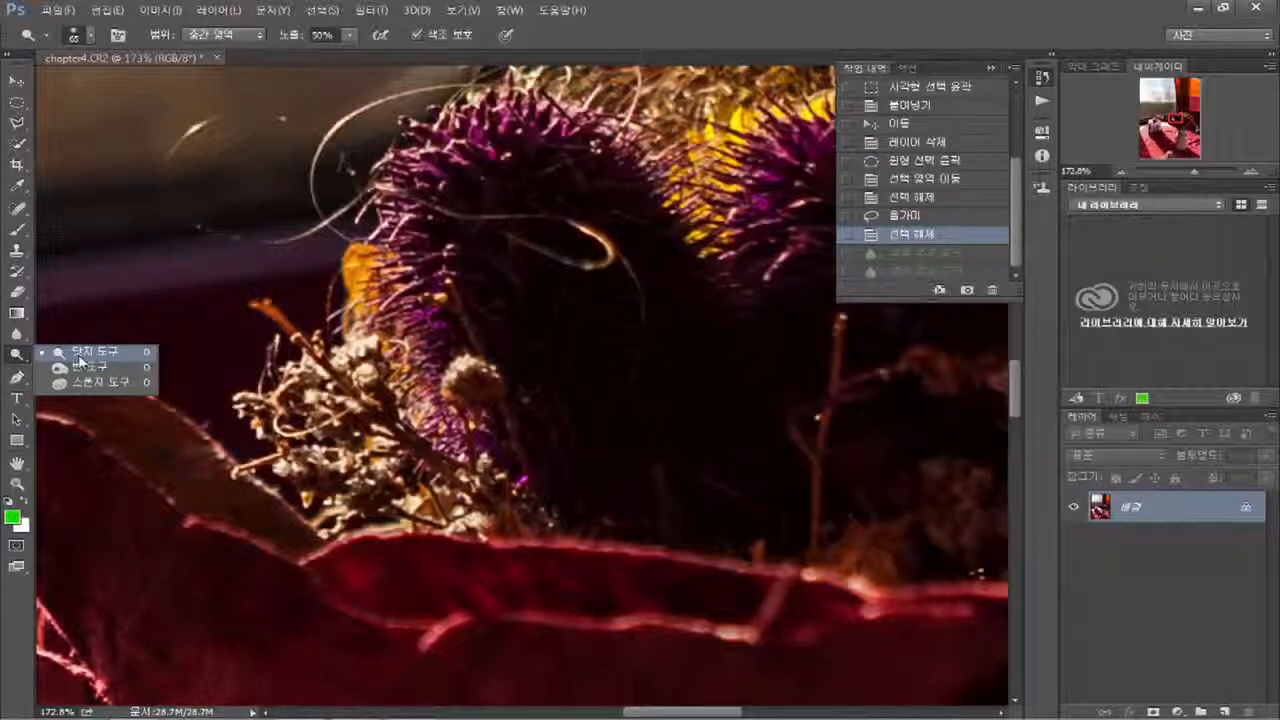
click(79, 355)
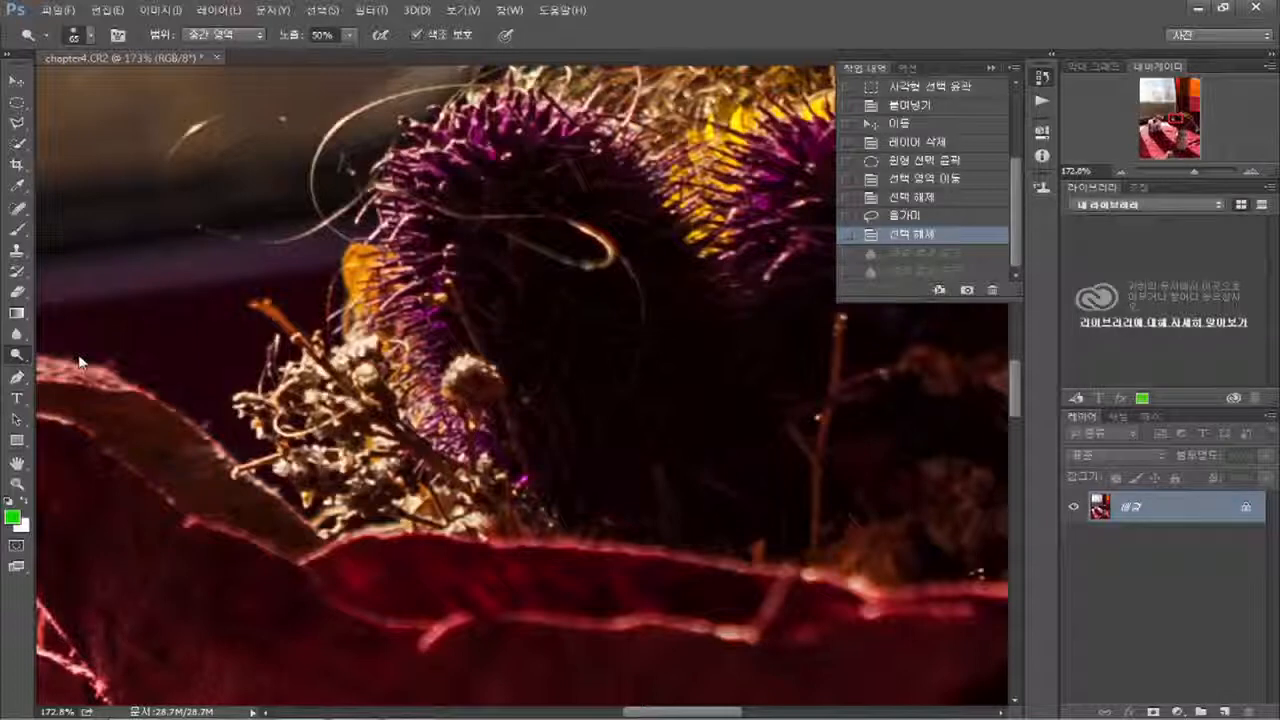
drag(573, 333, 258, 520)
mouse_move(750, 431)
mouse_down()
mouse_move(700, 400)
mouse_move(760, 345)
mouse_move(860, 355)
mouse_move(714, 370)
mouse_up()
drag(714, 370, 820, 355)
mouse_move(820, 355)
mouse_down()
mouse_move(685, 379)
mouse_move(867, 367)
mouse_move(710, 359)
mouse_move(742, 361)
mouse_move(843, 467)
mouse_move(827, 381)
mouse_move(645, 402)
mouse_move(760, 485)
mouse_move(690, 415)
mouse_move(855, 385)
mouse_move(725, 383)
mouse_move(800, 370)
mouse_move(795, 400)
mouse_move(760, 430)
mouse_move(650, 405)
mouse_move(625, 375)
mouse_move(630, 415)
mouse_move(685, 385)
mouse_move(712, 395)
mouse_up()
scroll(760, 432, down, 5)
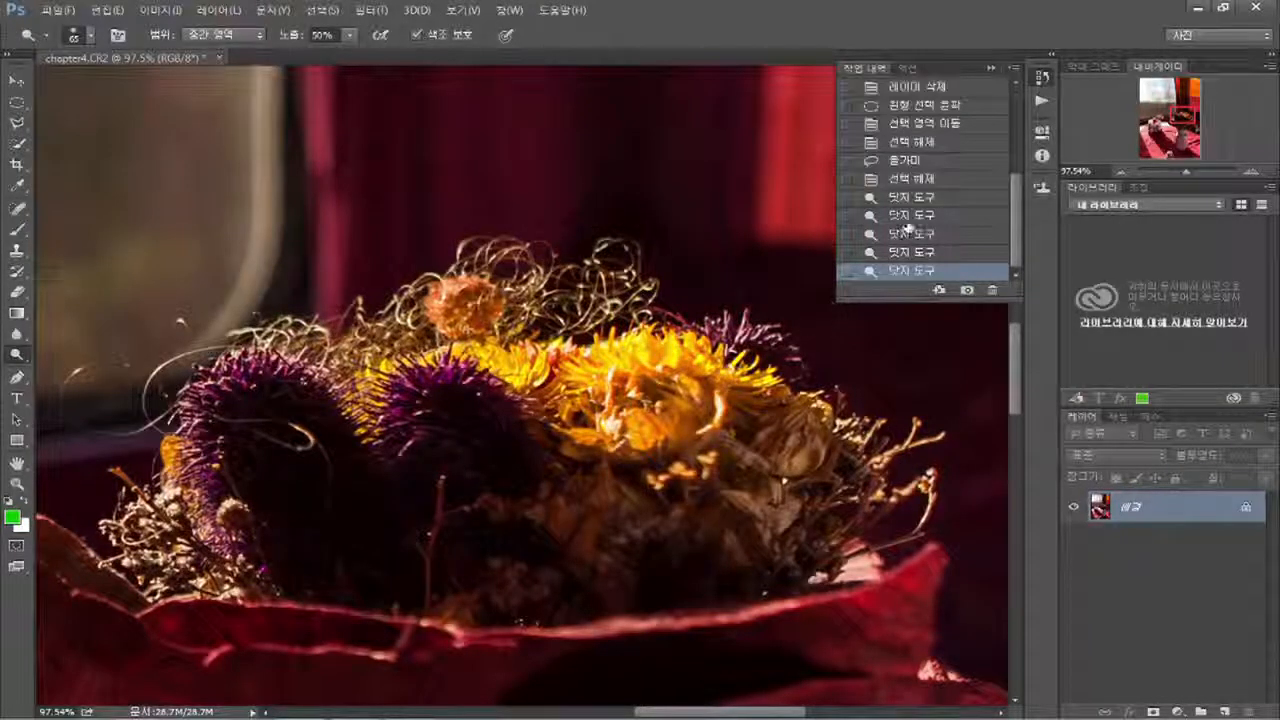
Step: Compare the bouquet before and after dodging in the history, and revert to the deselect state
click(921, 179)
key(ctrl+z)
click(921, 179)
key(ctrl+z)
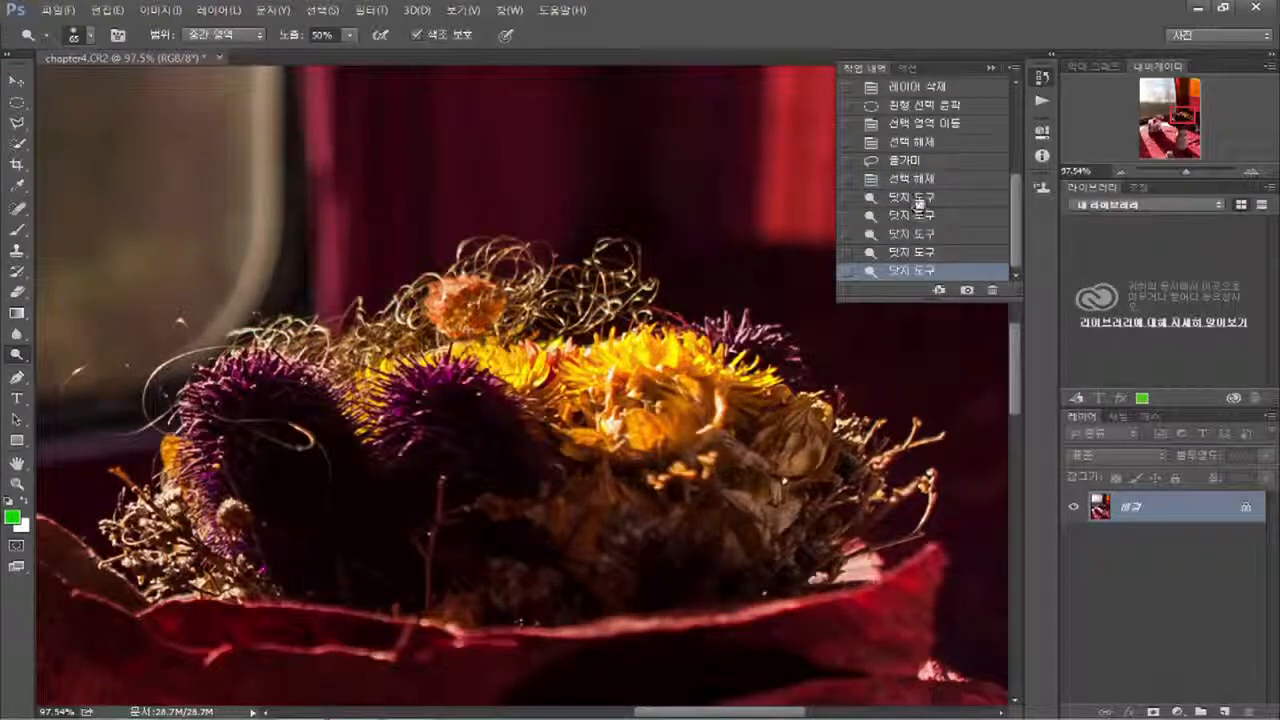
click(916, 179)
Step: Darken the dried flowers just right of the yellow blooms with the Burn tool
right_click(17, 354)
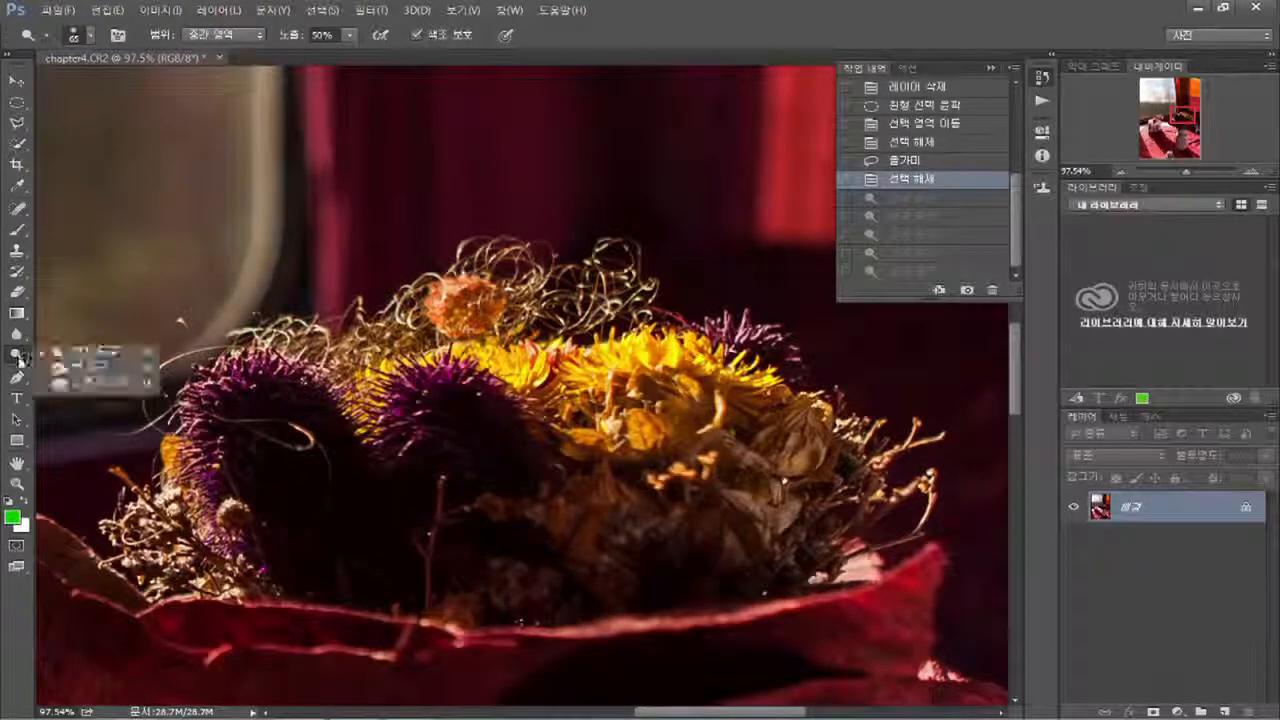
click(80, 374)
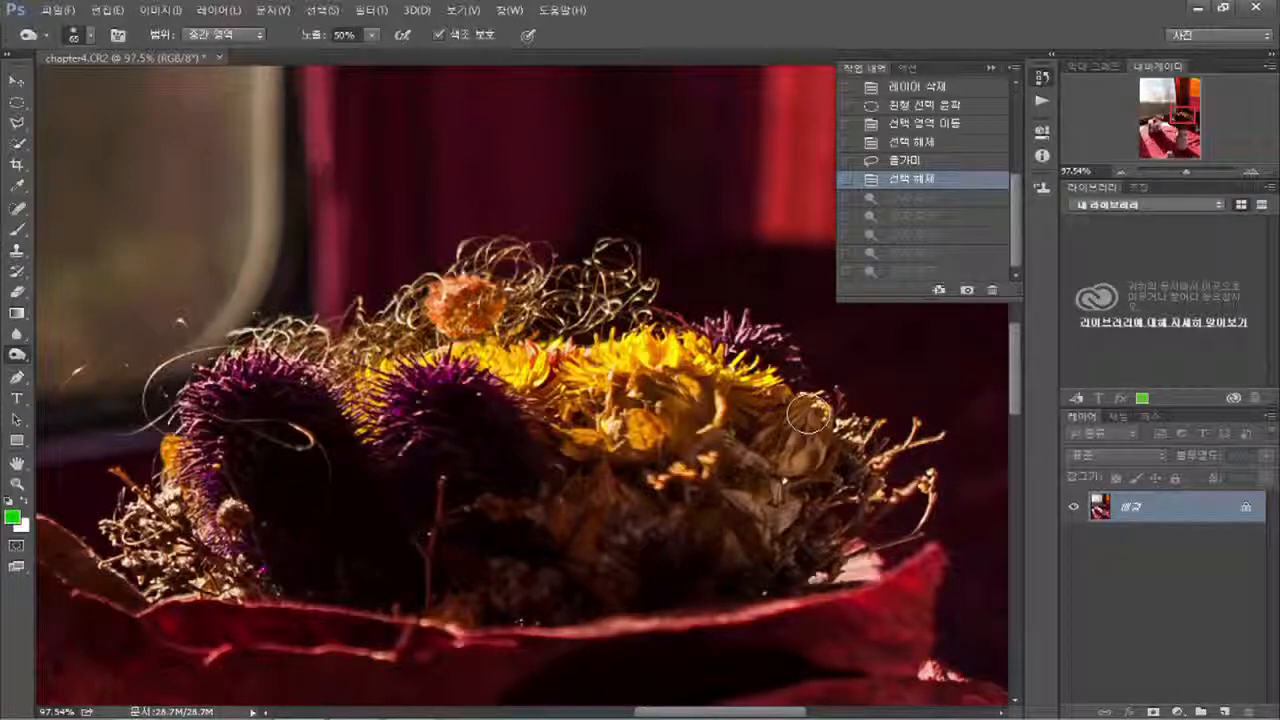
mouse_move(787, 453)
mouse_down()
mouse_move(787, 420)
mouse_move(758, 459)
mouse_move(778, 429)
mouse_move(775, 449)
mouse_move(805, 426)
mouse_move(775, 439)
mouse_move(811, 444)
mouse_move(783, 422)
mouse_move(785, 464)
mouse_move(751, 443)
mouse_up()
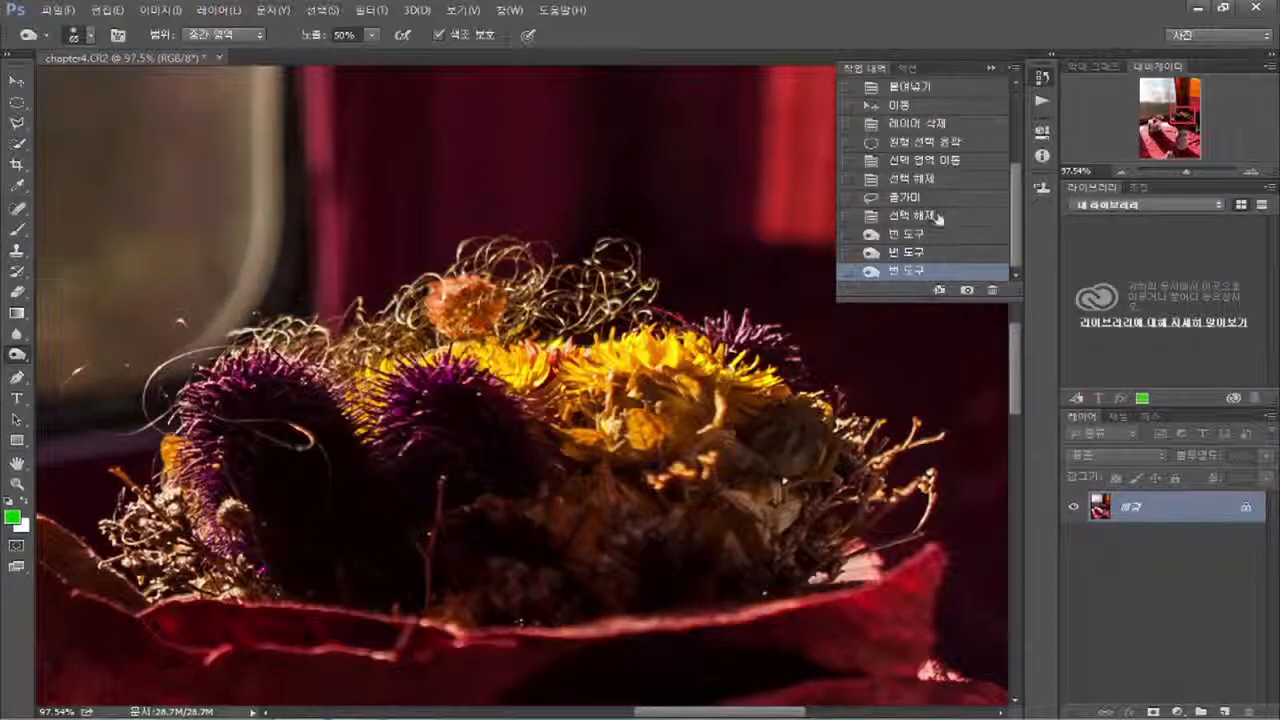
Step: Compare the dried flowers before and after burning, and revert to the deselect state in the history
click(938, 218)
key(ctrl+z)
key(ctrl+z)
key(ctrl+z)
key(ctrl+z)
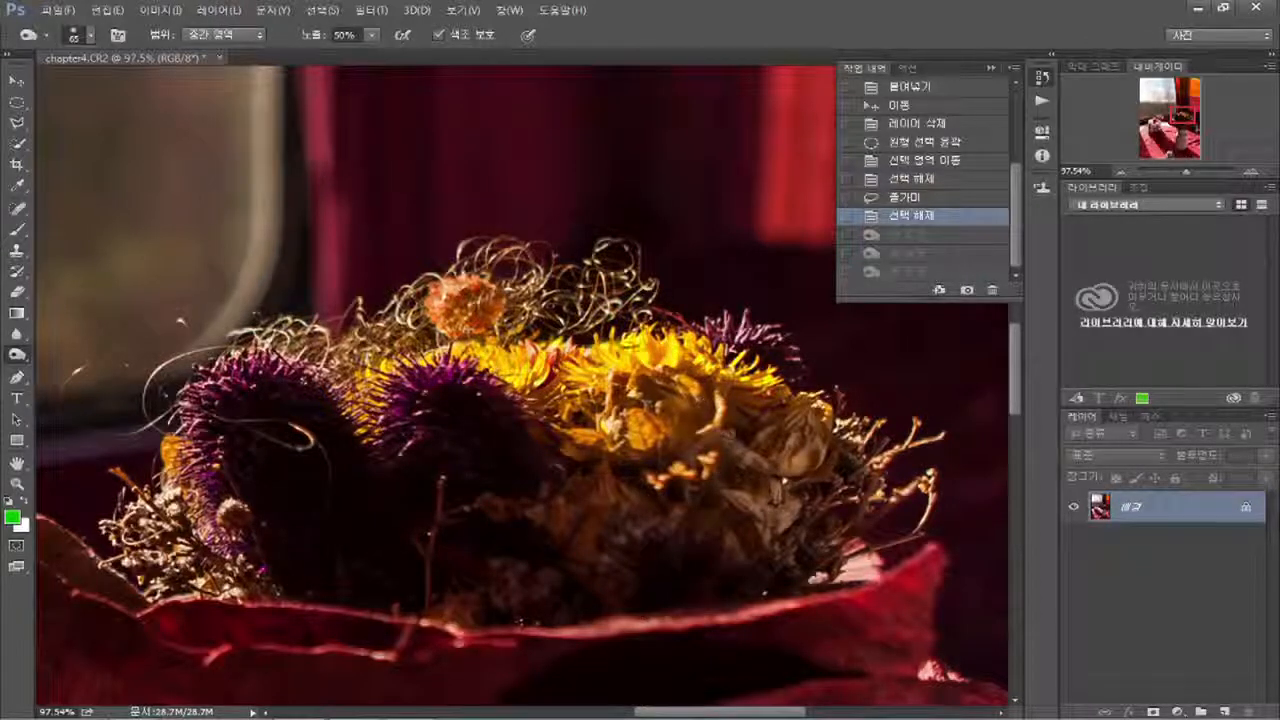
Step: Start a horizontal text line over the window area of the photo with the placeholder text "ssdasdsqwers"
key(ctrl+minus)
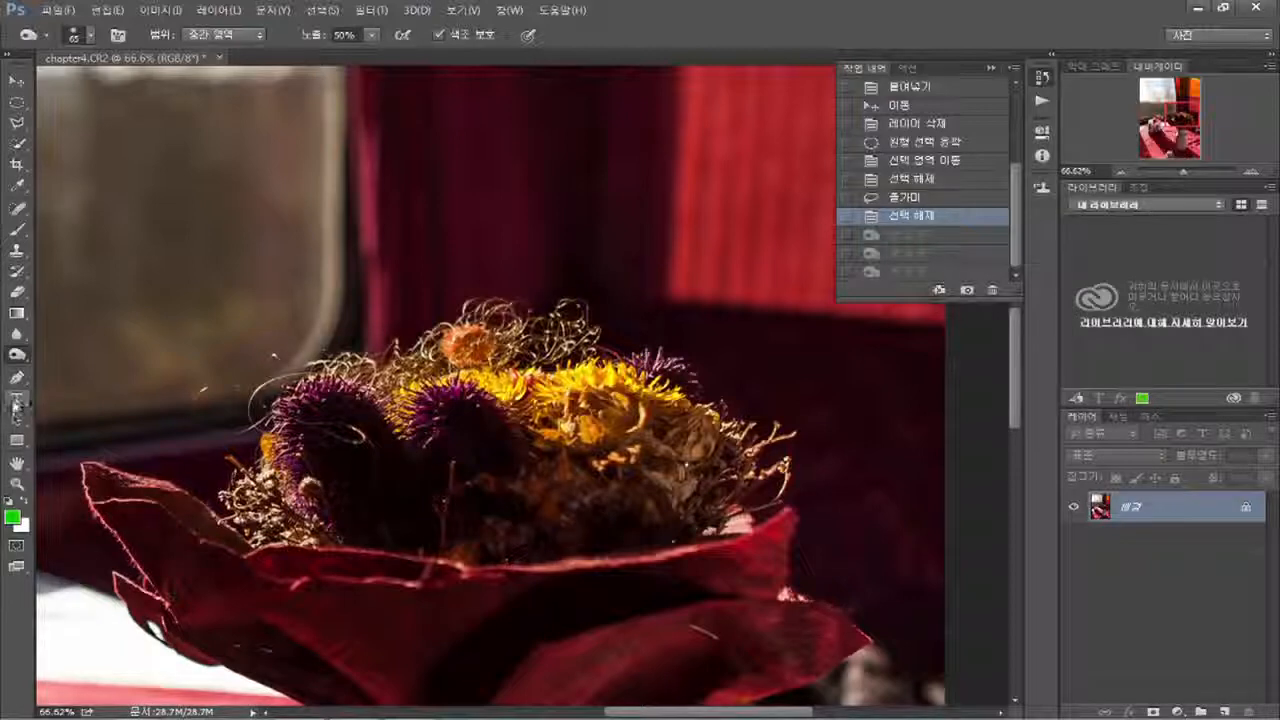
click(17, 400)
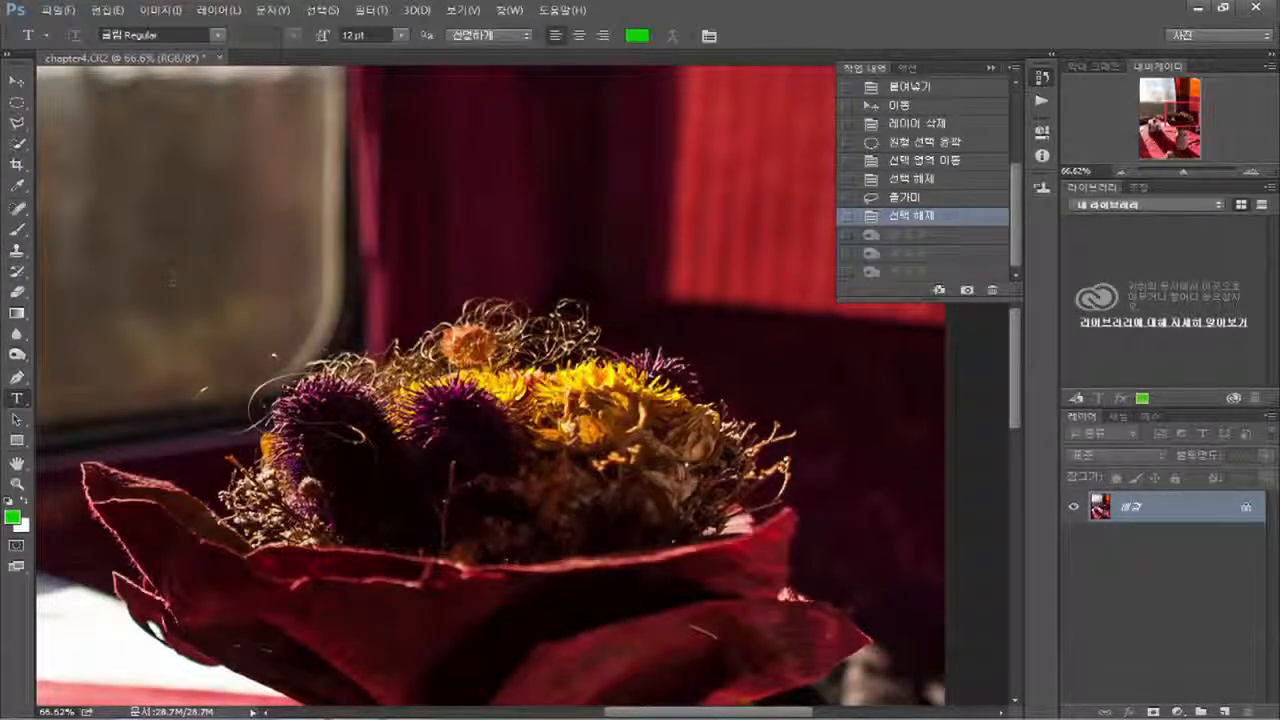
click(172, 278)
text(ssdasdsqwers)
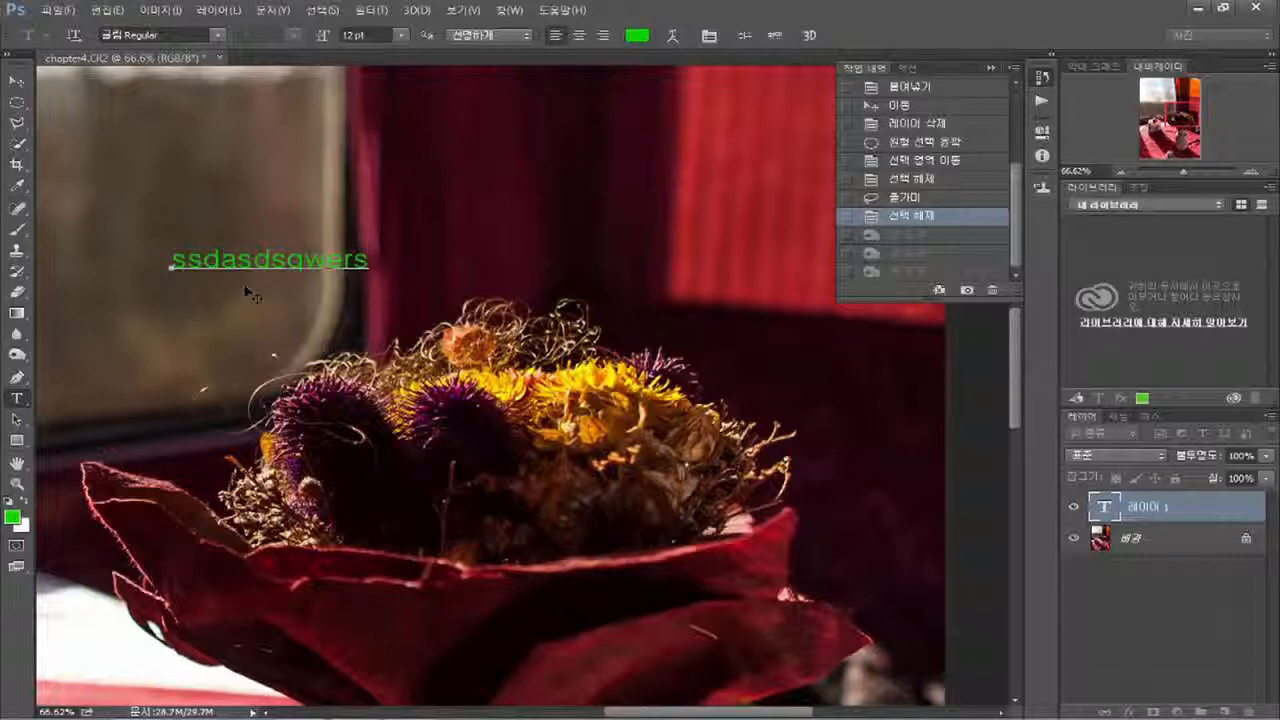
Step: Replace the placeholder text with "Flower Sample" and commit the text layer
key(BackSpace)
key(BackSpace)
key(BackSpace)
key(BackSpace)
key(BackSpace)
key(BackSpace)
key(BackSpace)
key(BackSpace)
key(BackSpace)
key(BackSpace)
key(BackSpace)
key(BackSpace)
text(Flower)
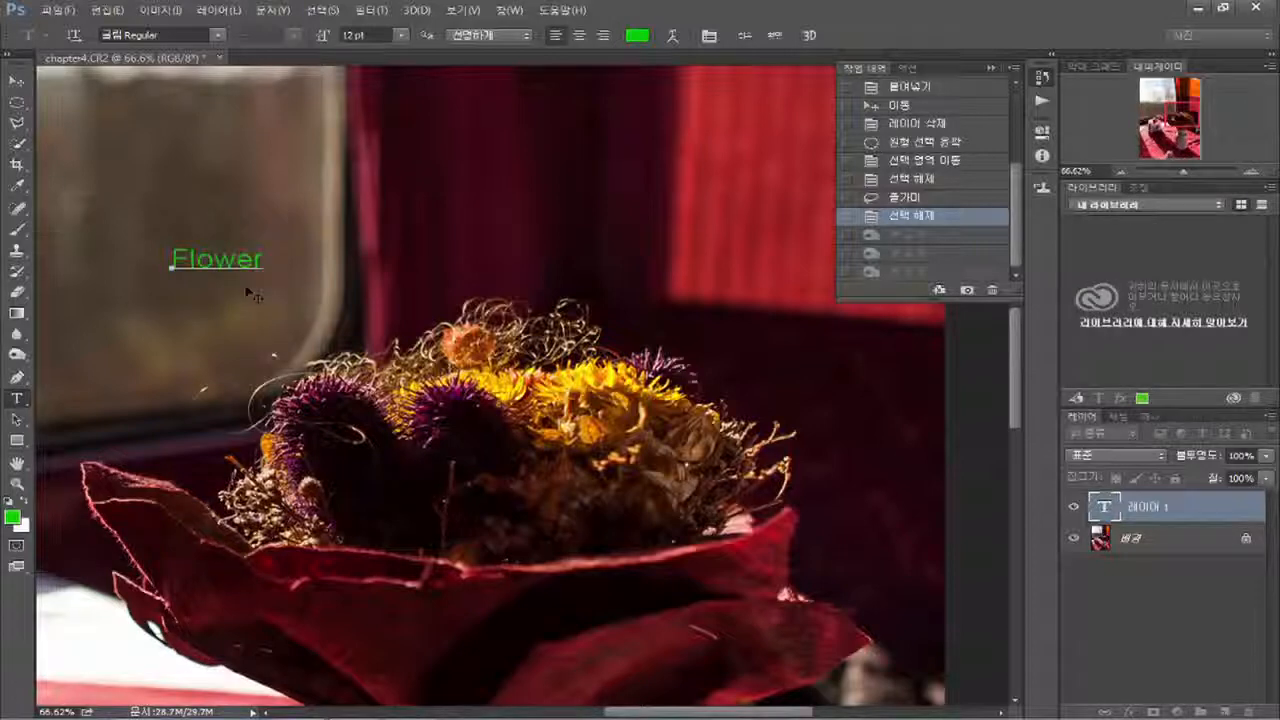
text( Sample)
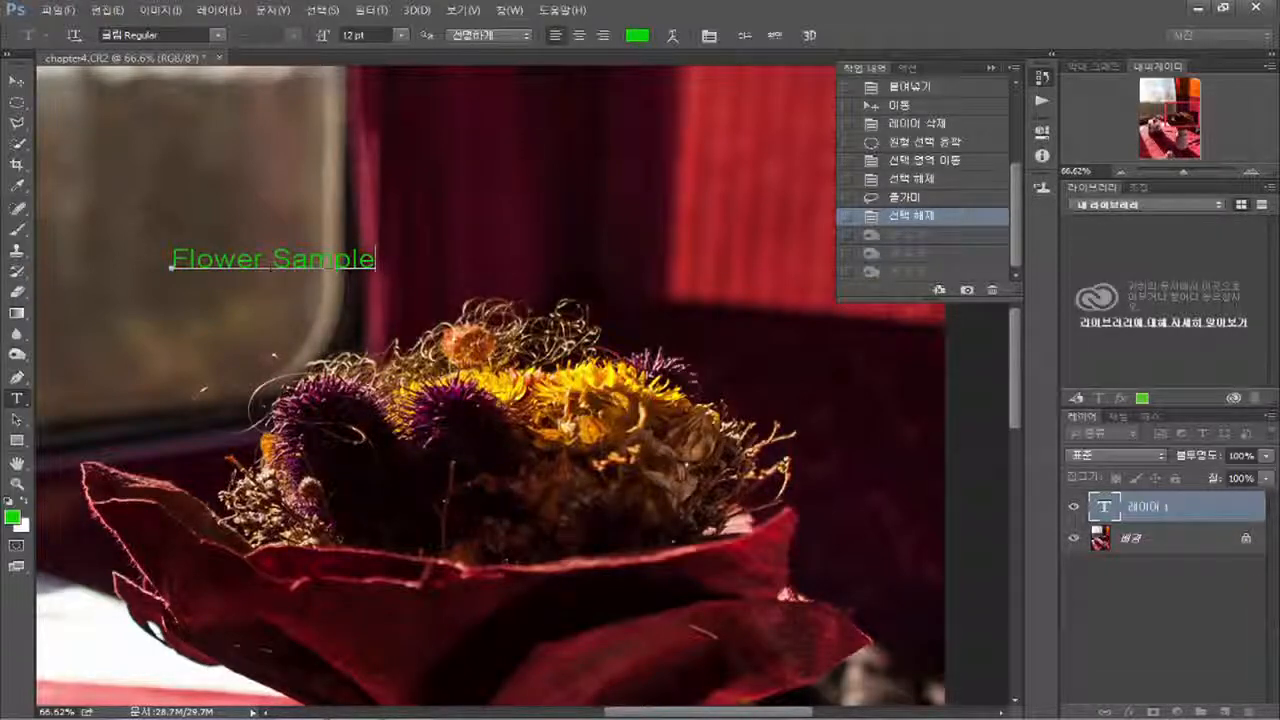
key(ctrl+Return)
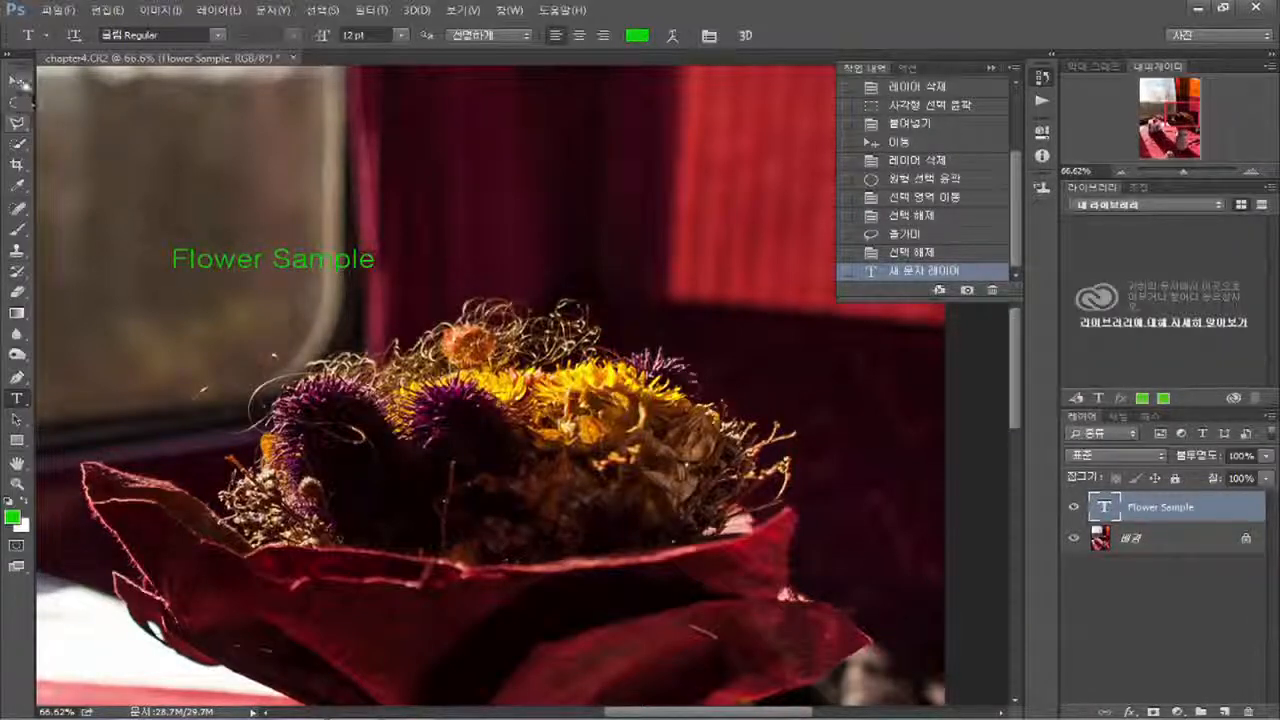
Step: Move the "Flower Sample" text to the dark background just above and to the right of the yellow flowers
click(23, 83)
drag(218, 266, 683, 331)
drag(683, 285, 672, 283)
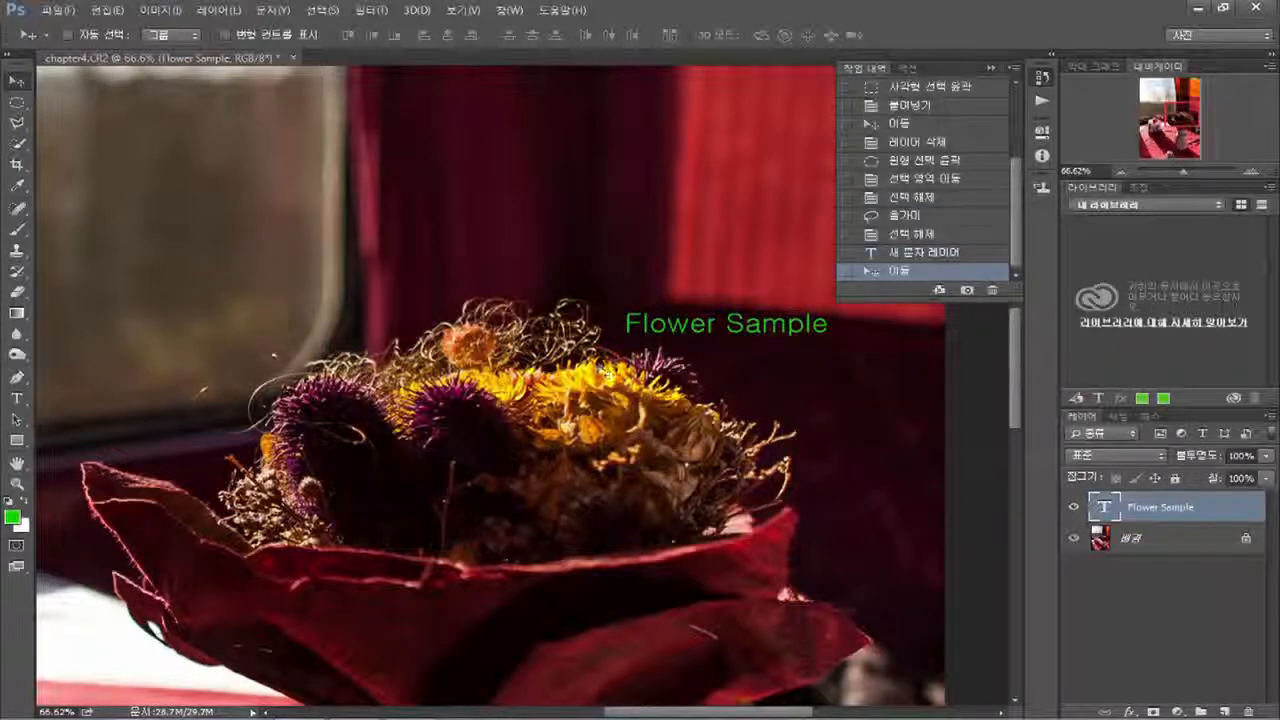
Step: Change the font of the "Flower Sample" text to 궁서 Regular
click(16, 398)
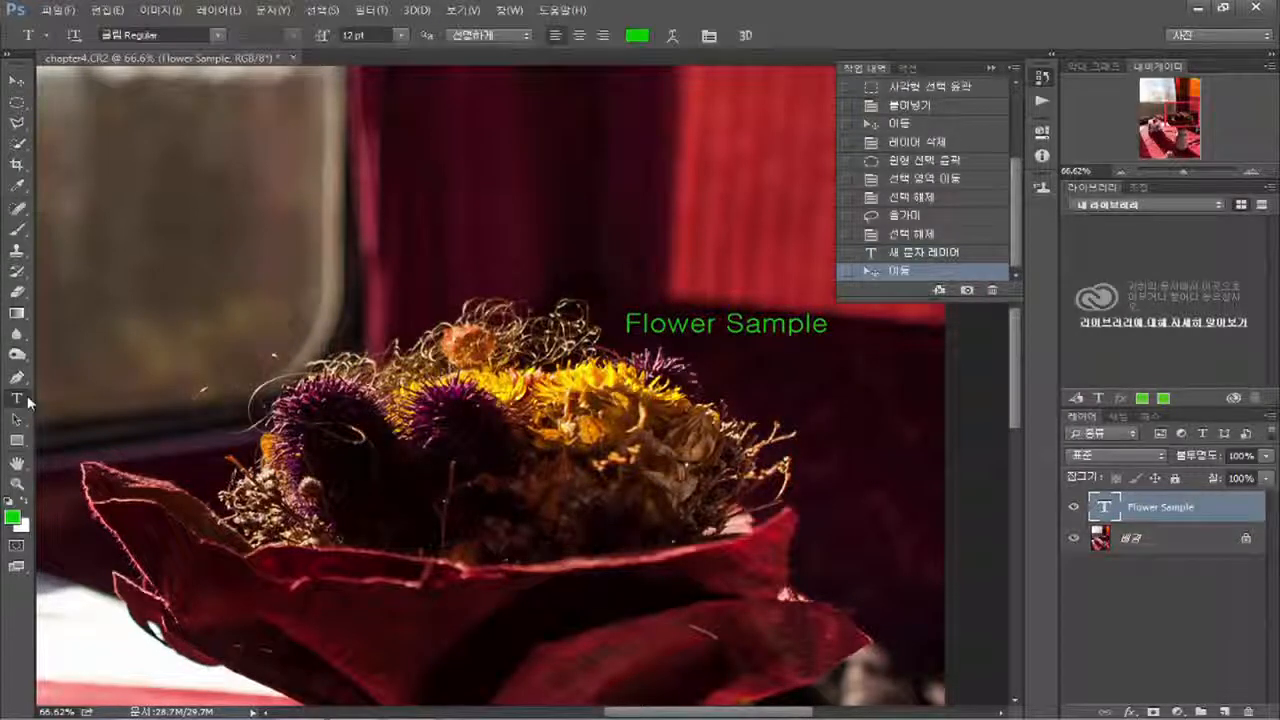
click(186, 38)
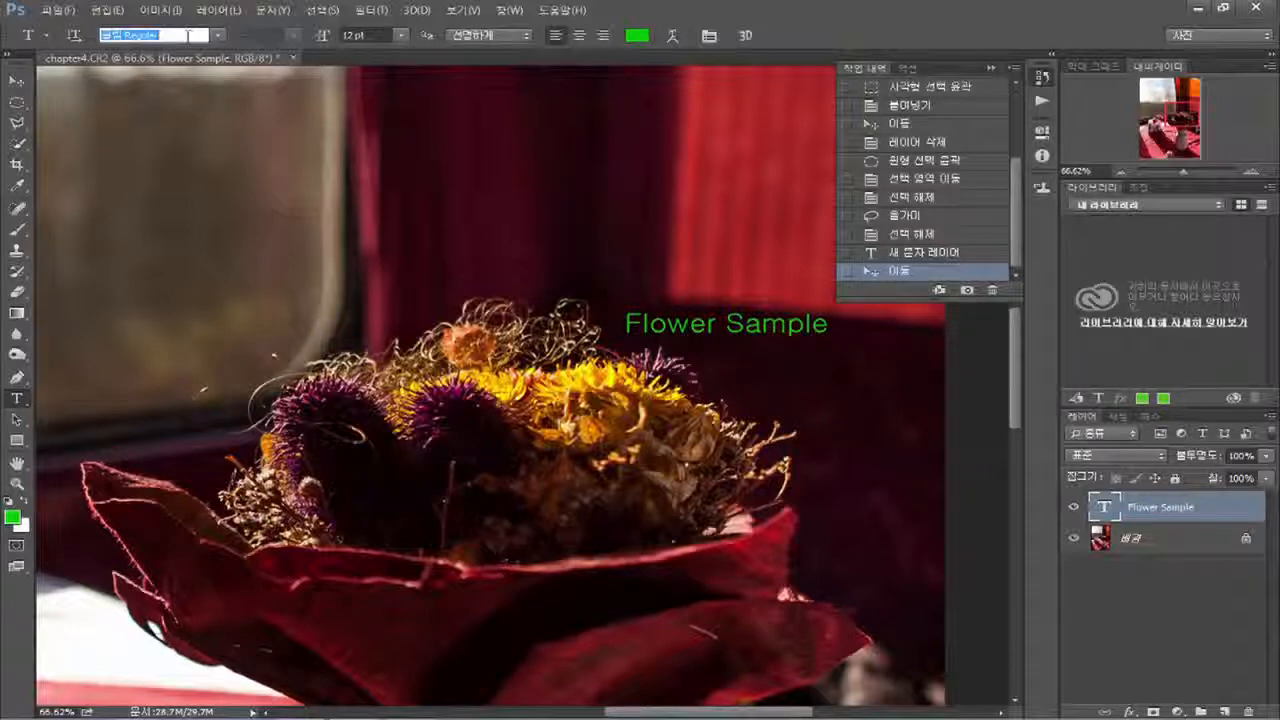
key(Down)
key(Down)
key(Down)
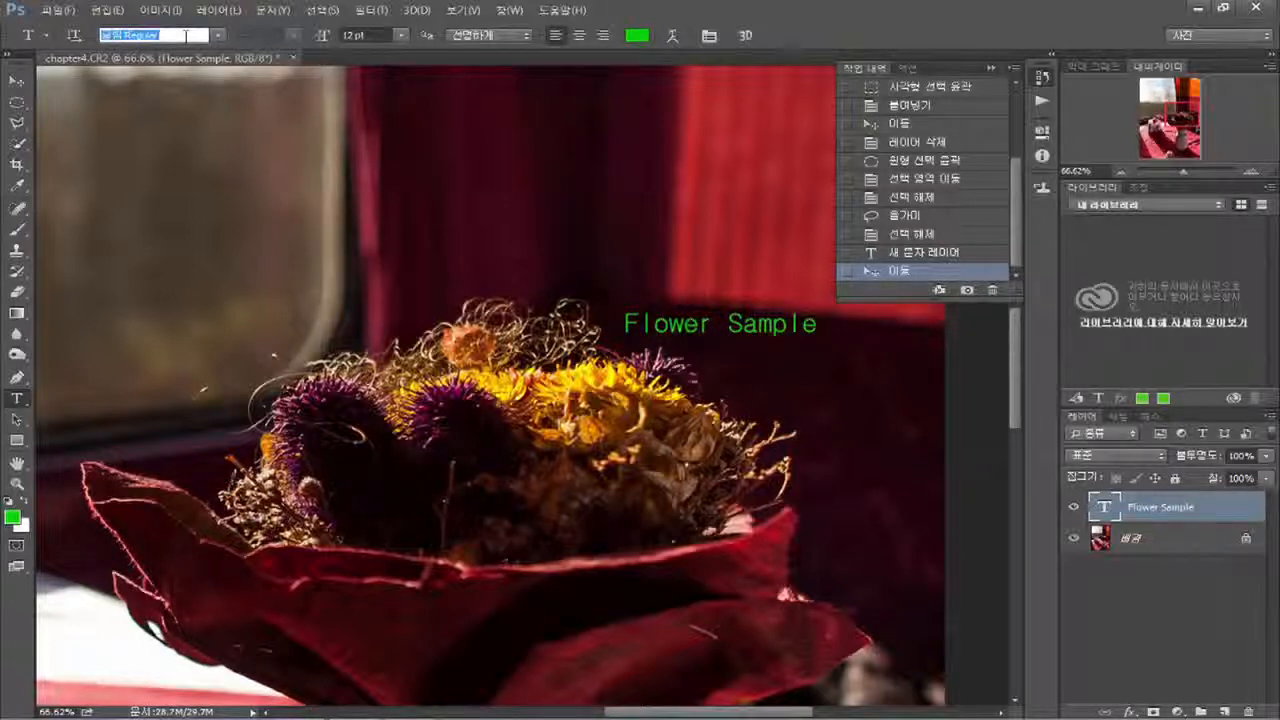
key(Return)
Step: Try font sizes of 32 pt and 2 pt on the "Flower Sample" text, and set it back to 12 pt
click(381, 35)
text(30)
key(Return)
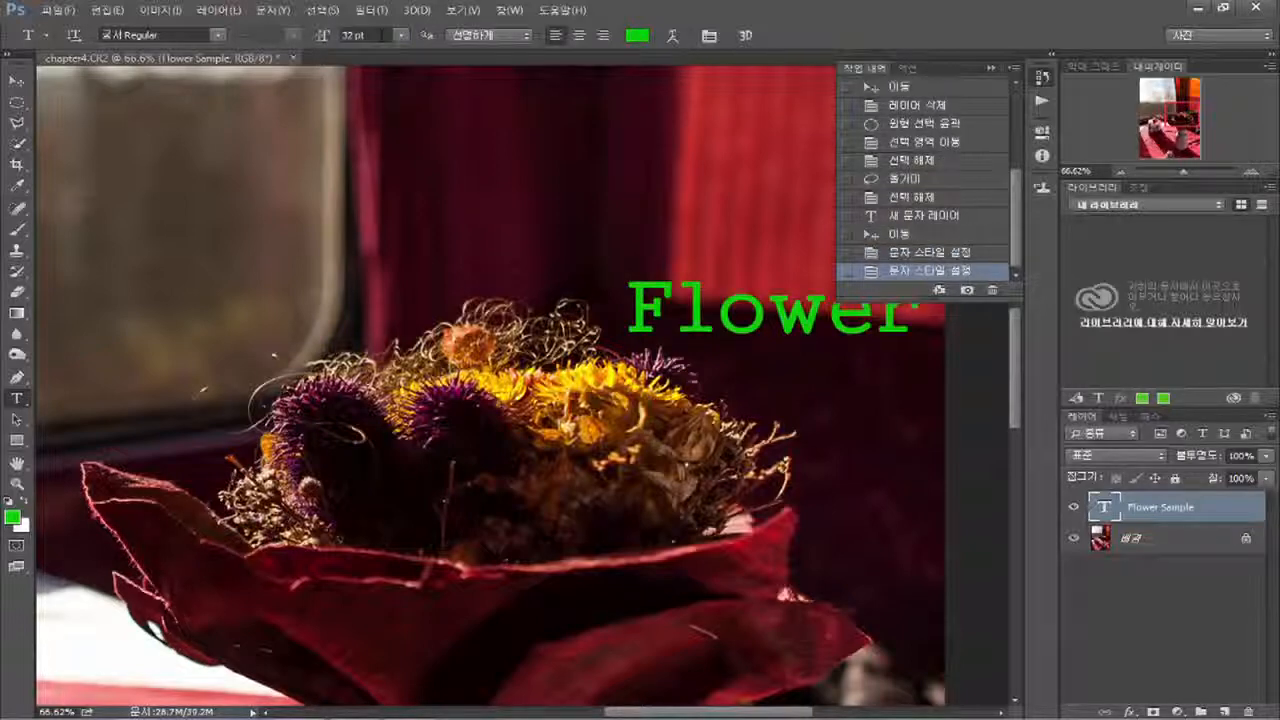
text(2)
key(Return)
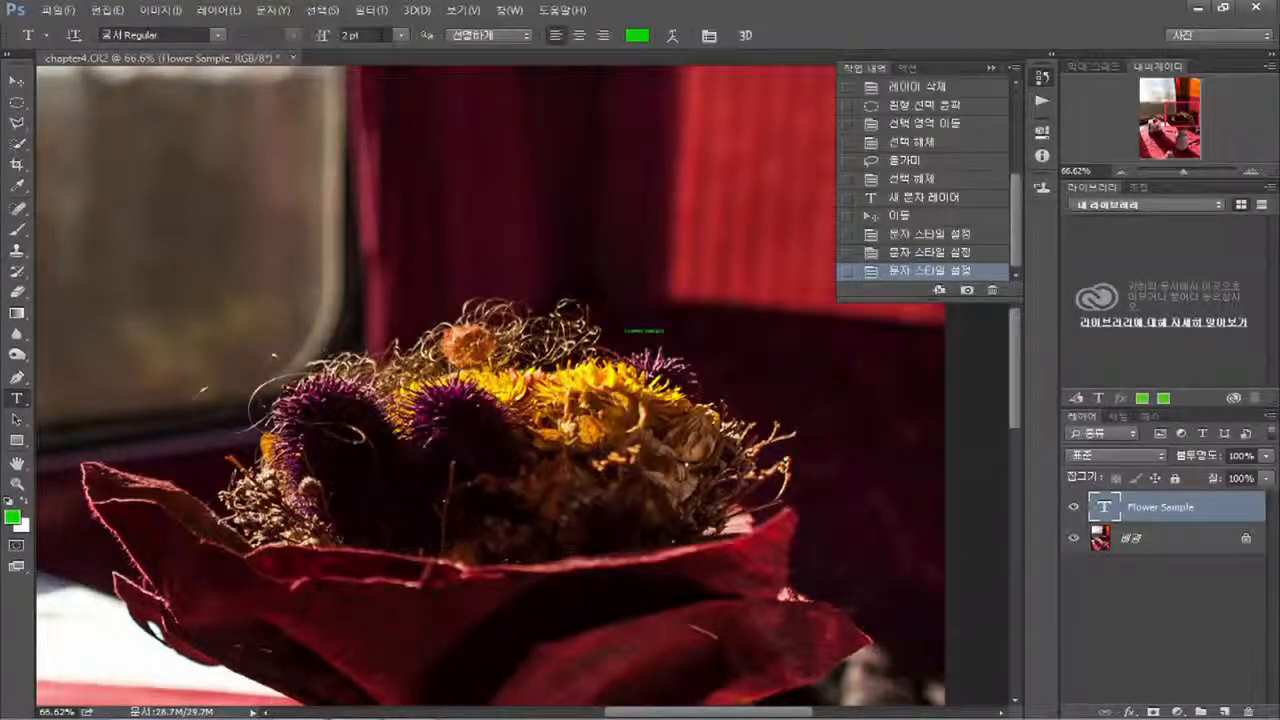
text(12)
key(Return)
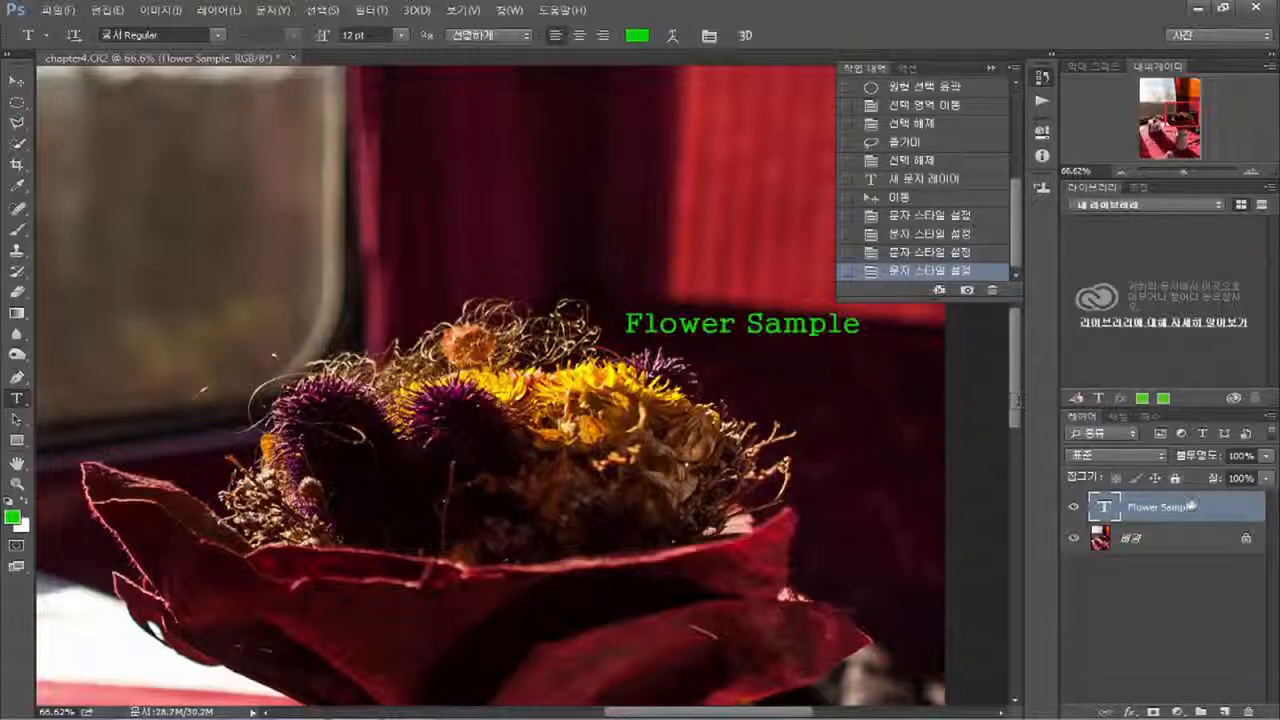
Step: Delete the "Flower Sample" text layer, and switch to the Move tool with the whole photo in view
drag(1190, 510, 1243, 709)
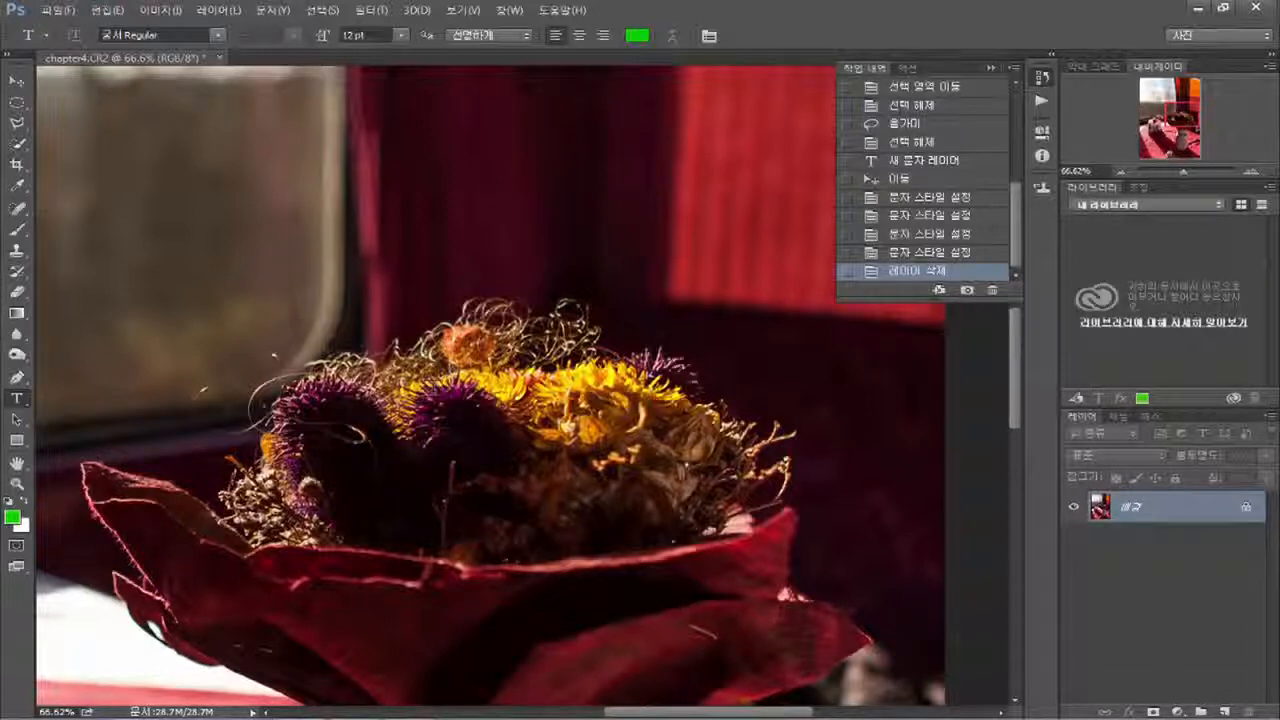
scroll(438, 392, down, 9)
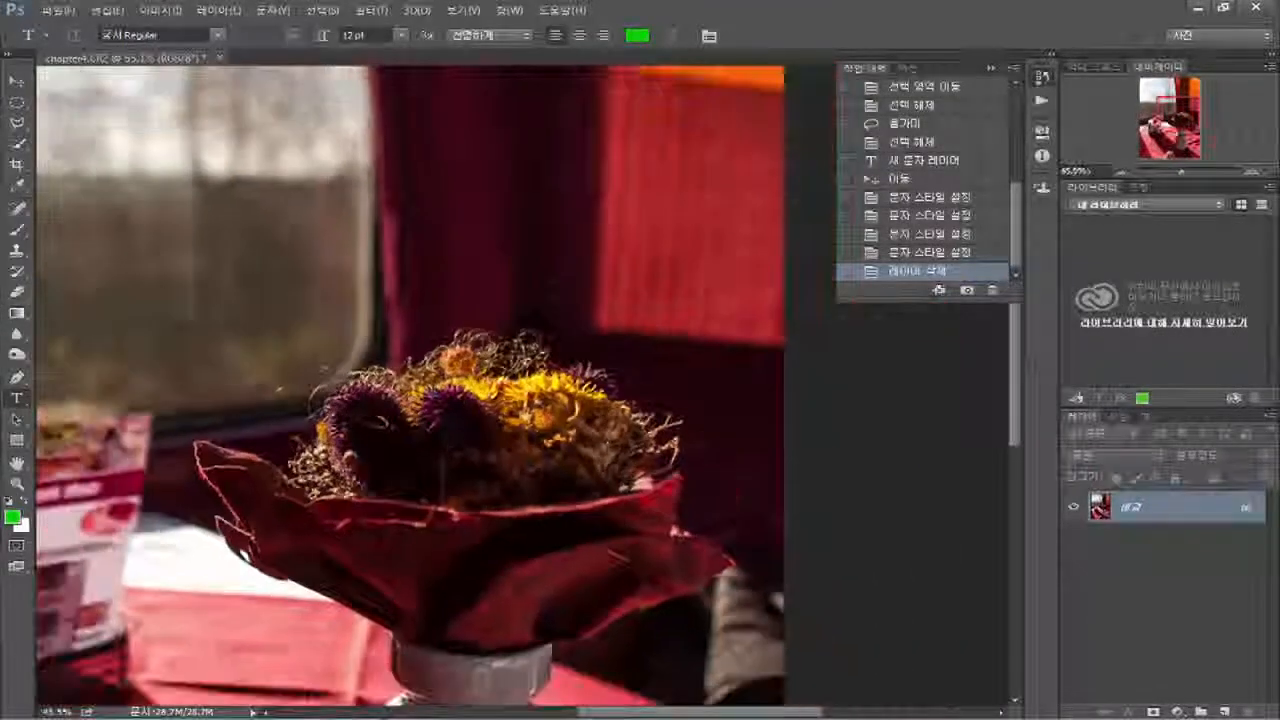
scroll(438, 392, down, 3)
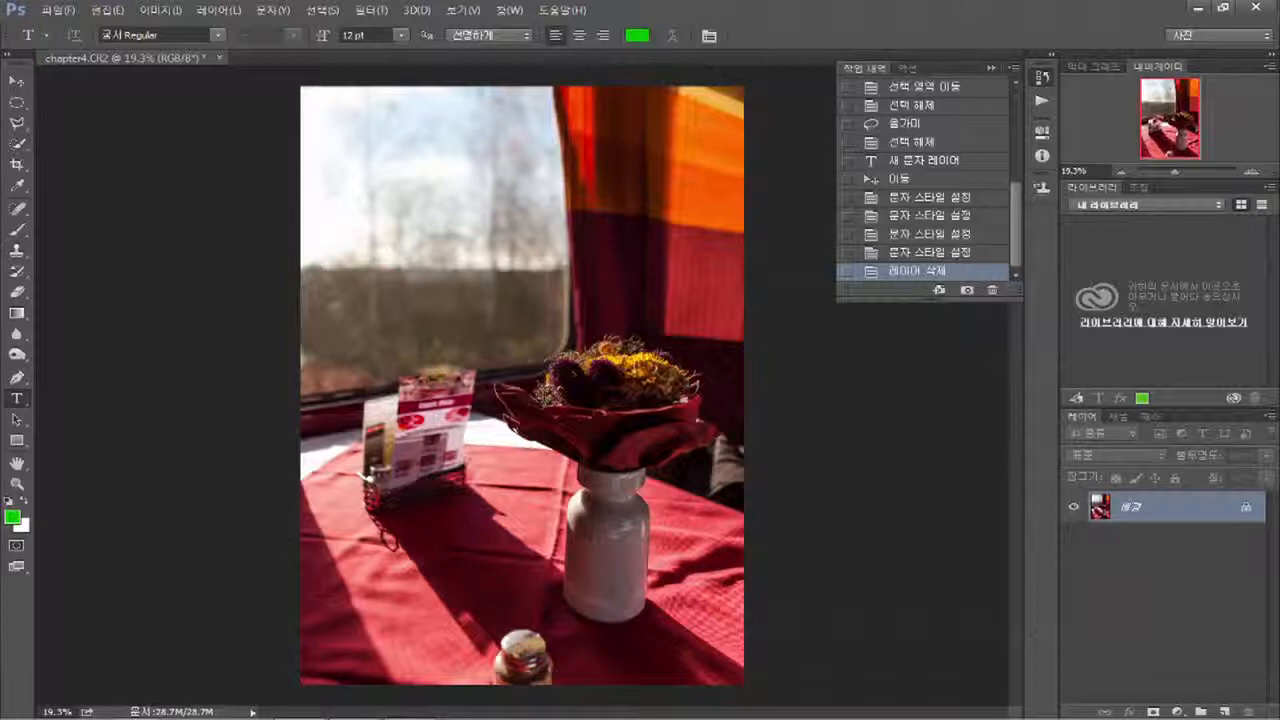
click(17, 81)
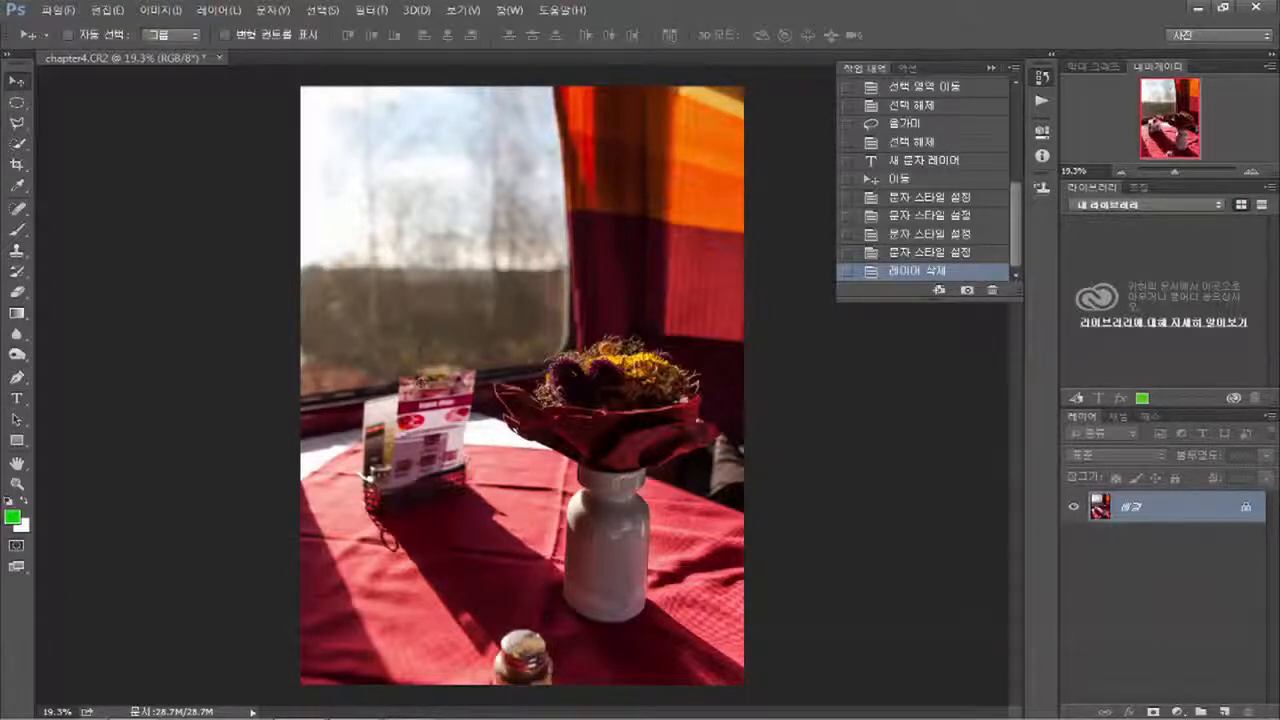